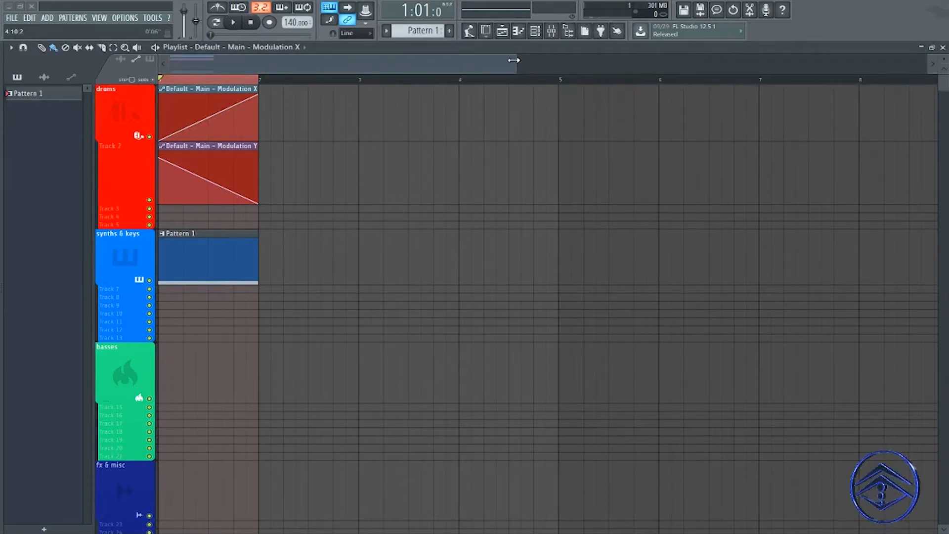
drag(513, 60, 530, 59)
scroll(298, 64, up, 2)
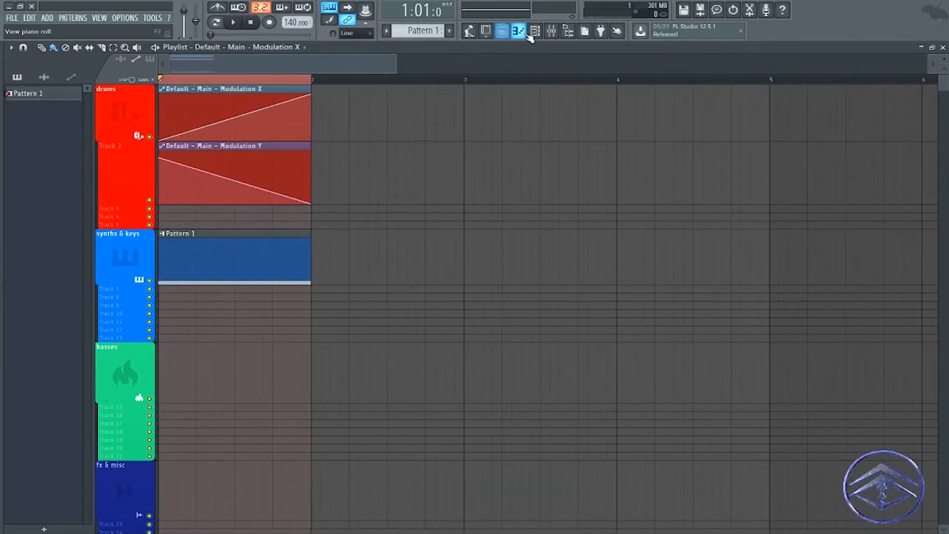
click(567, 31)
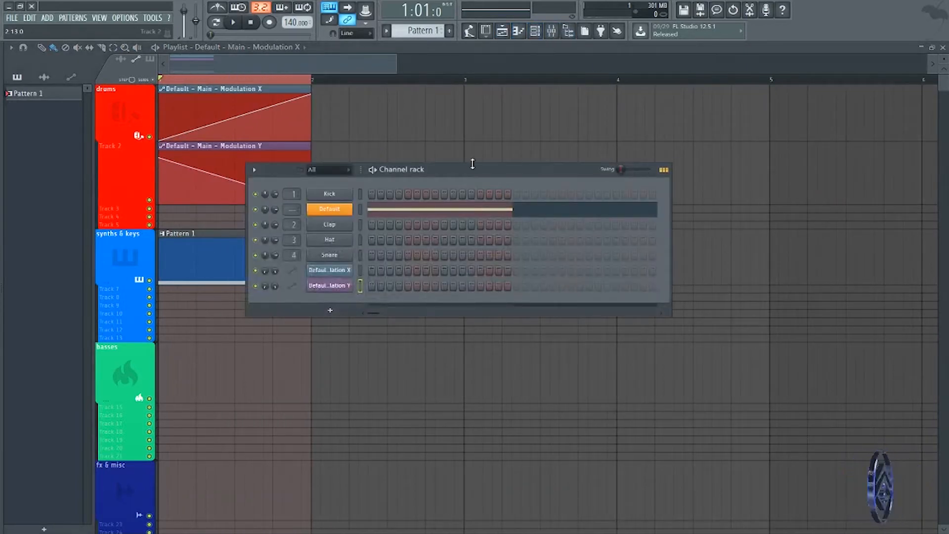
drag(470, 168, 554, 117)
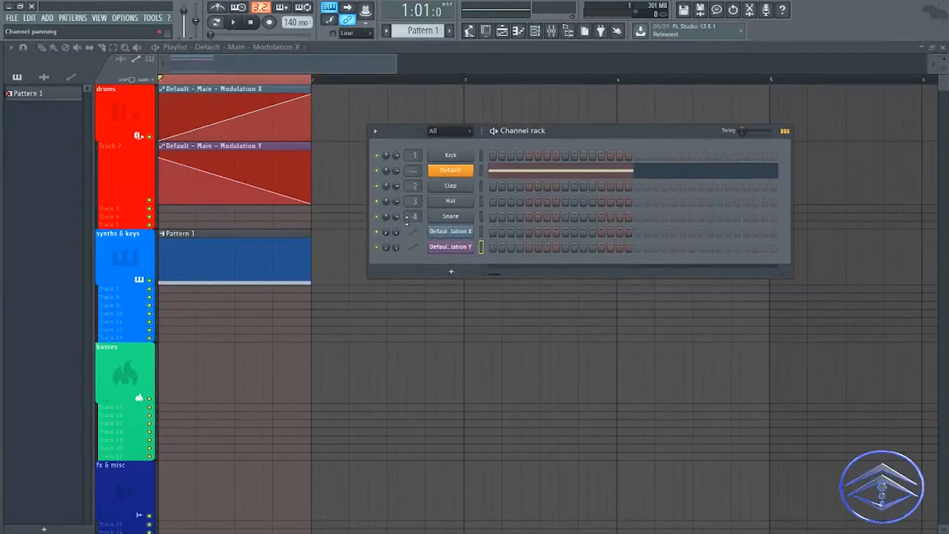
click(352, 63)
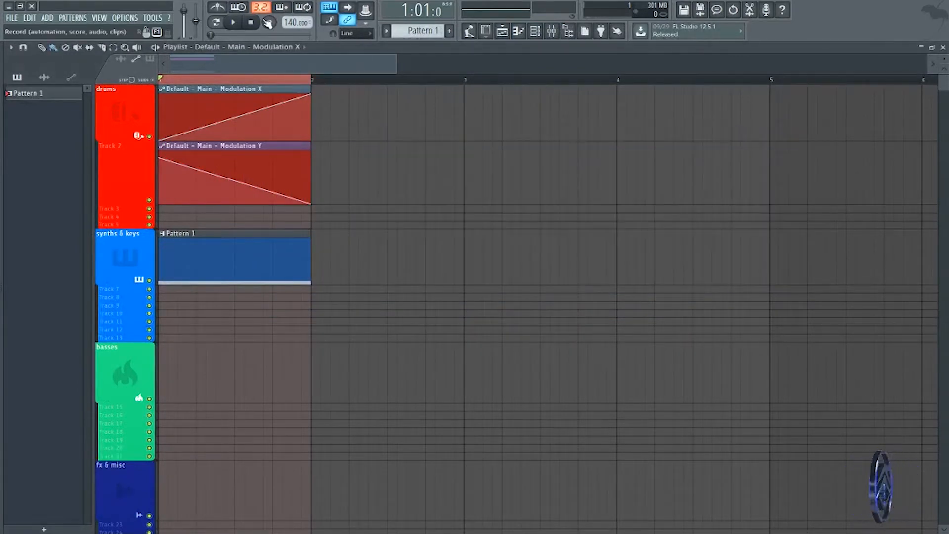
Play the playlist arrangement with Pattern 1 and the two modulation automation clips, and stop playback.
click(237, 23)
click(239, 20)
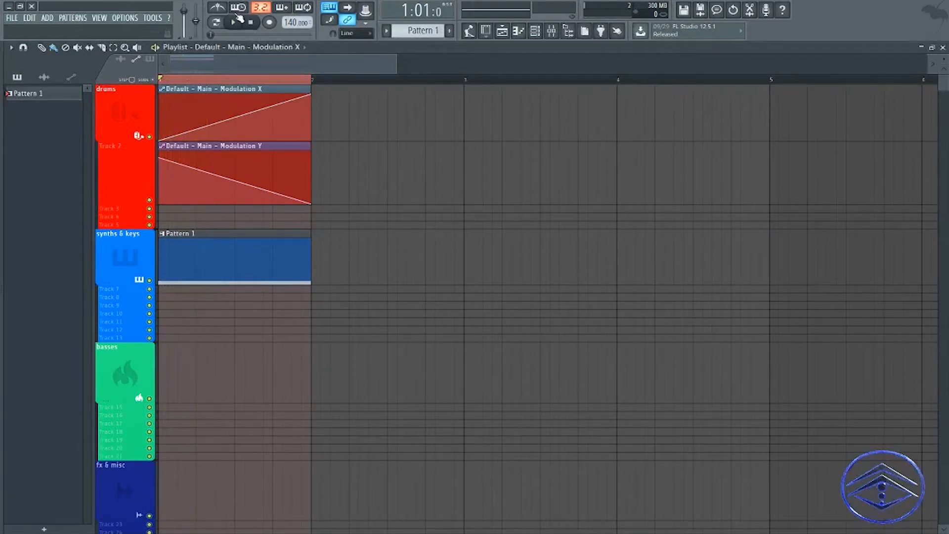
click(236, 22)
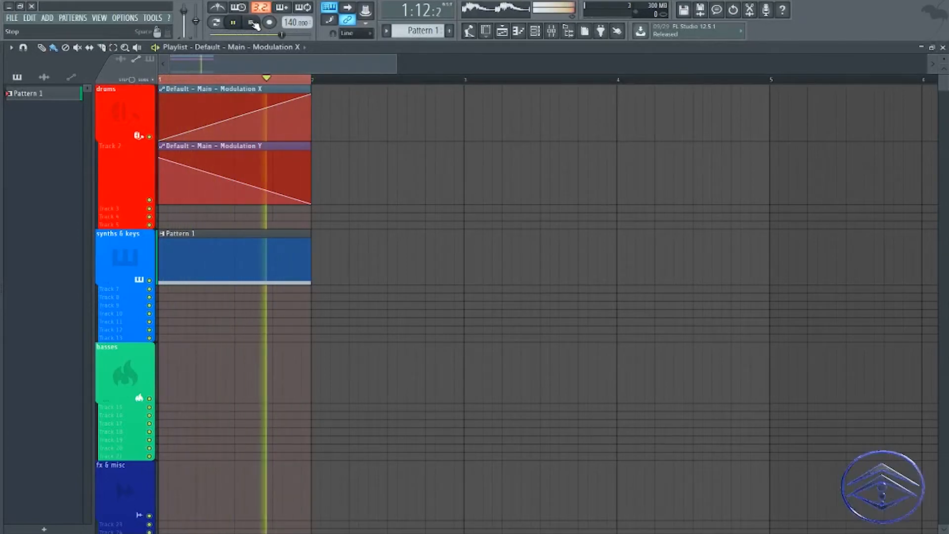
click(253, 23)
Open the Default channel's Sytrus synth from the channel rack and compare the oscillator settings of operators 1 and 2.
click(534, 31)
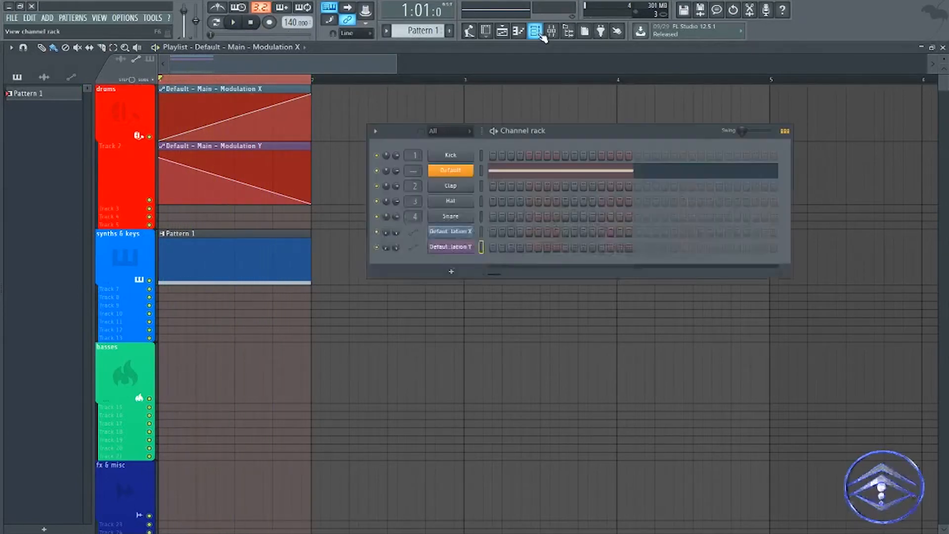
click(472, 171)
drag(389, 137, 388, 161)
click(340, 147)
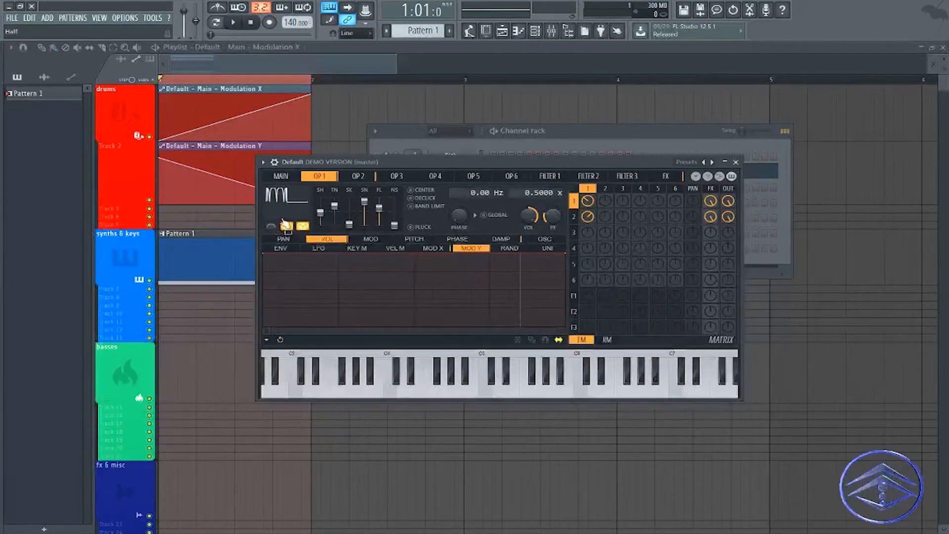
click(355, 177)
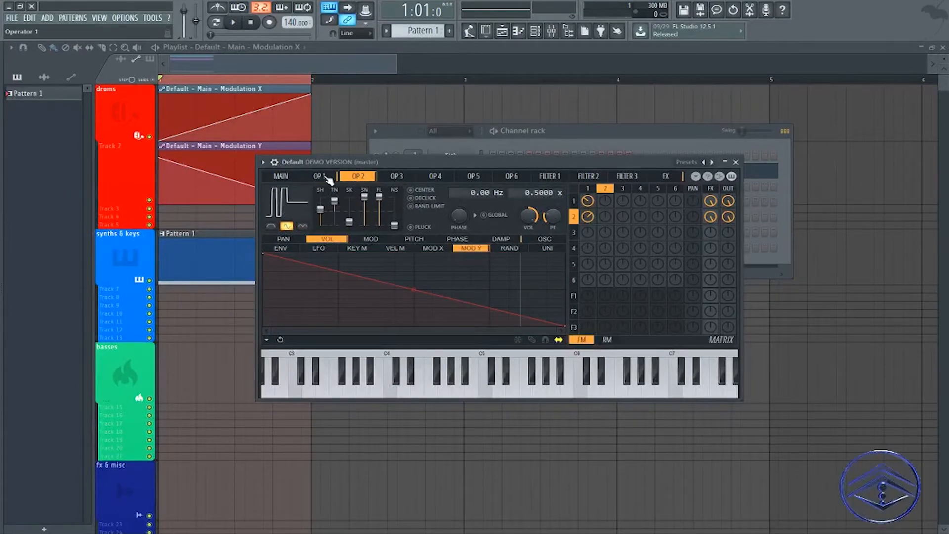
click(331, 178)
click(355, 177)
click(325, 177)
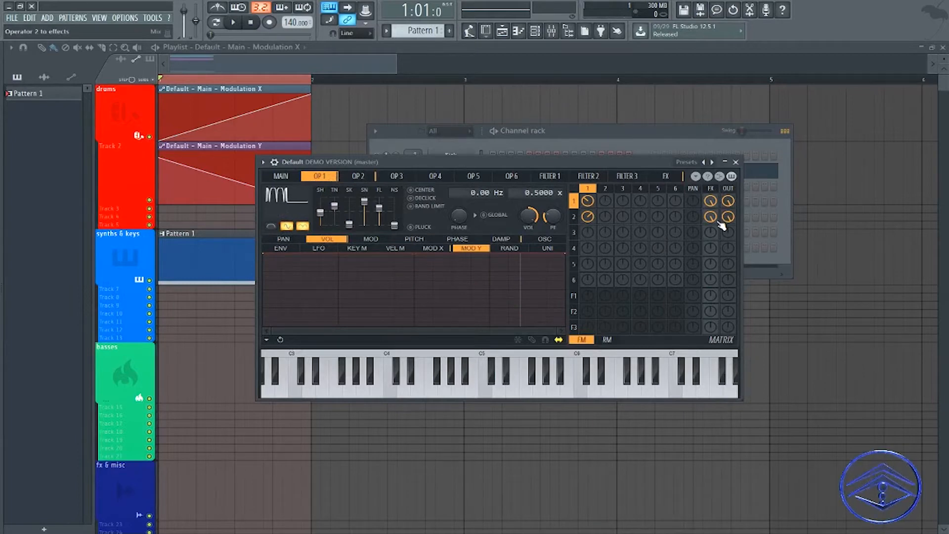
Inspect the Filter 2 and Filter 3 pages of the Sytrus synth.
click(594, 179)
click(627, 179)
click(598, 178)
click(628, 179)
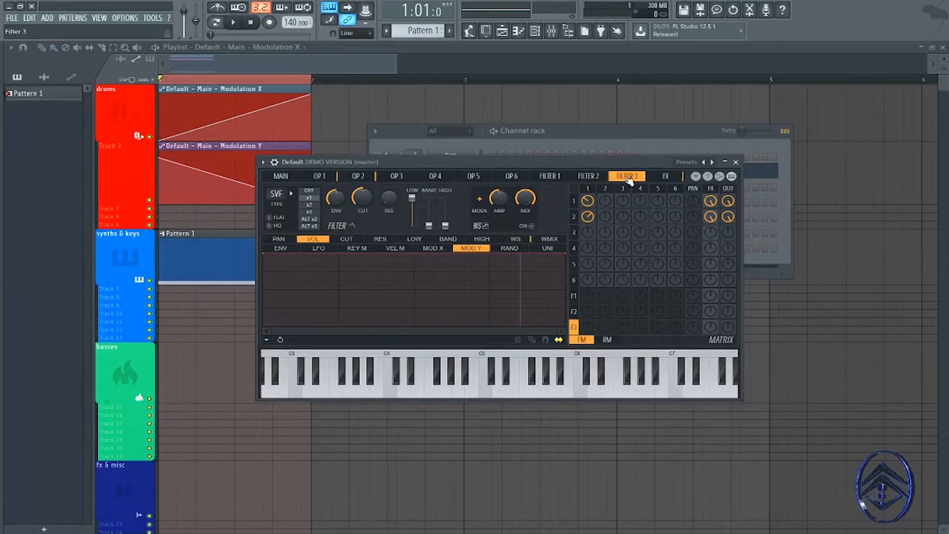
click(591, 177)
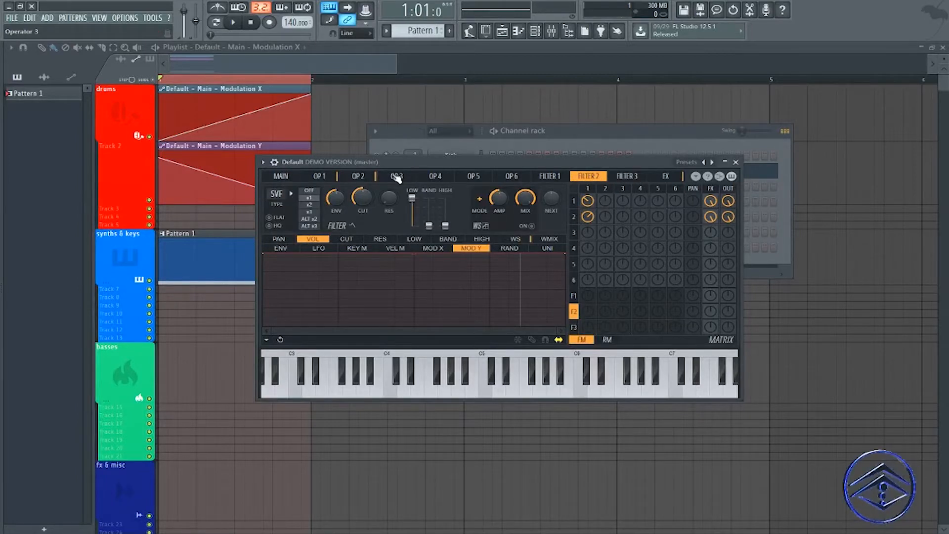
Examine operator 1's volume curve for Mod X and operator 2's volume curve for Mod Y.
click(365, 177)
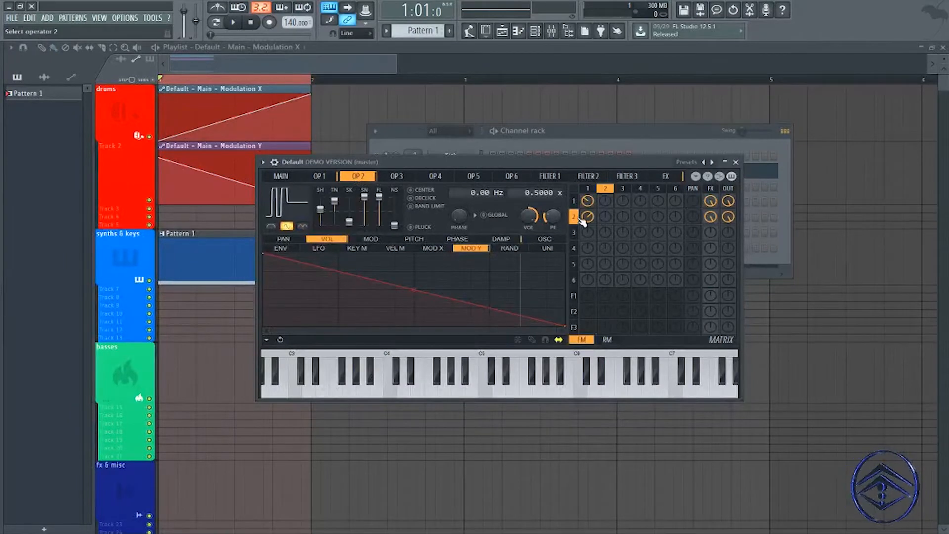
click(325, 175)
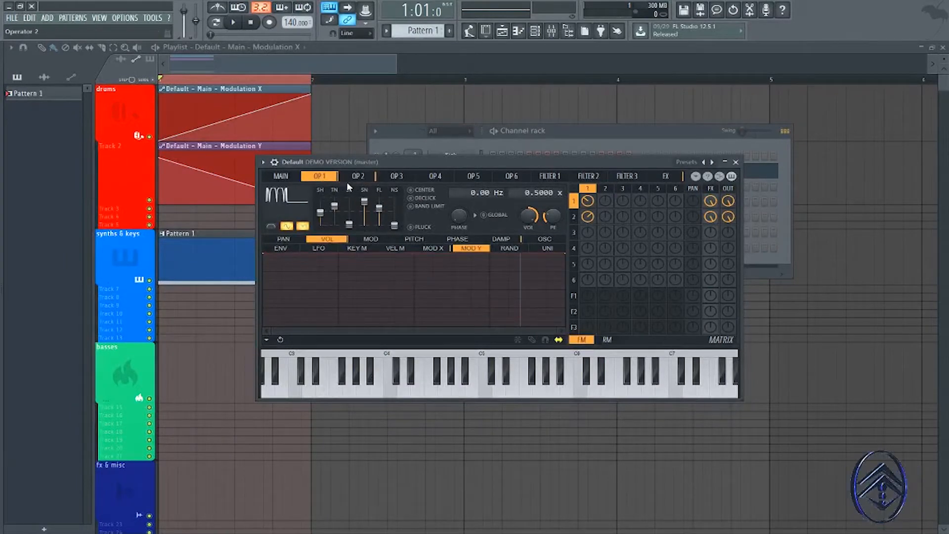
click(362, 179)
click(327, 179)
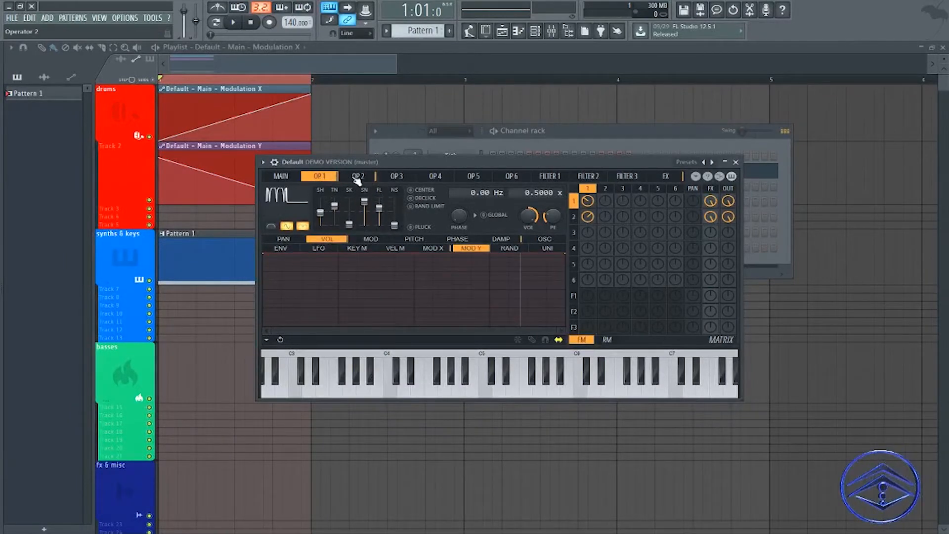
click(437, 248)
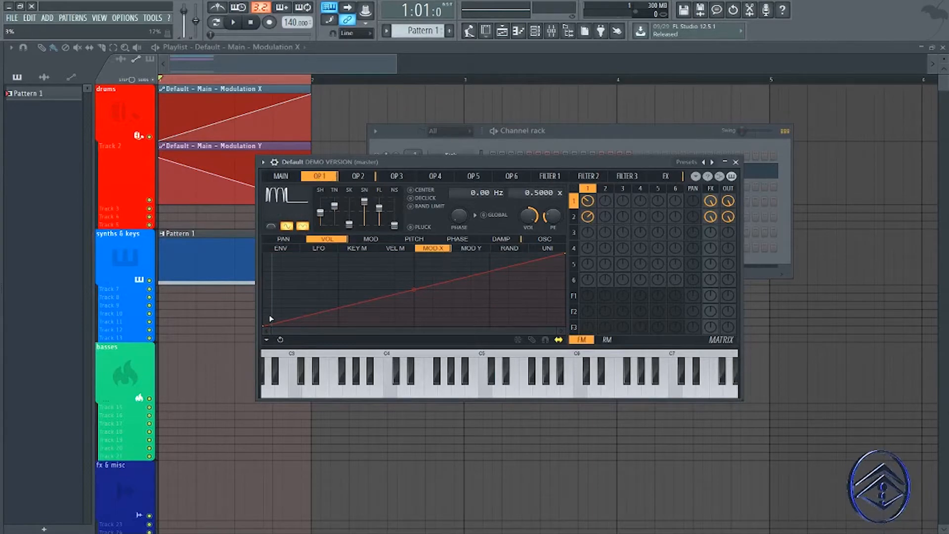
click(362, 178)
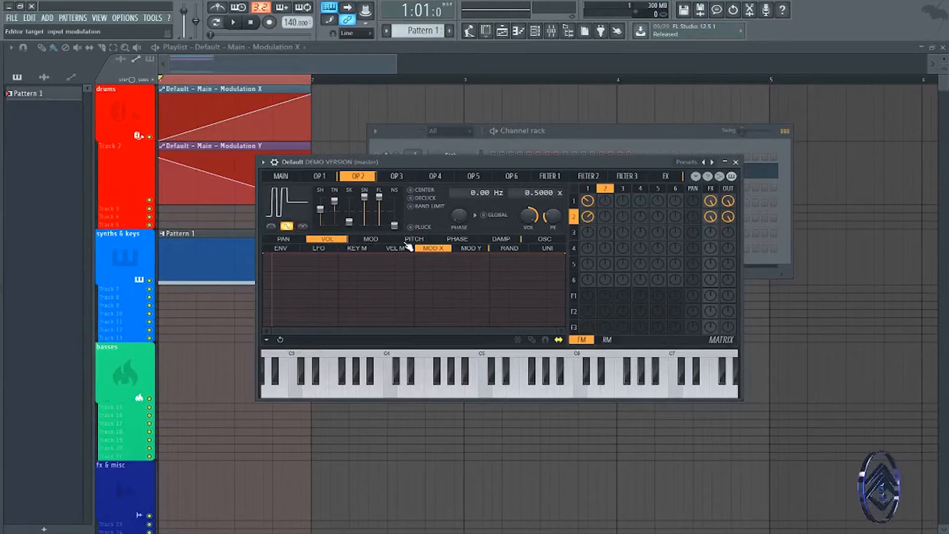
click(472, 250)
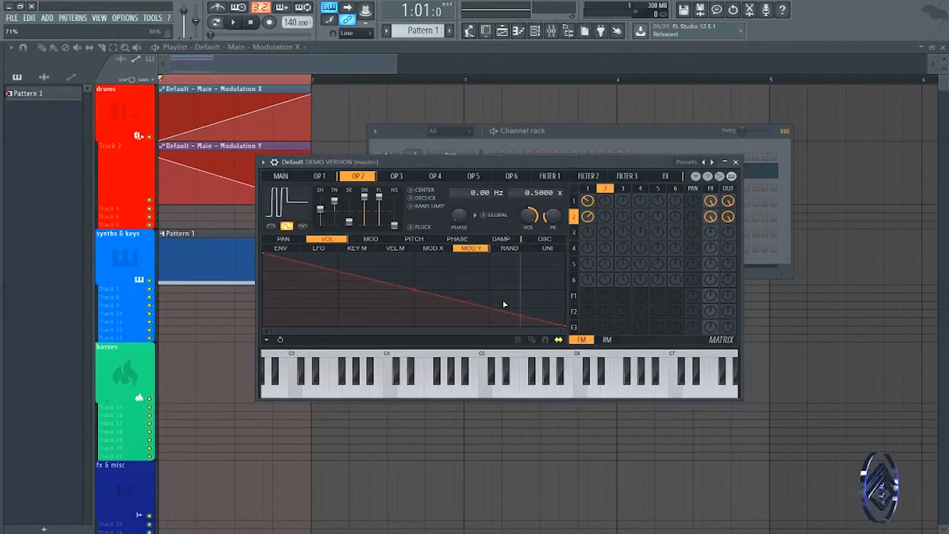
View the automation clip option of the main page's Modulation X knob and close the Sytrus window.
click(289, 176)
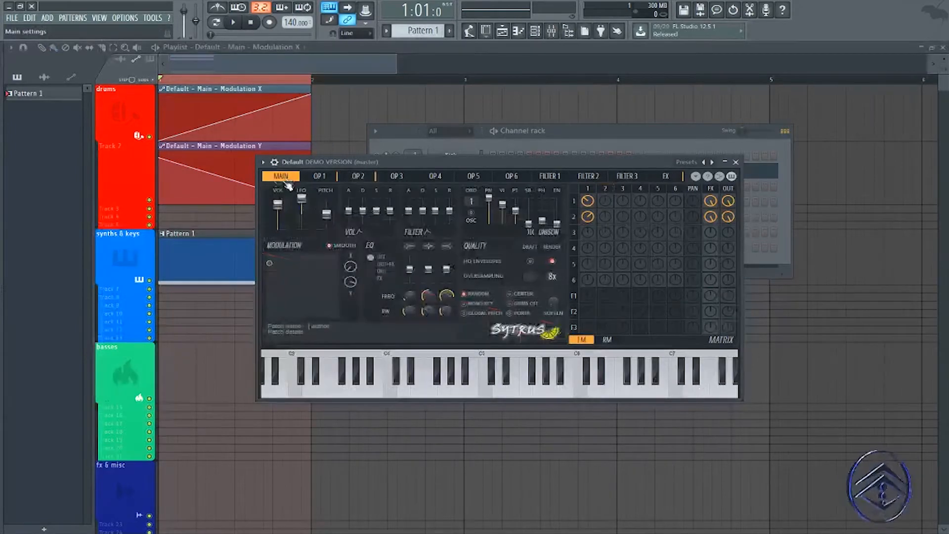
right_click(350, 268)
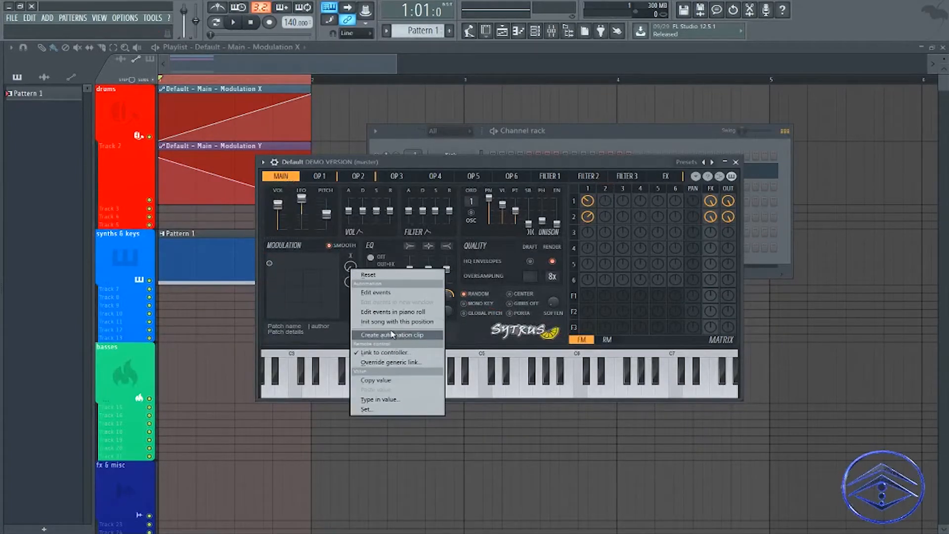
click(736, 163)
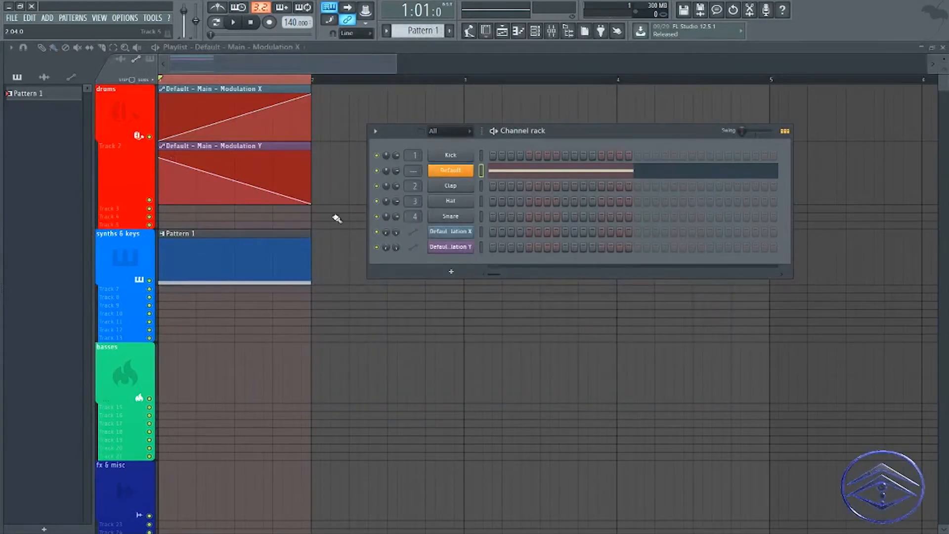
Play the start of the arrangement twice with the channel rack open, stopping playback each time.
click(235, 23)
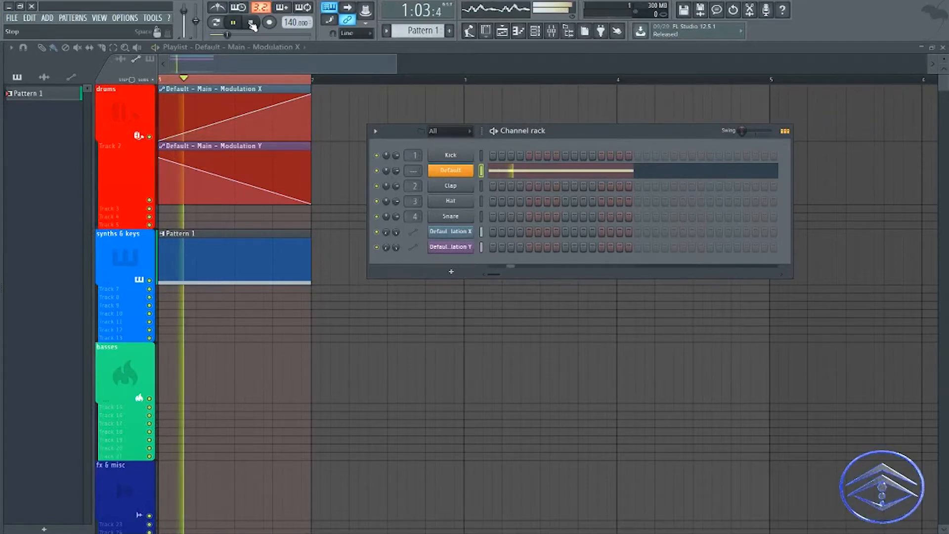
click(251, 22)
key(space)
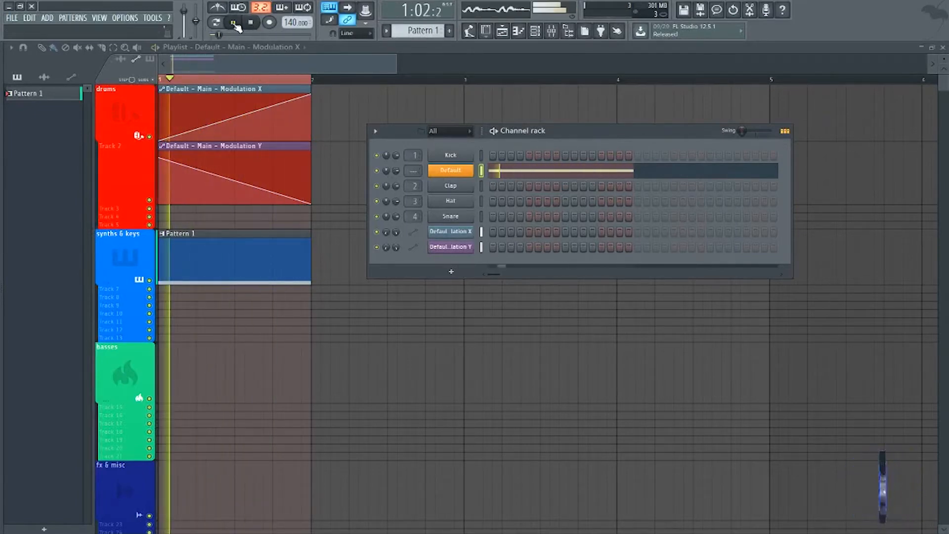
click(257, 23)
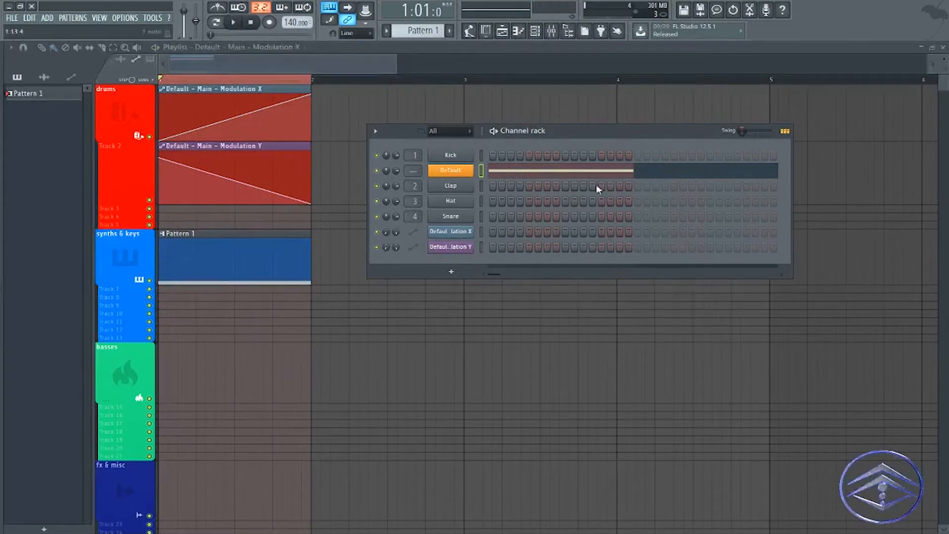
Open Edison with a new empty sample, set its recording mode to On play and arm recording.
drag(625, 134, 576, 154)
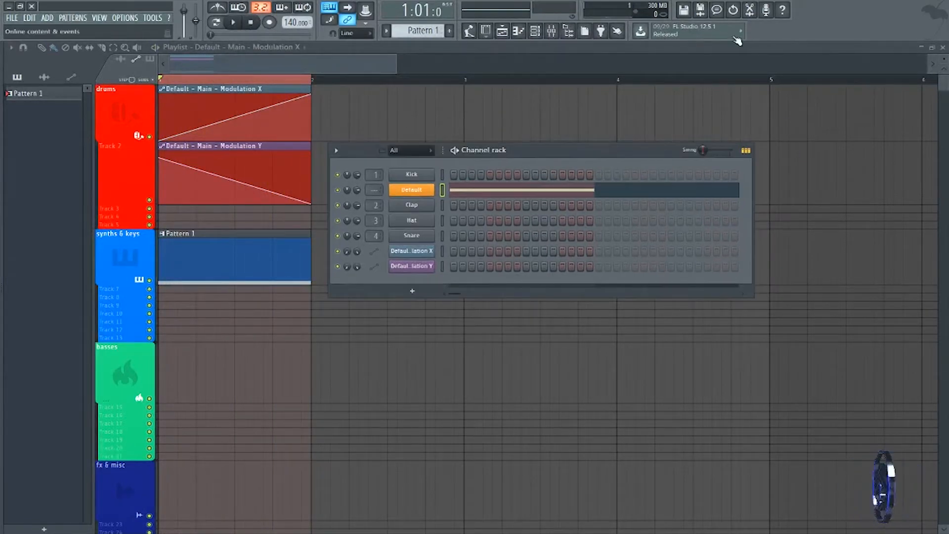
click(749, 9)
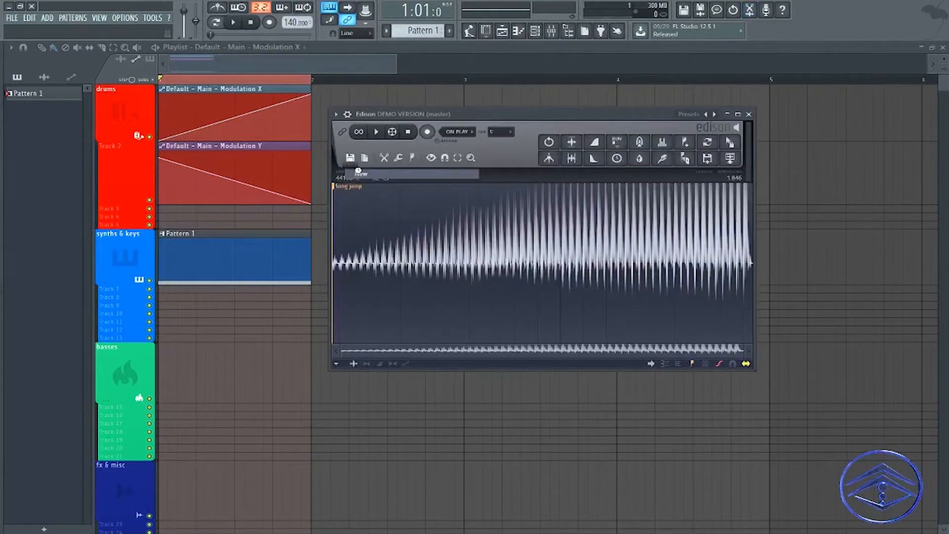
click(428, 133)
click(457, 131)
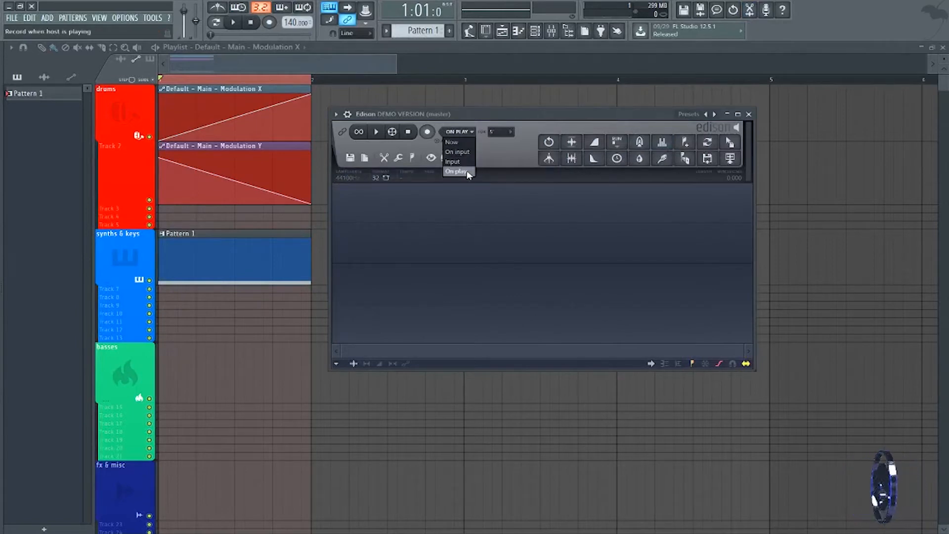
click(454, 172)
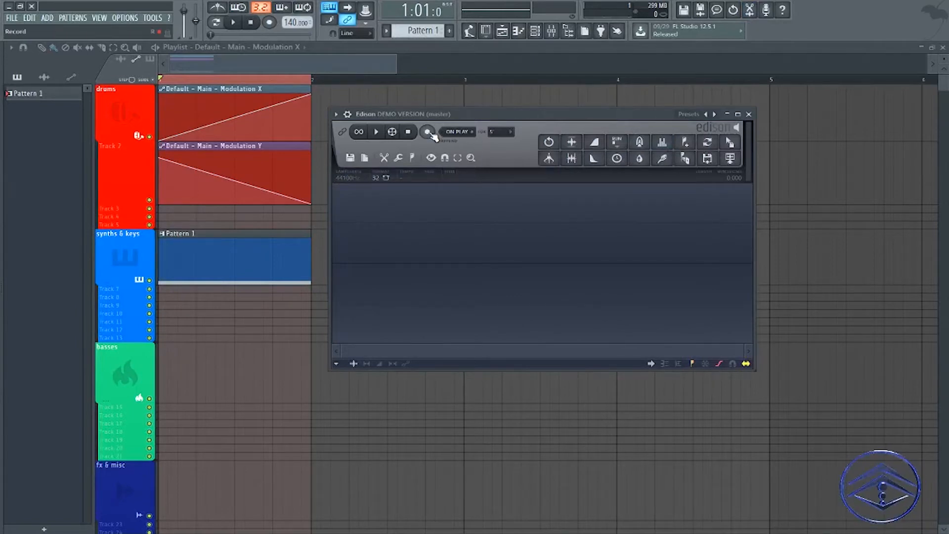
click(428, 132)
drag(492, 119, 552, 116)
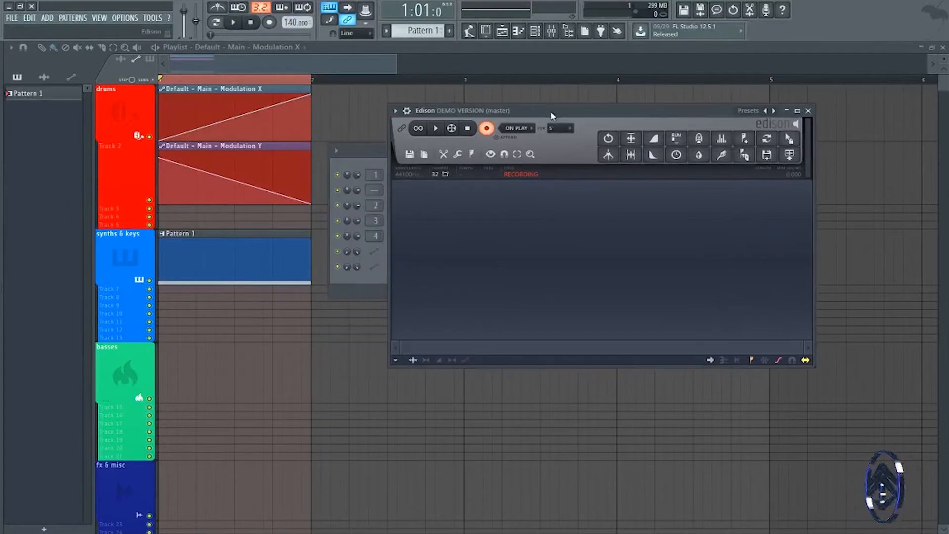
Record the arrangement's playback into Edison, then stop playback and disarm recording.
click(236, 23)
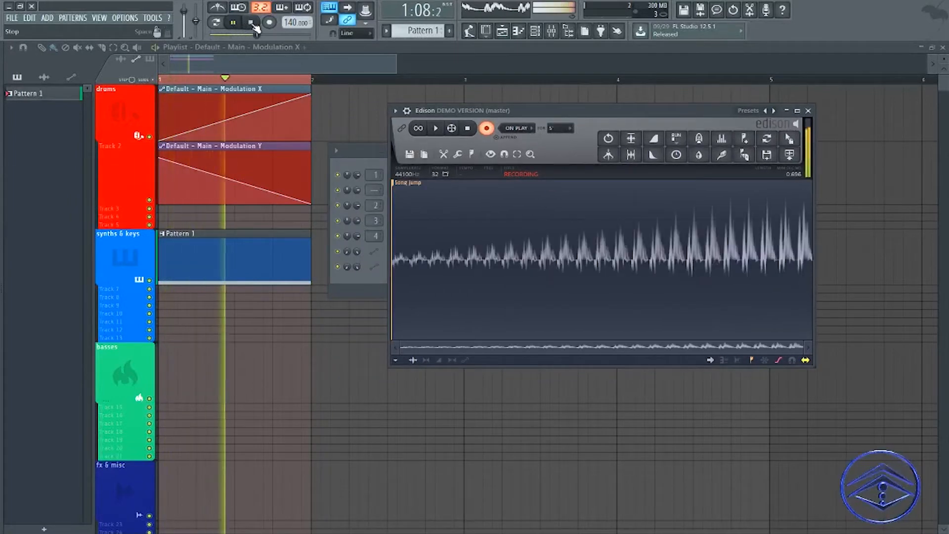
click(252, 23)
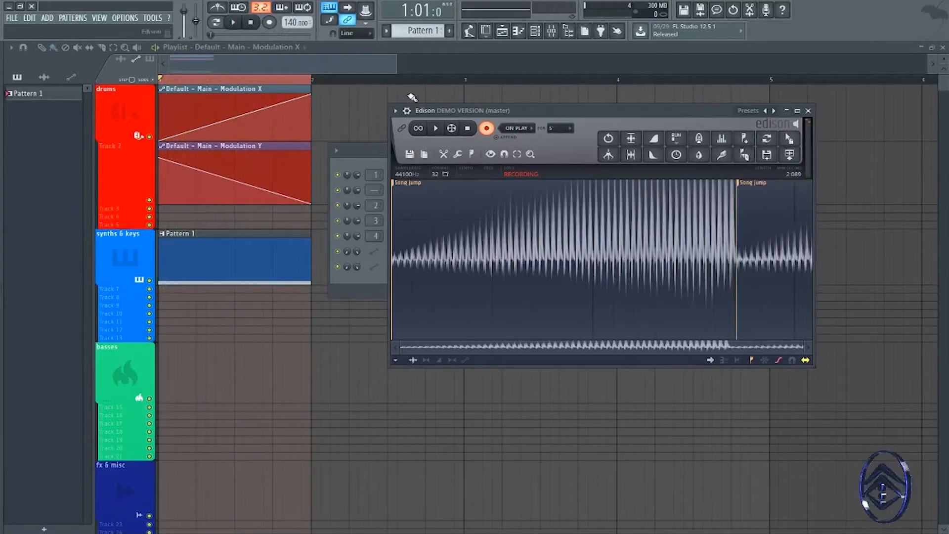
click(487, 131)
Delete the repeated audio after the second Song jump marker in Edison and move the window clear of the channel rack.
drag(581, 113, 478, 126)
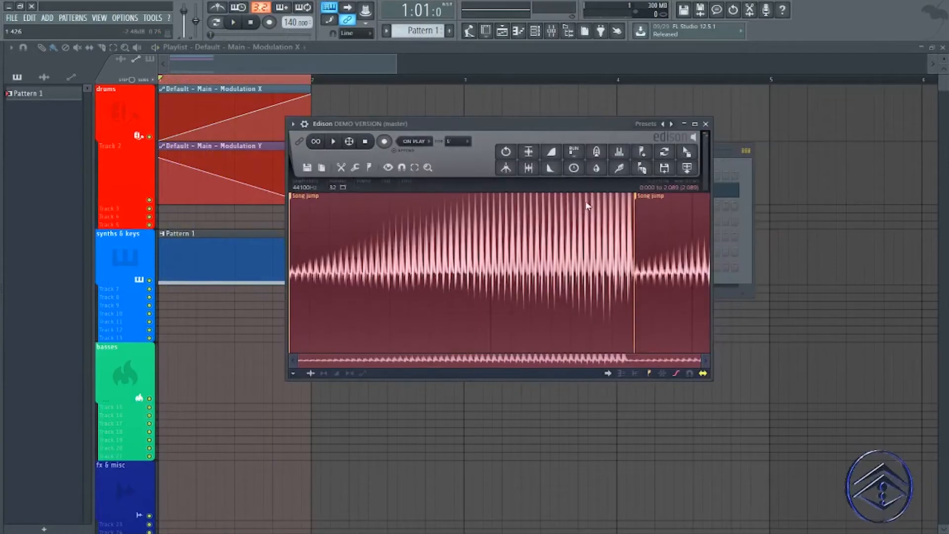
click(639, 200)
right_click(647, 214)
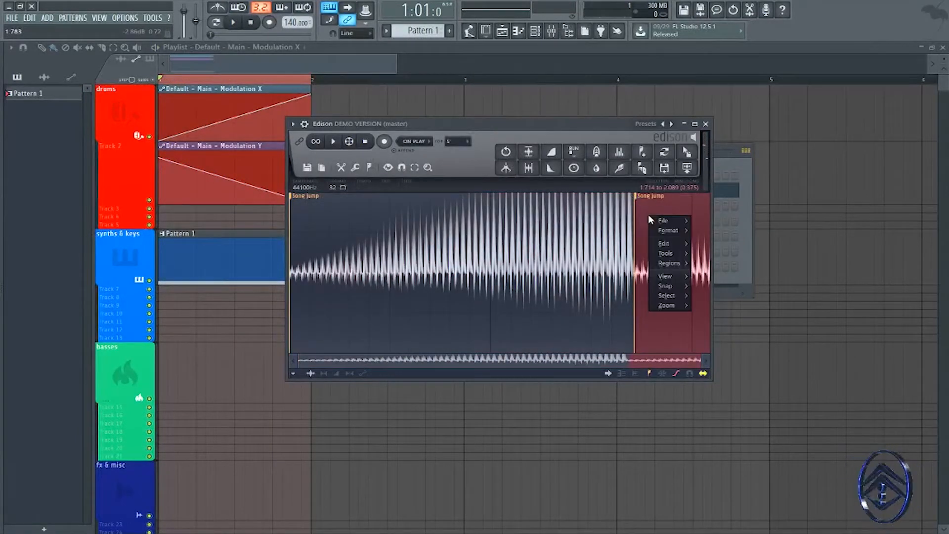
mouse_move(678, 247)
click(712, 398)
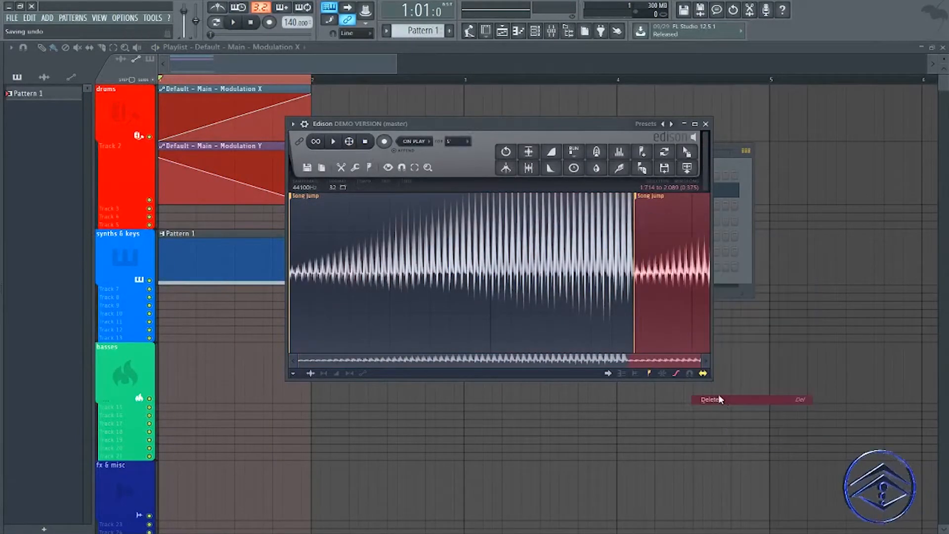
drag(554, 124, 669, 262)
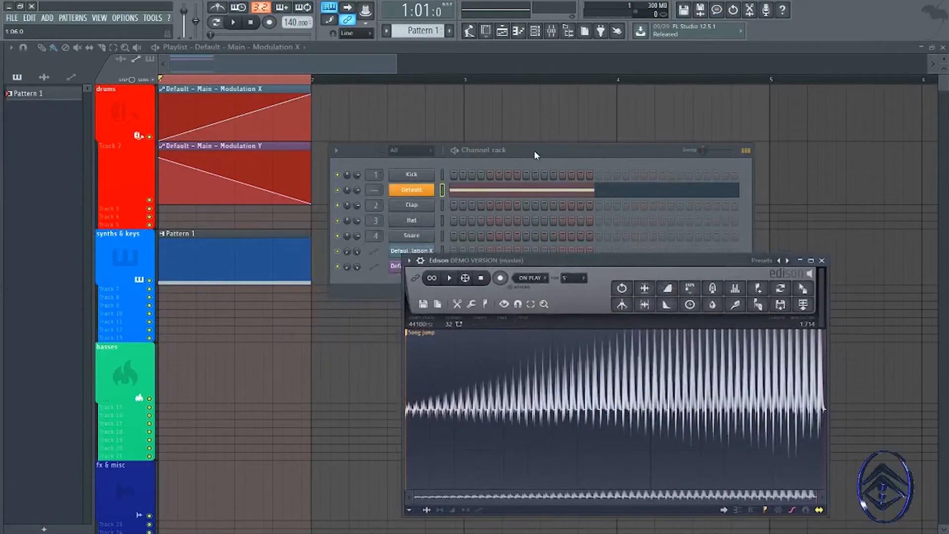
Insert a Serum_x64 instrument channel above the Kick channel in the channel rack.
drag(534, 156, 492, 96)
right_click(368, 115)
mouse_move(420, 185)
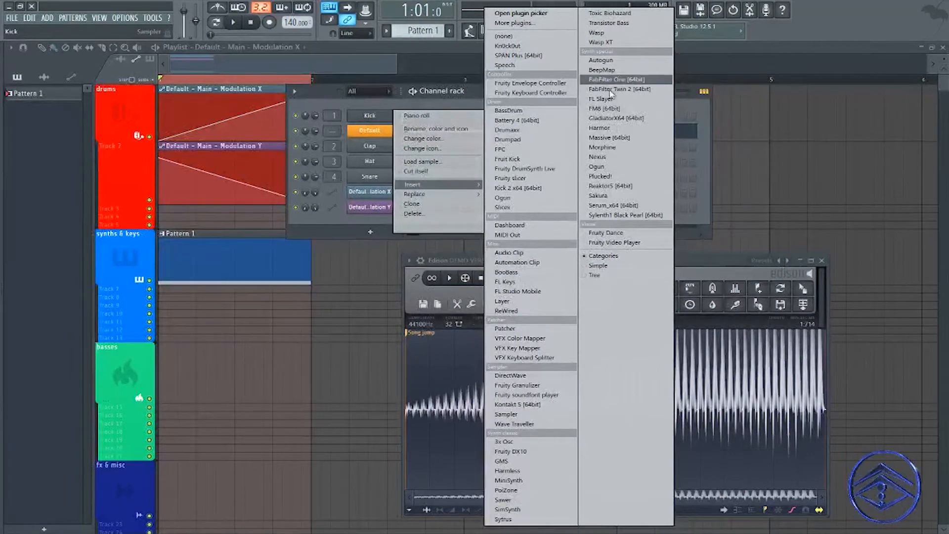
click(608, 205)
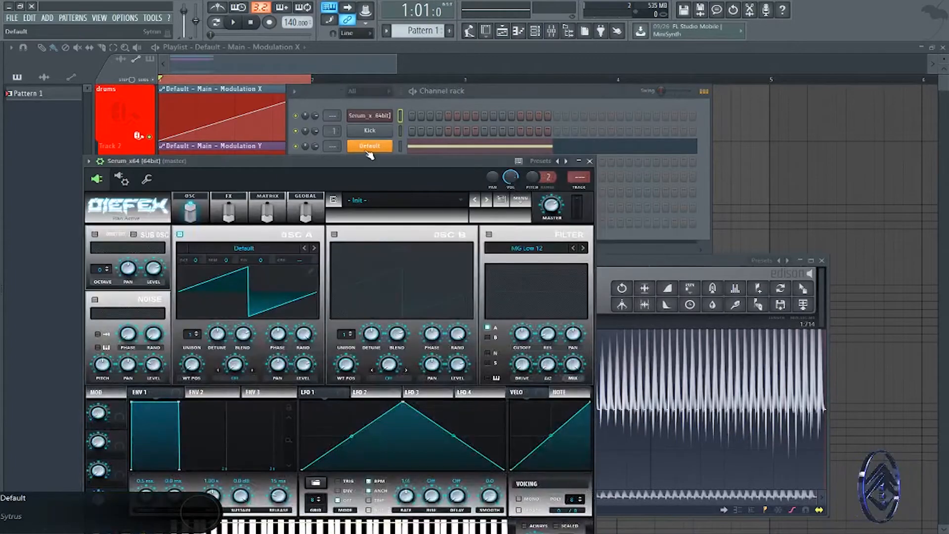
Toggle the Detached option of the Serum window and spread out the channel rack, Serum and Edison windows.
drag(480, 93, 493, 114)
click(244, 158)
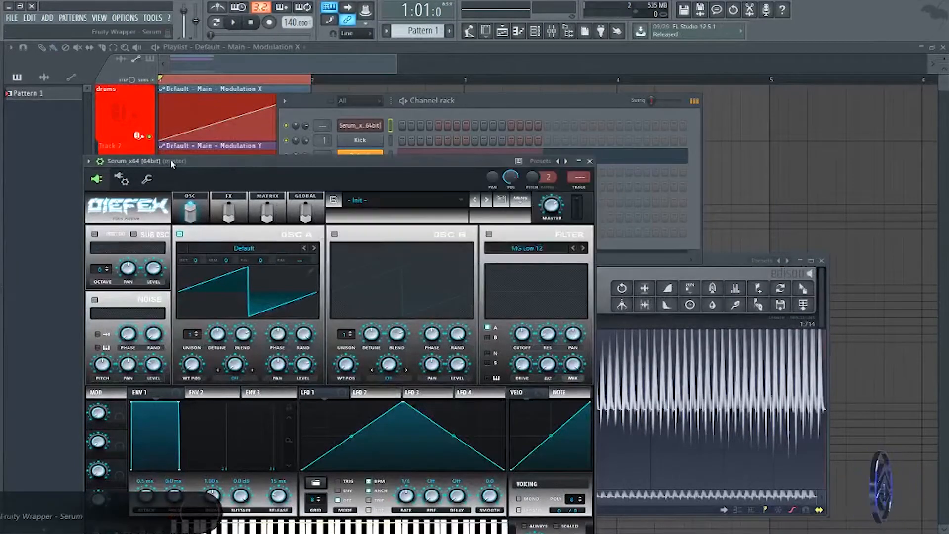
drag(170, 159, 270, 108)
click(190, 110)
click(191, 109)
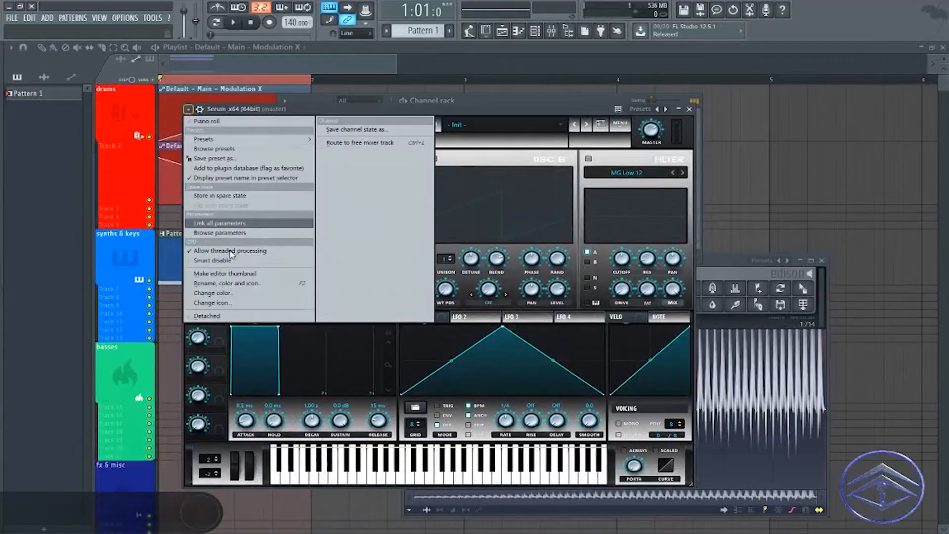
click(219, 316)
drag(415, 108, 387, 87)
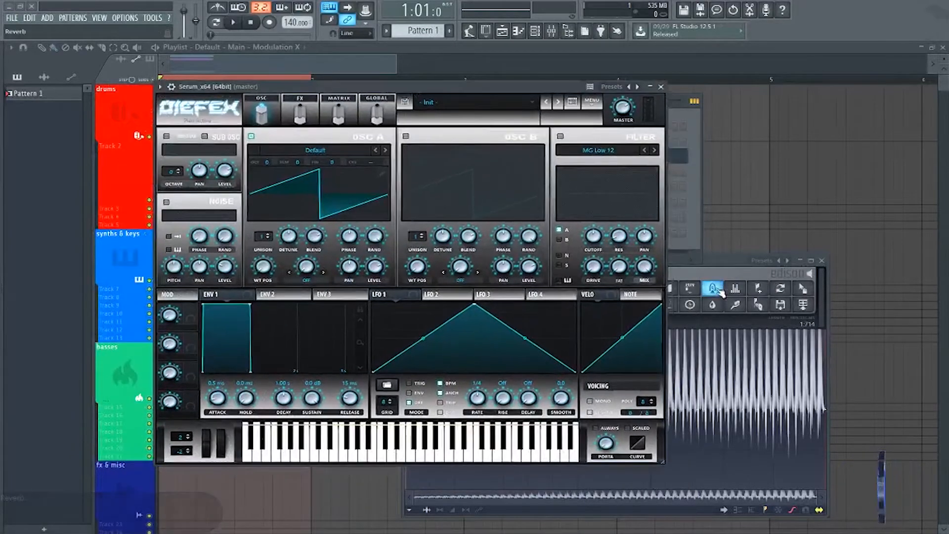
drag(716, 259, 820, 171)
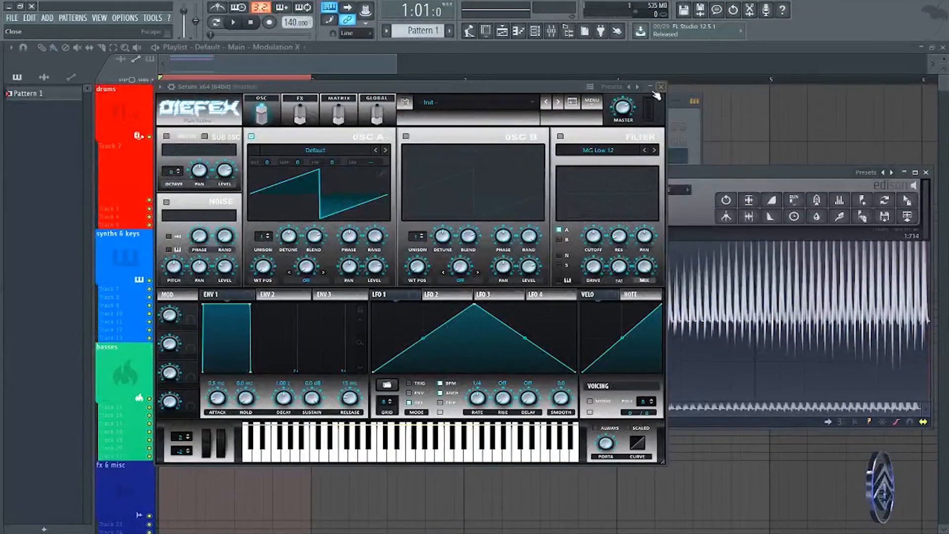
Close the Serum window, open the Default channel's piano roll and mute the Default channel in the channel rack.
drag(491, 89, 420, 116)
click(680, 90)
click(326, 168)
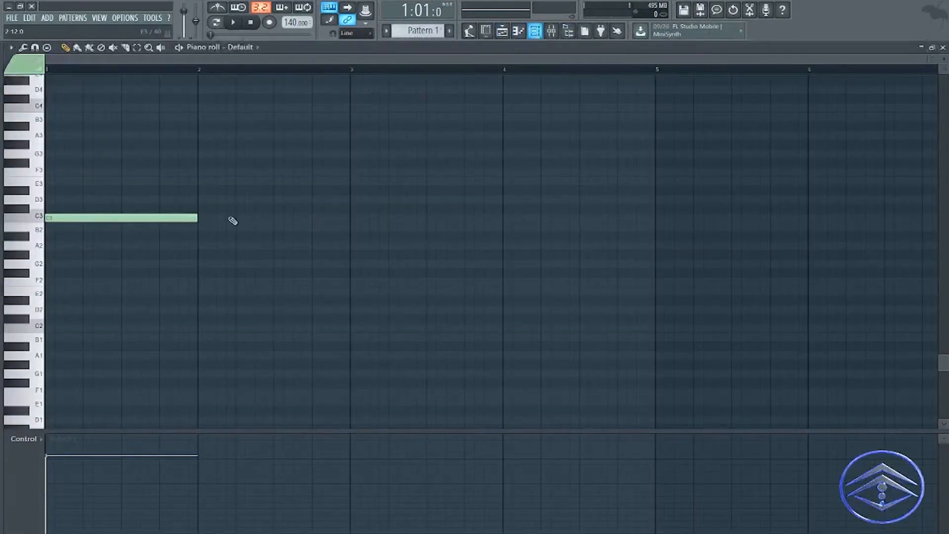
click(539, 31)
click(542, 33)
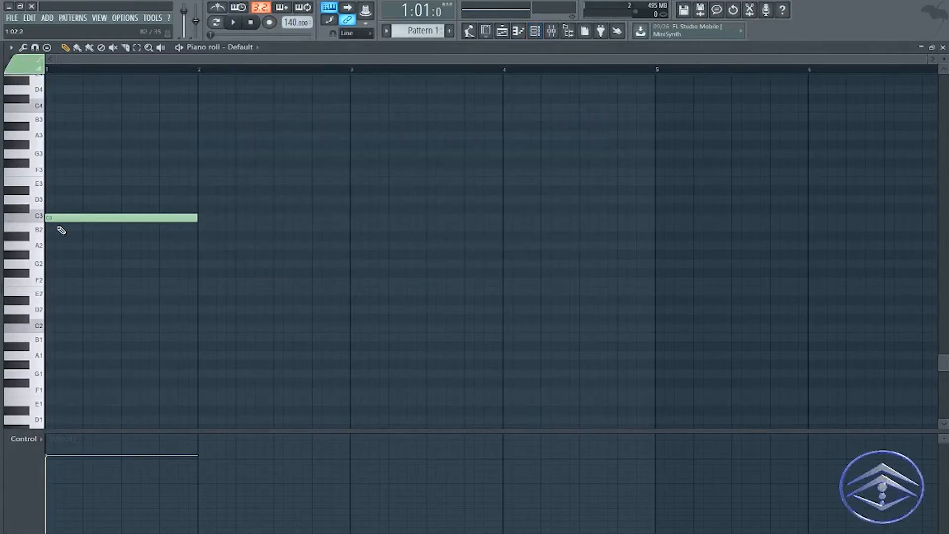
click(534, 32)
drag(392, 113, 396, 109)
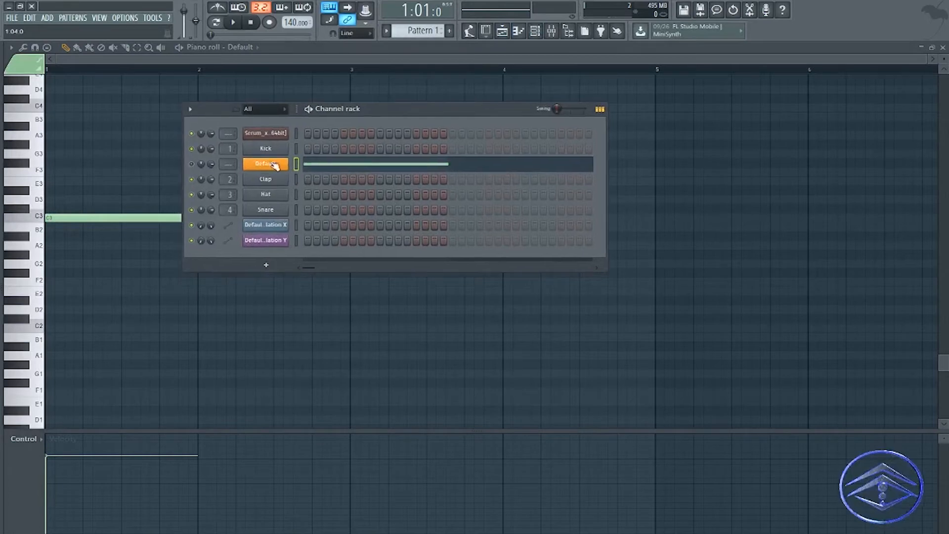
click(535, 33)
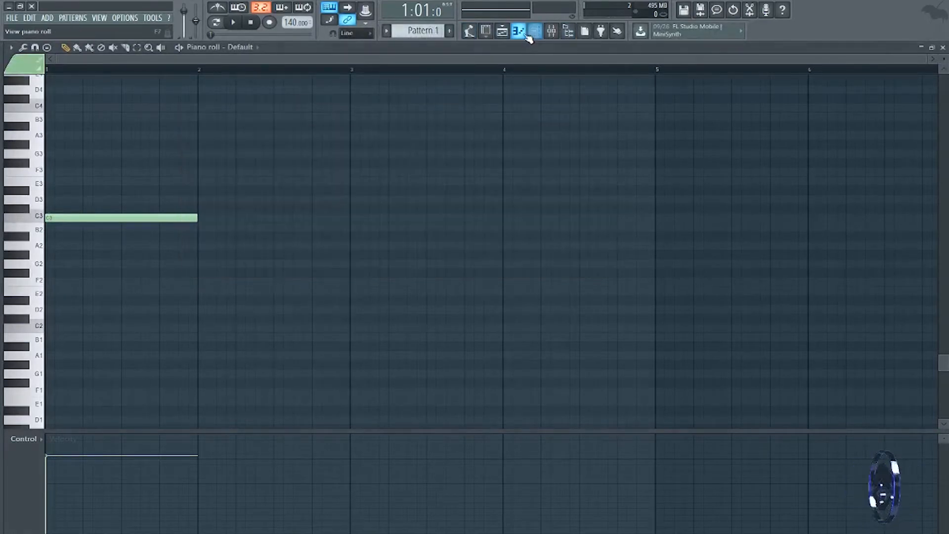
click(534, 32)
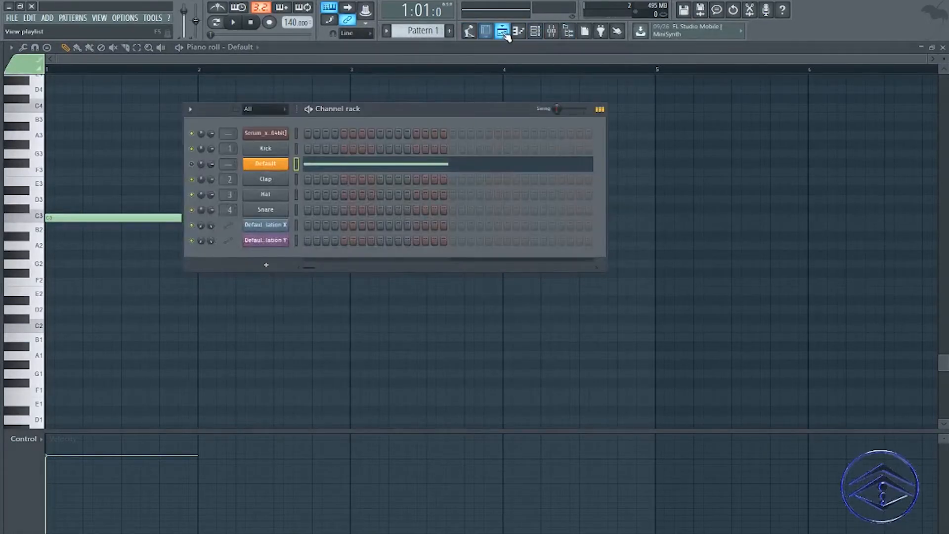
Open Serum's Oscillator A wavetable editor and set the audio import to split at 1348 samples.
click(256, 133)
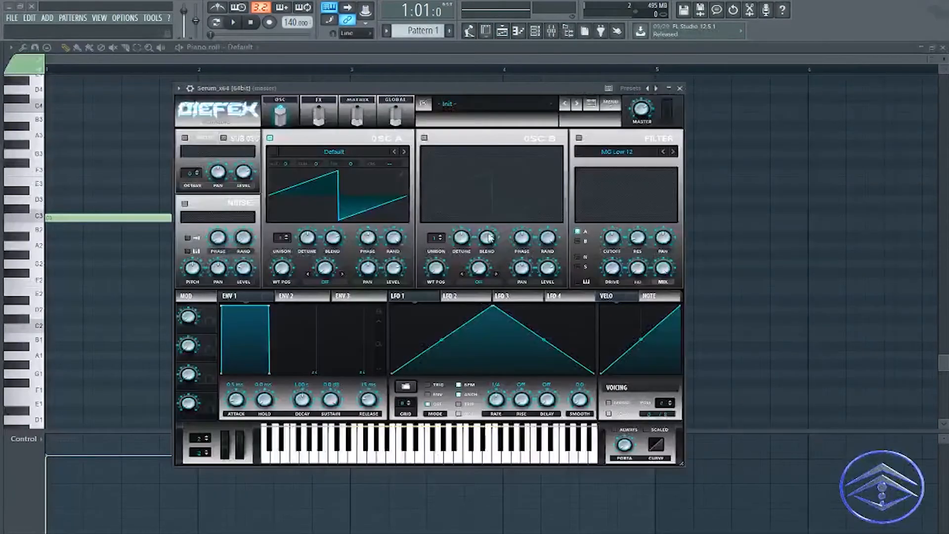
click(402, 174)
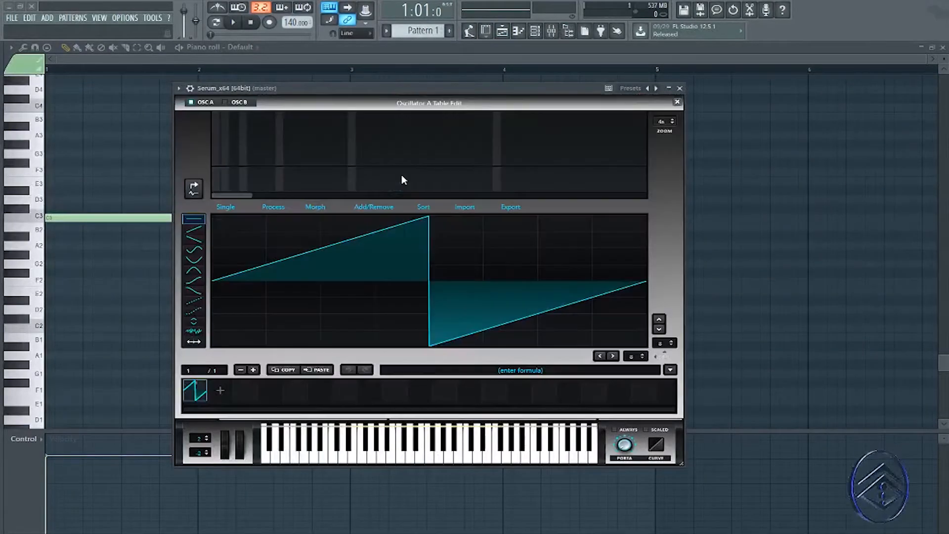
click(552, 375)
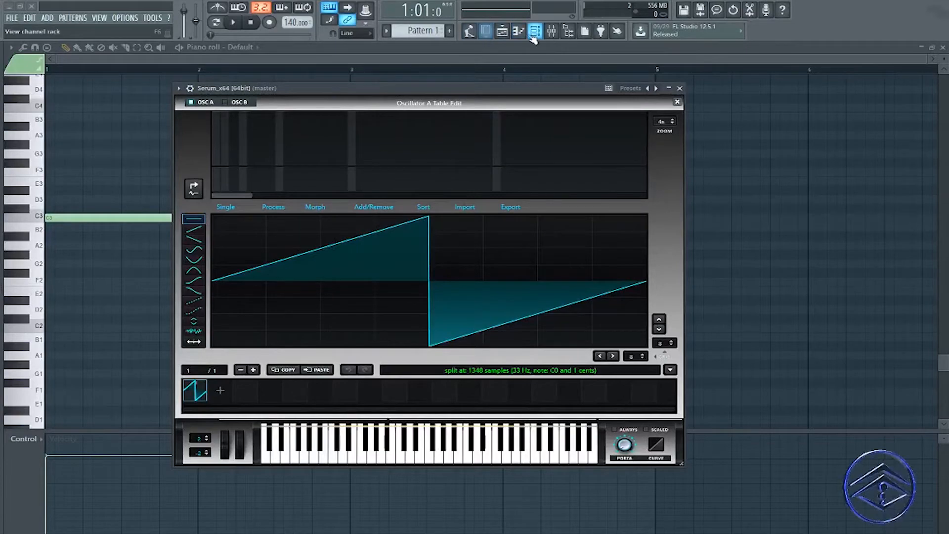
Import the Edison recording into Serum's Oscillator A wavetable editor, then close Edison and recentre Serum.
click(749, 10)
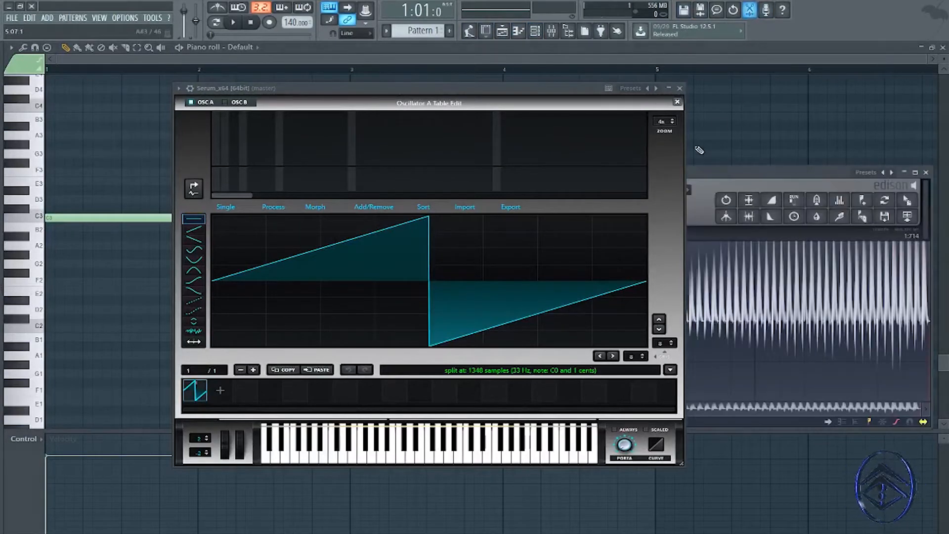
drag(591, 87, 444, 85)
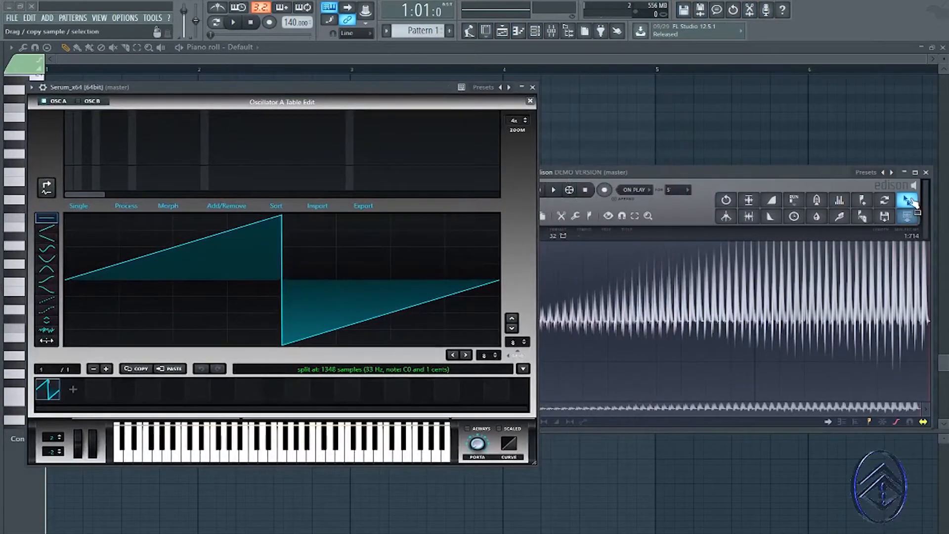
drag(907, 200, 210, 245)
drag(715, 170, 526, 171)
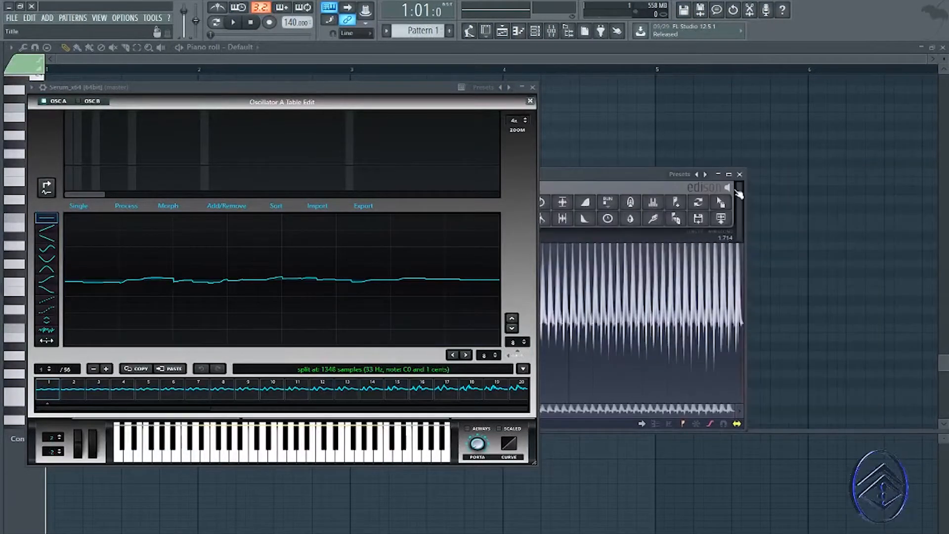
click(736, 172)
drag(329, 87, 516, 92)
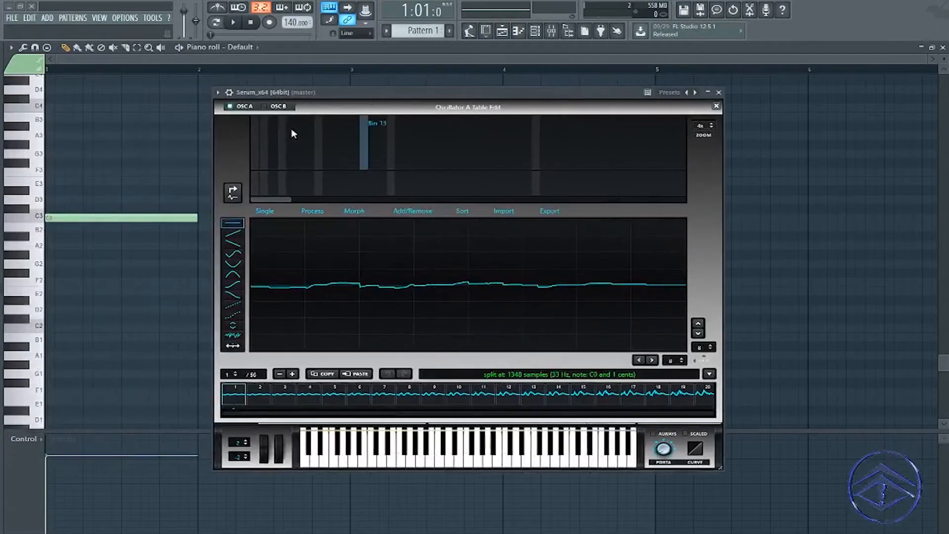
Close the wavetable editor and audition the imported wavetable by playing notes while sweeping Oscillator A's WT Pos.
click(716, 106)
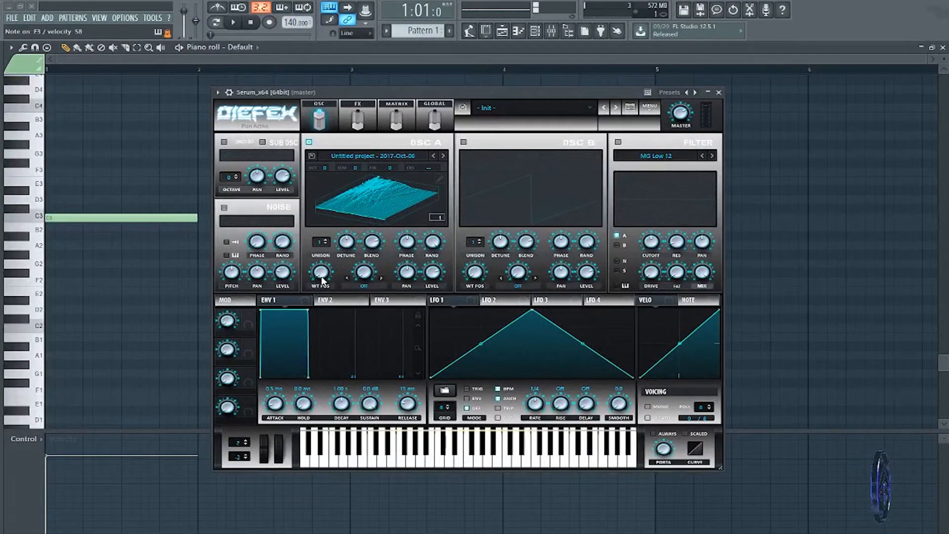
drag(320, 271, 319, 214)
mouse_move(307, 244)
mouse_down()
mouse_move(299, 262)
mouse_move(328, 145)
mouse_move(312, 254)
mouse_up()
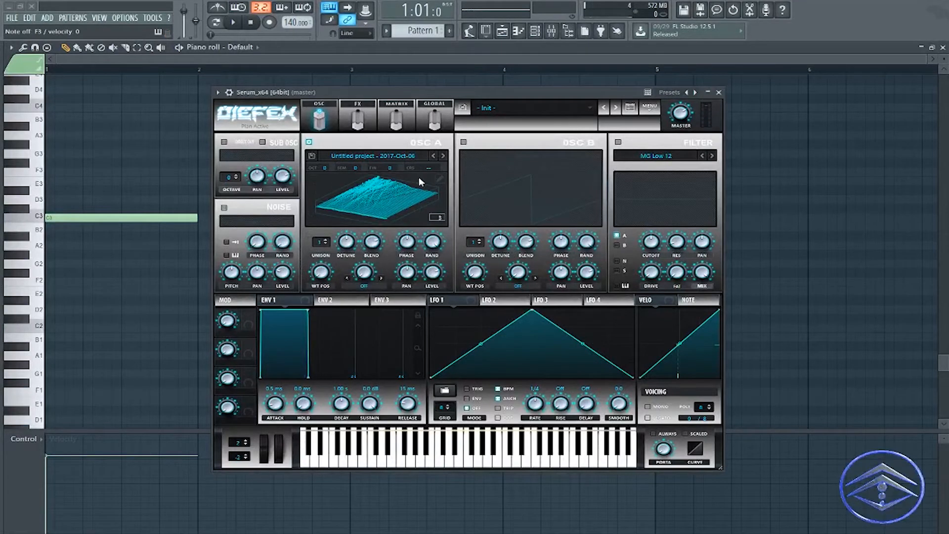
drag(321, 272, 326, 217)
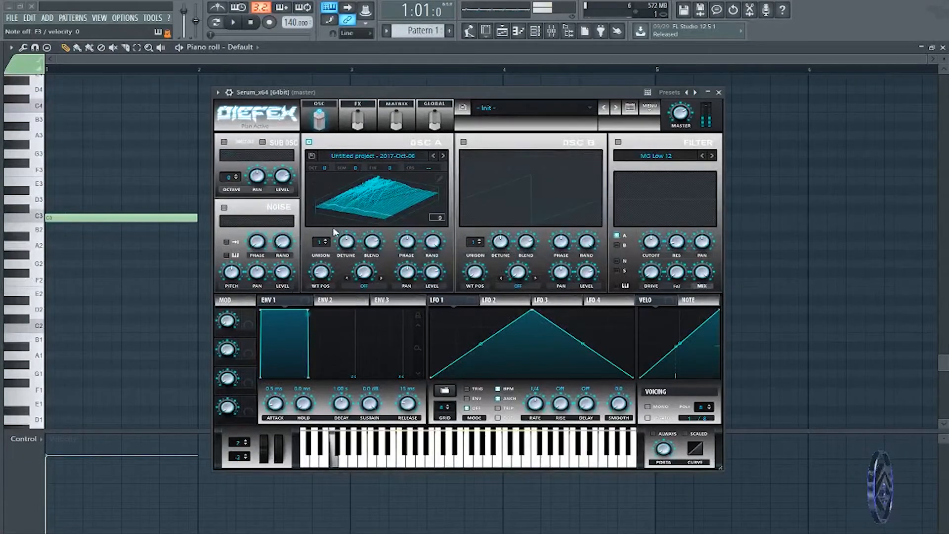
Normalize each frame of Oscillator A's wavetable separately and close the wavetable editor.
click(440, 179)
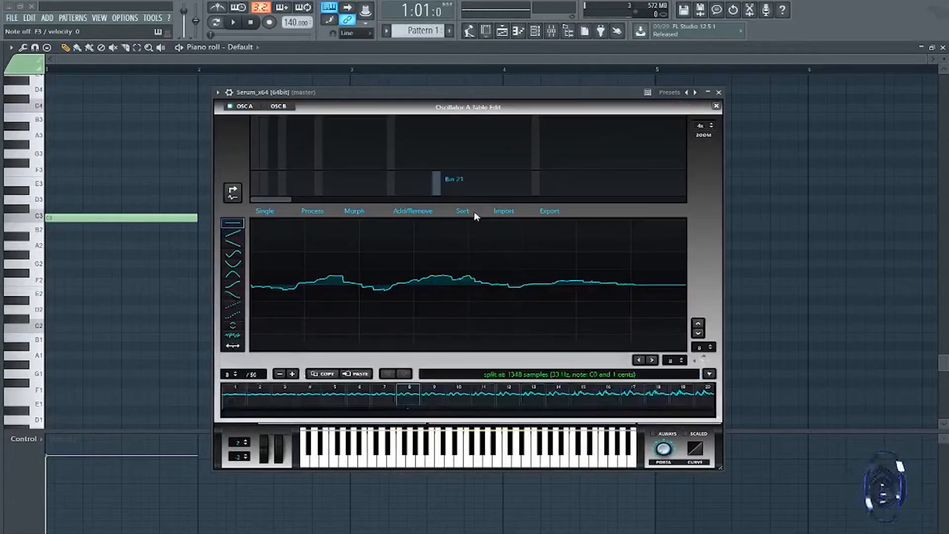
click(308, 211)
click(339, 222)
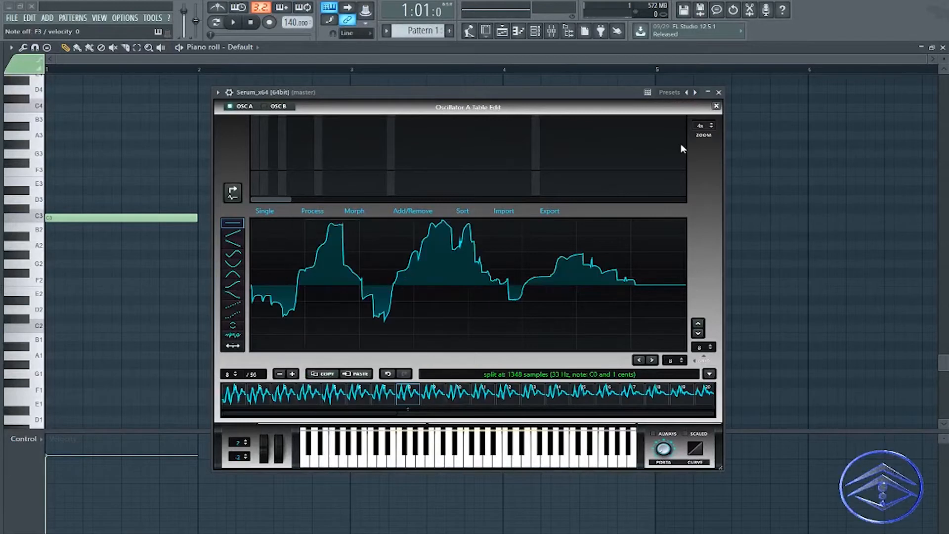
click(716, 106)
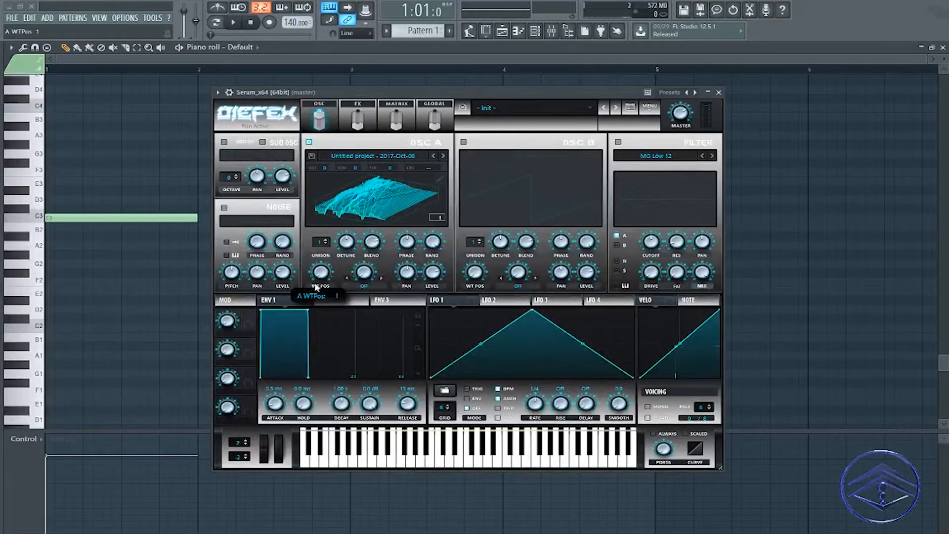
Sweep Oscillator A's WT Pos up to 56 and back down to audition the normalized wavetable.
drag(316, 286, 382, 221)
drag(321, 269, 330, 232)
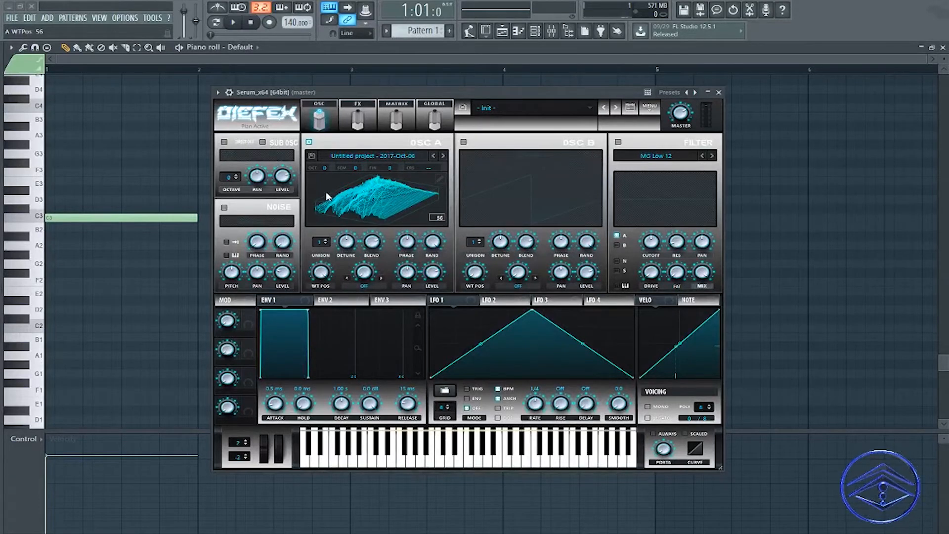
mouse_move(325, 273)
mouse_down()
mouse_move(294, 374)
mouse_move(315, 301)
mouse_move(321, 379)
mouse_move(334, 206)
mouse_move(319, 202)
mouse_move(319, 346)
mouse_up()
Apply X-Fade Edges (grid size) and Morph - Crossfade to Oscillator A's wavetable, then close the wavetable editor.
click(440, 178)
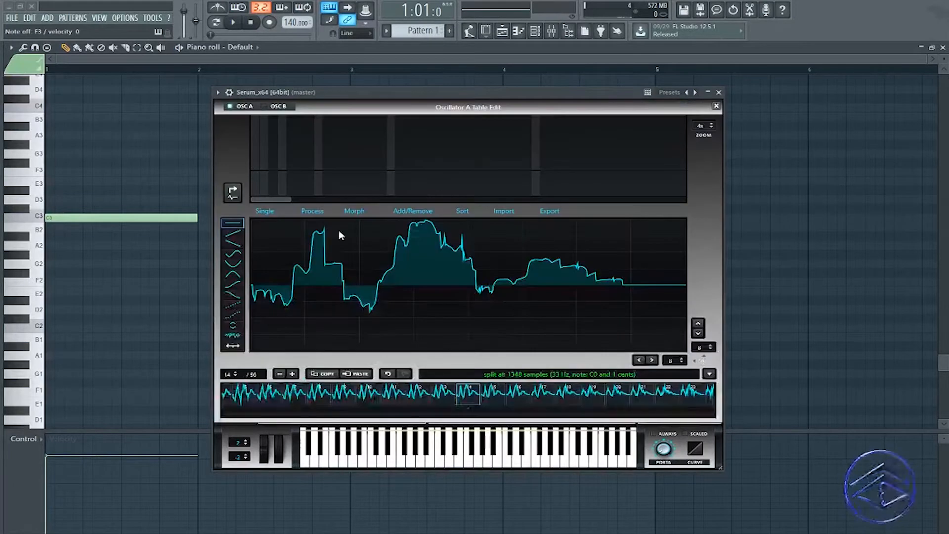
click(313, 211)
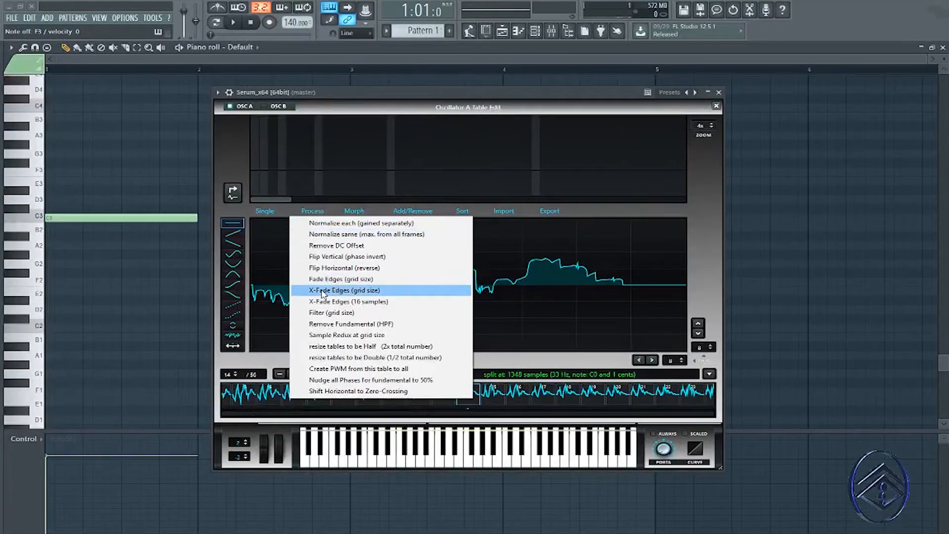
click(354, 293)
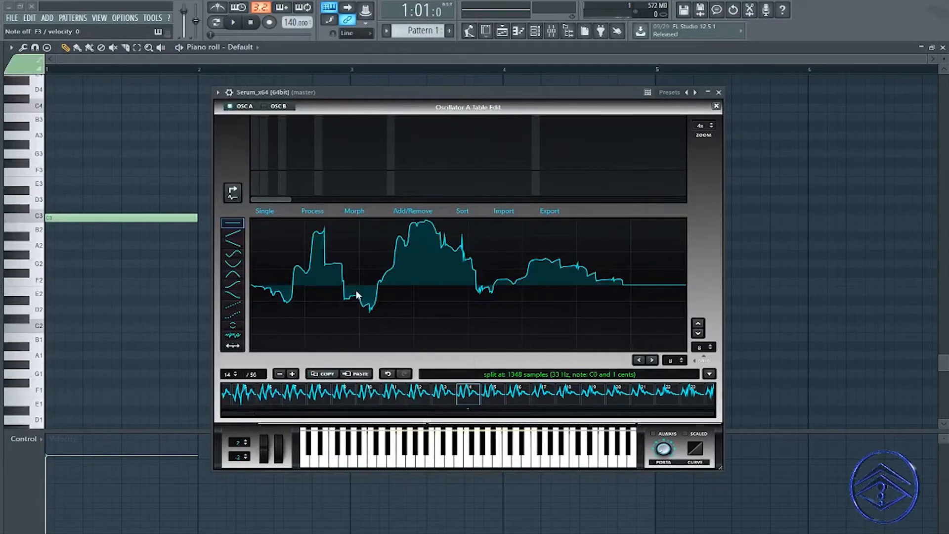
click(354, 211)
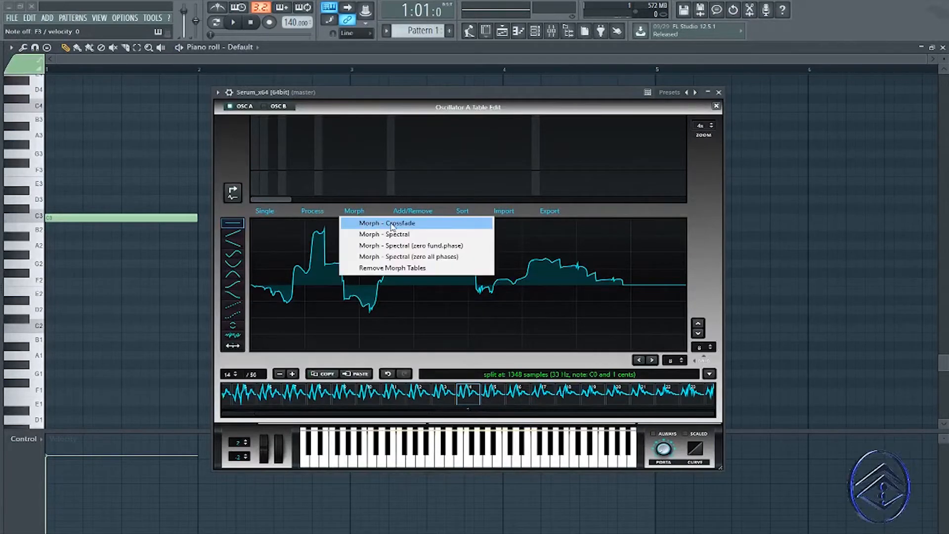
click(386, 225)
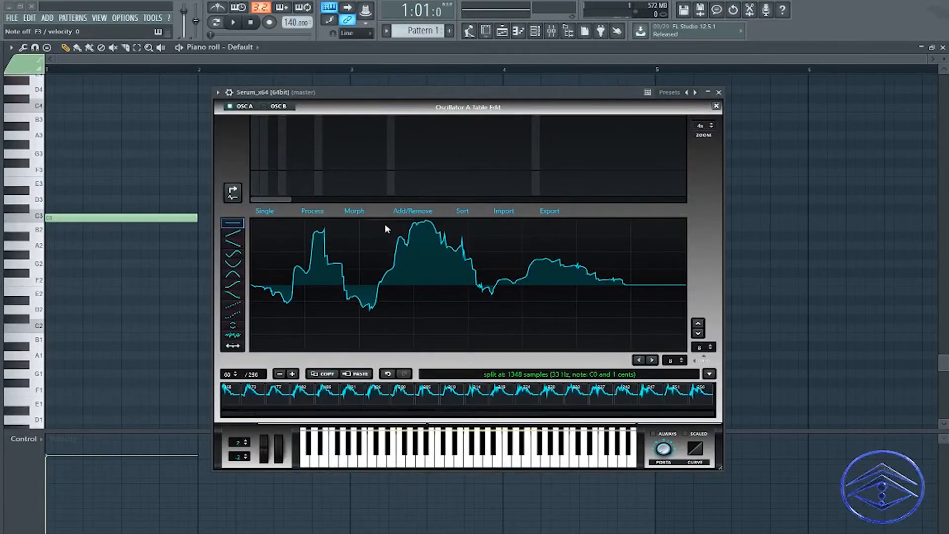
click(716, 107)
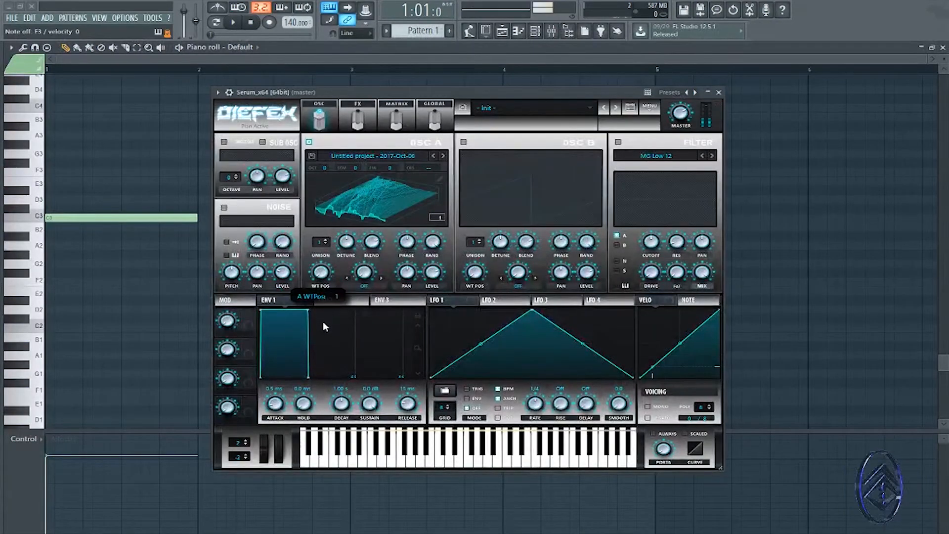
Sweep Oscillator A's WT Pos through the morphed wavetable, setting its octave to -1 and its position to 4.
drag(323, 323, 318, 177)
drag(322, 276, 359, 211)
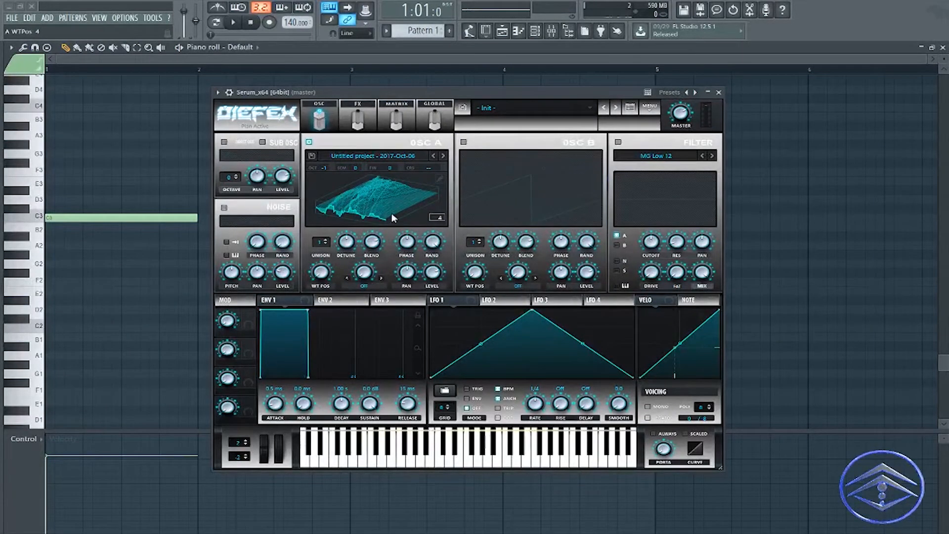
drag(398, 89, 394, 82)
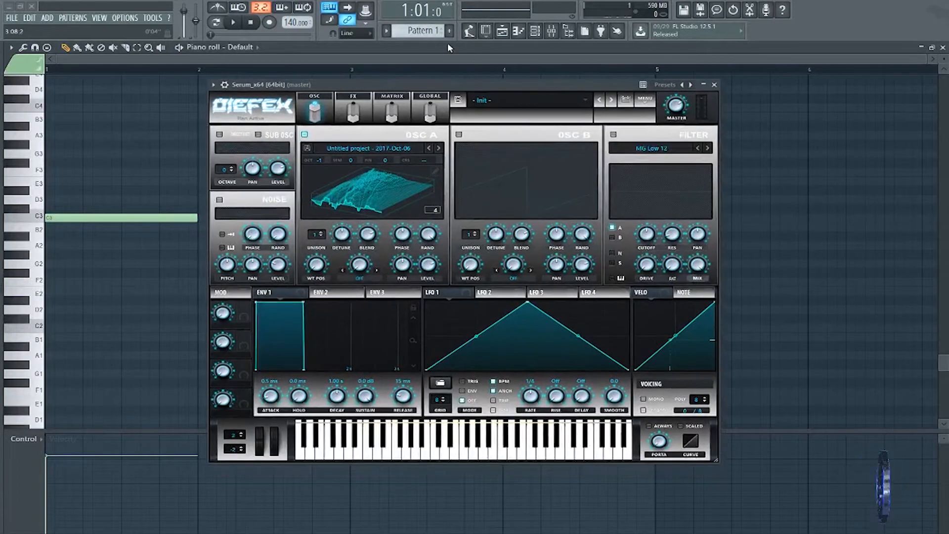
drag(505, 88, 469, 106)
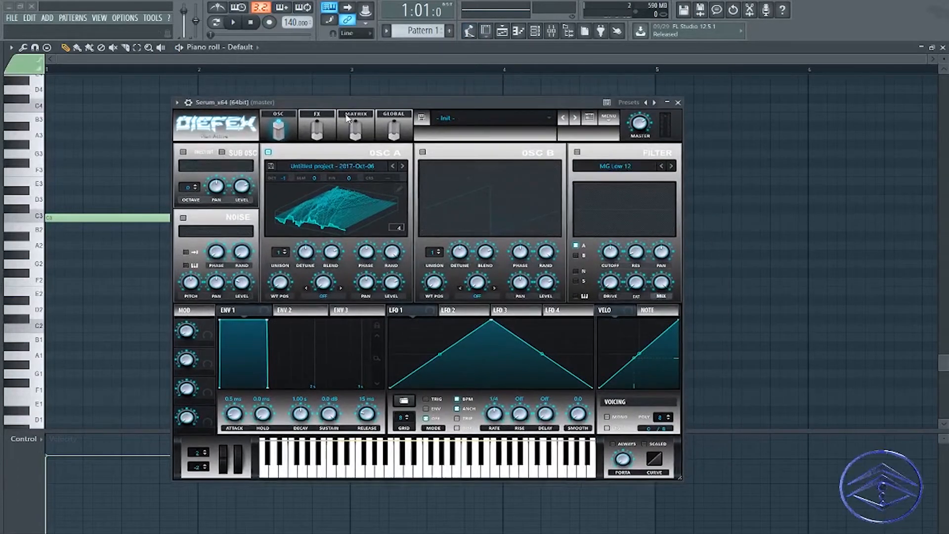
drag(347, 103, 372, 100)
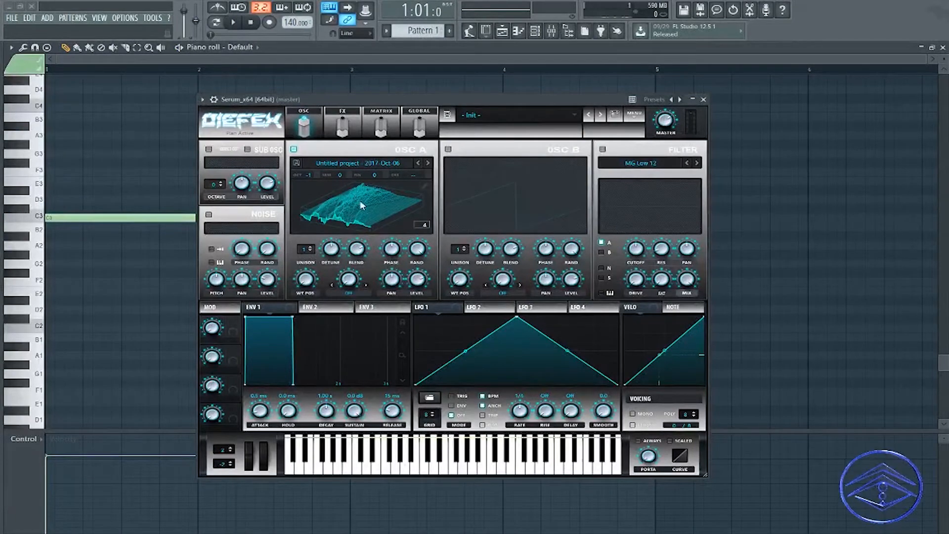
Reshape LFO 1 into a single rising ramp, set its rate to bar and assign it to Oscillator A's WT Pos.
drag(387, 99, 375, 102)
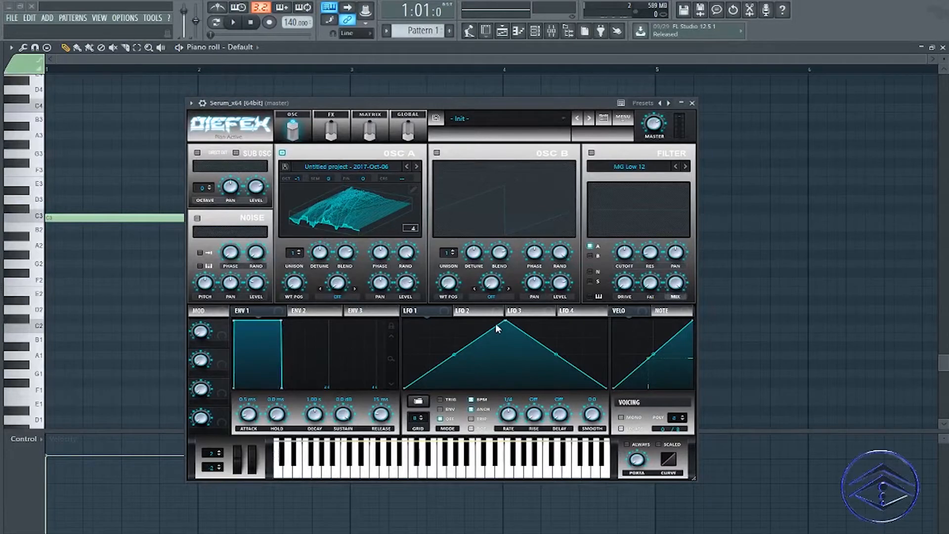
drag(505, 323, 607, 321)
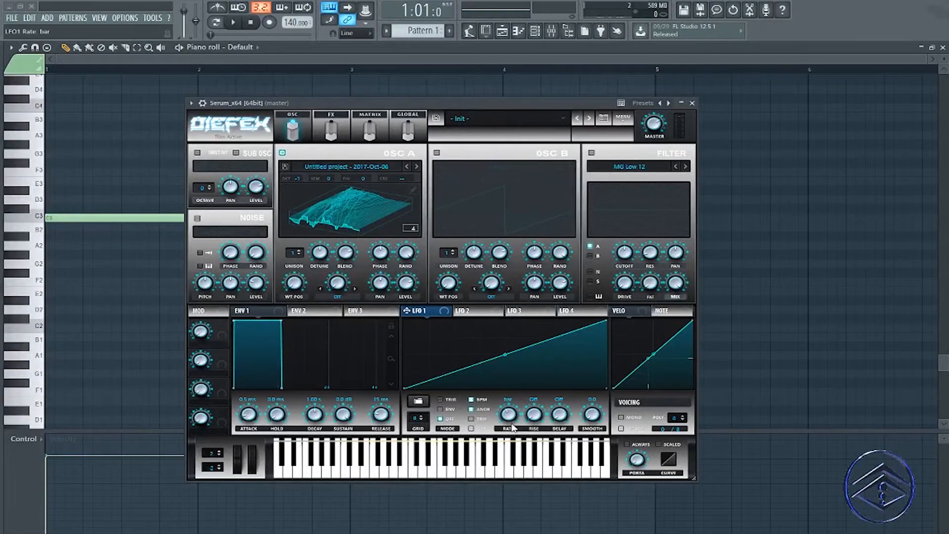
drag(430, 103, 441, 101)
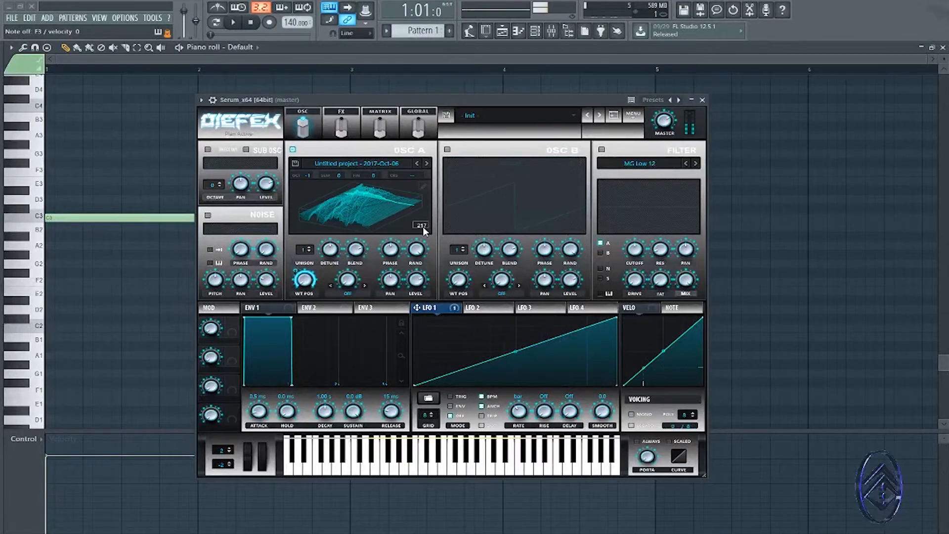
Set Oscillator A's warp mode to Bend + and modulate the warp amount with LFO 1.
click(329, 294)
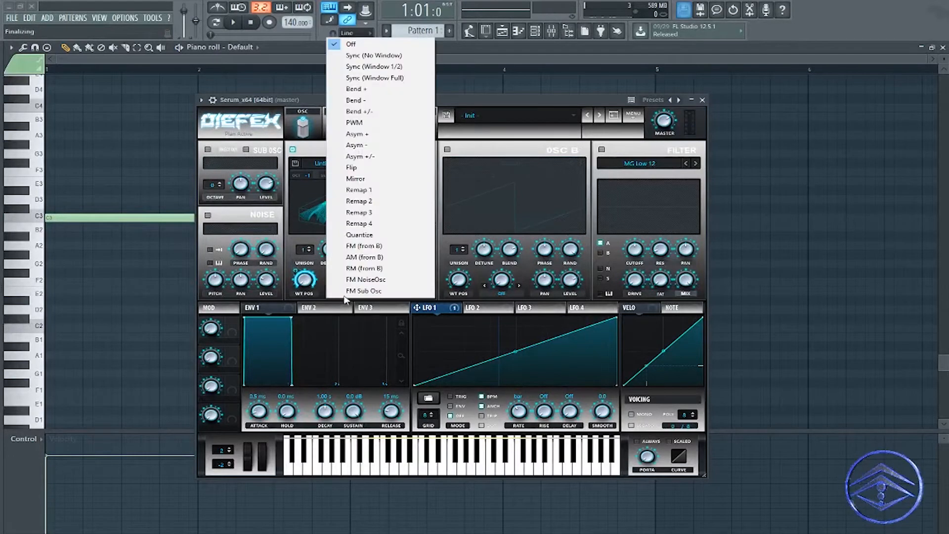
click(366, 90)
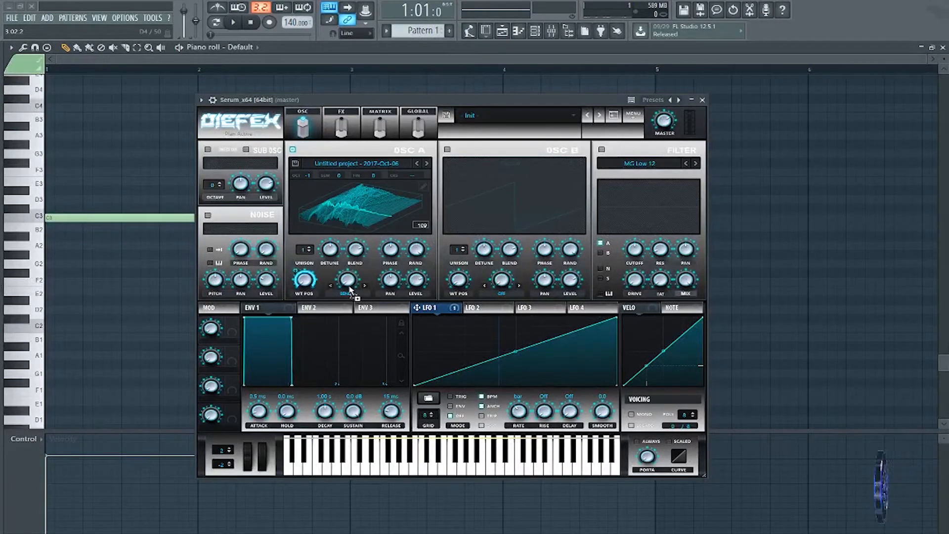
drag(419, 285, 419, 262)
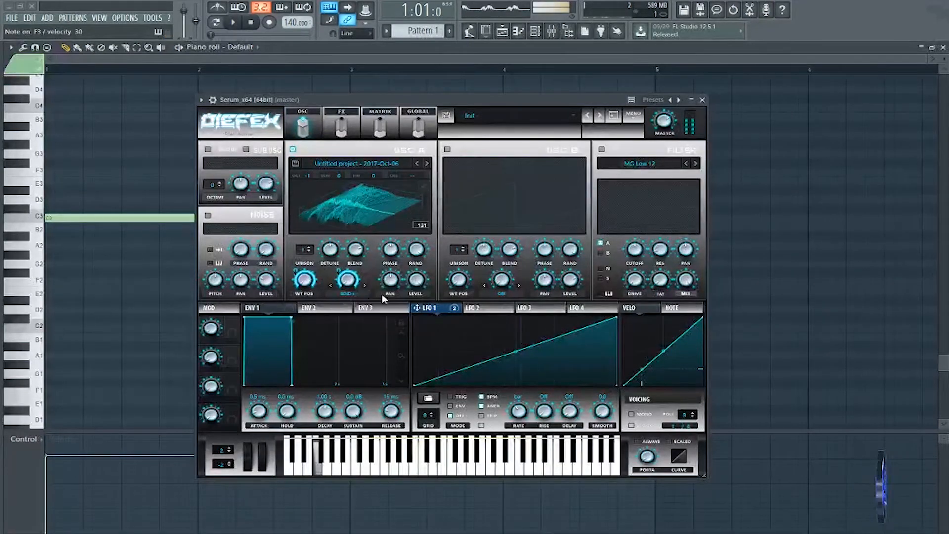
Audition the Bend - and Asym + warp modes on Oscillator A and settle on Asym -.
click(348, 295)
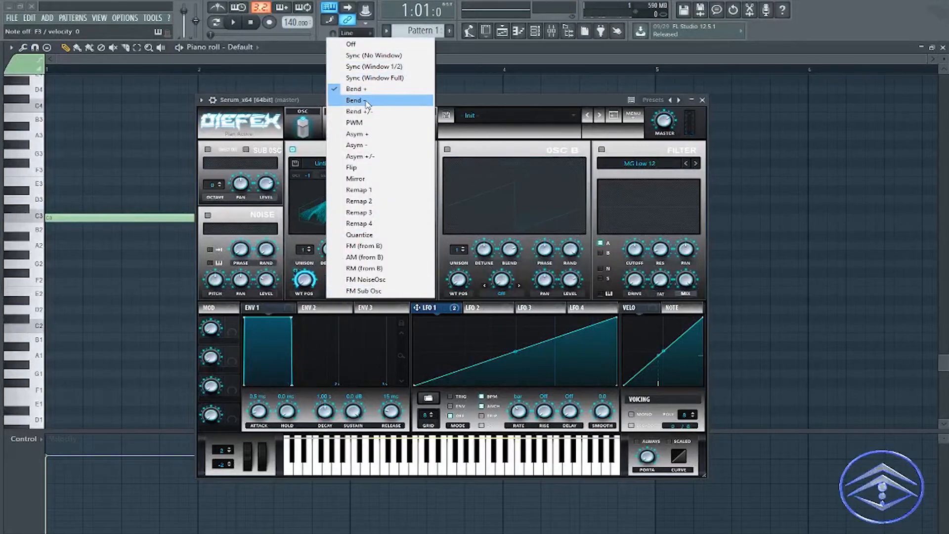
click(367, 101)
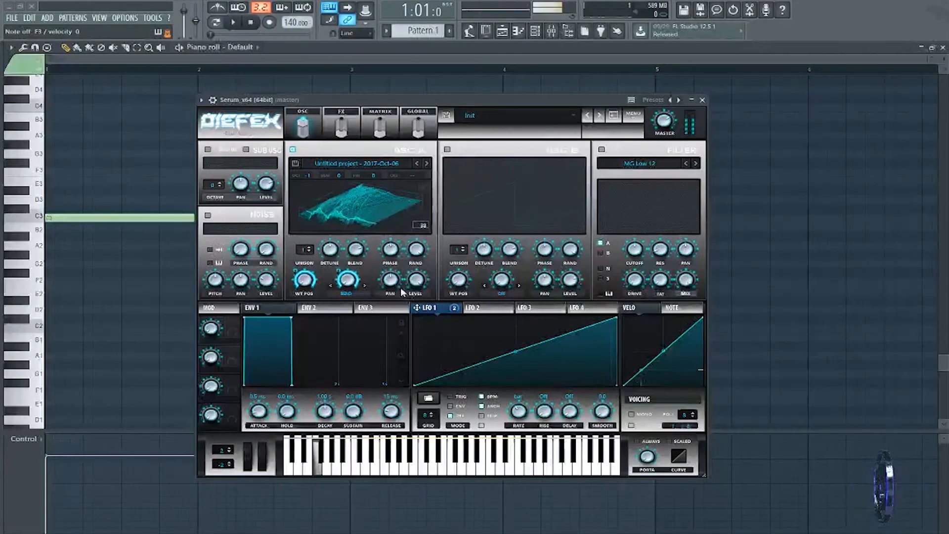
click(354, 292)
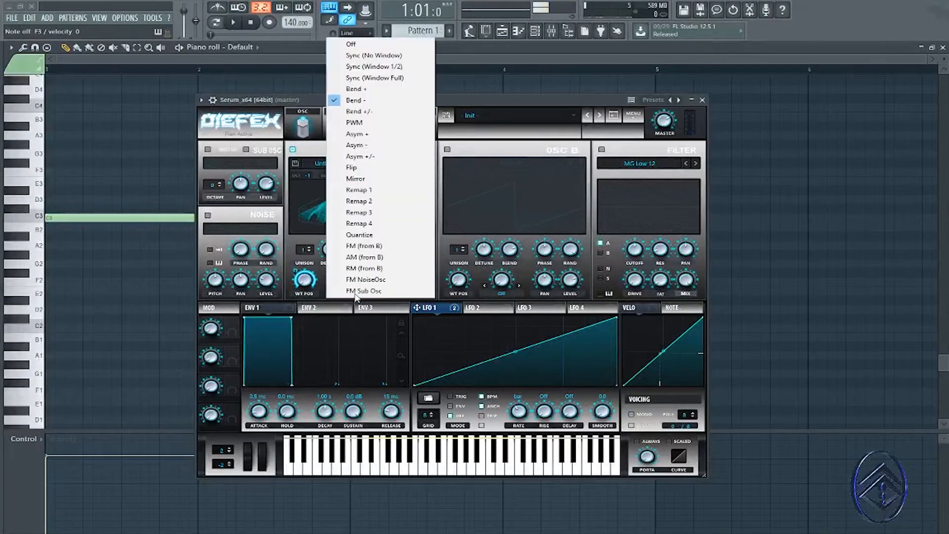
click(374, 138)
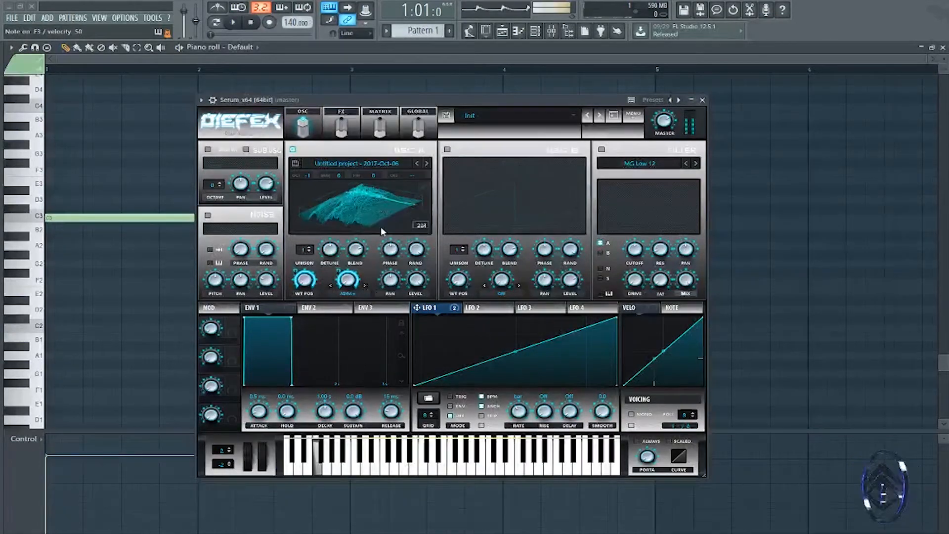
click(350, 293)
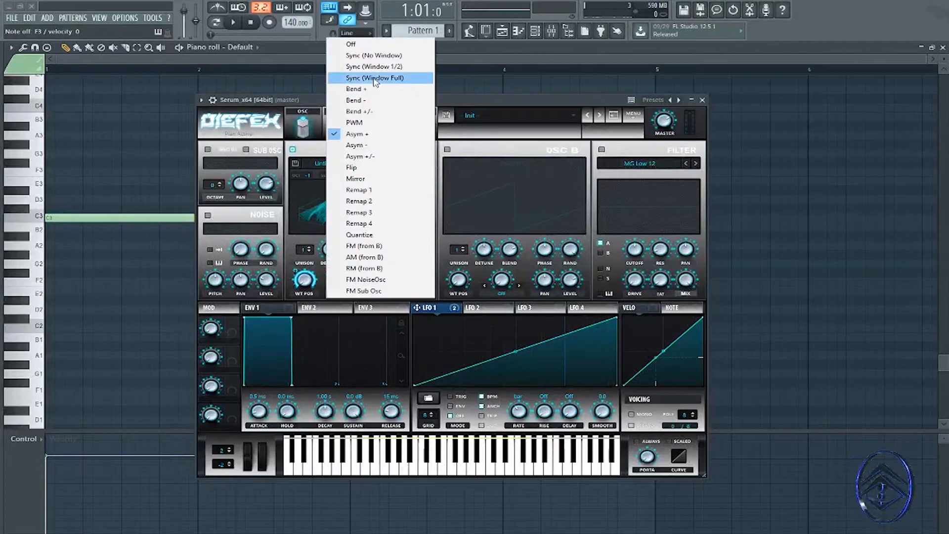
click(364, 146)
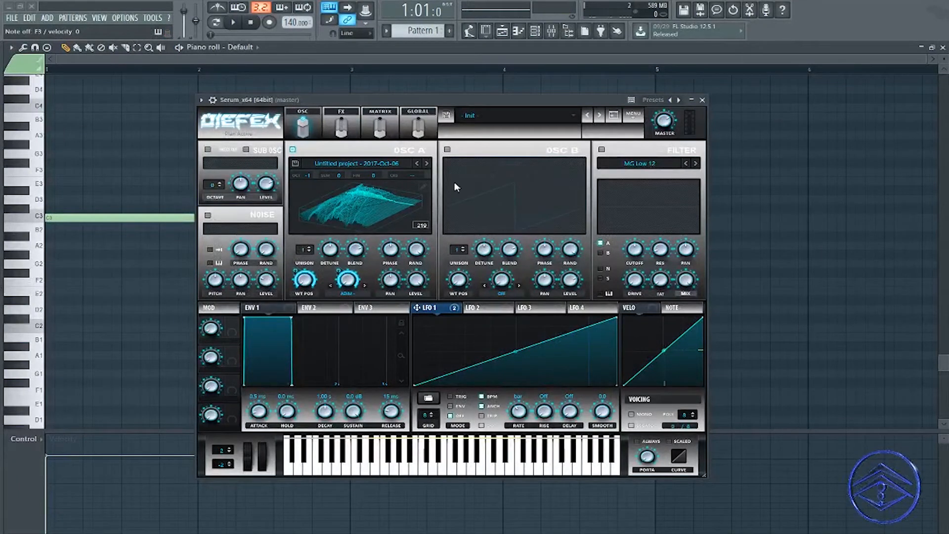
Enable the filter, choose the Flg + flanger type and modulate its Cutoff with LFO 1.
click(602, 150)
click(636, 167)
mouse_move(636, 202)
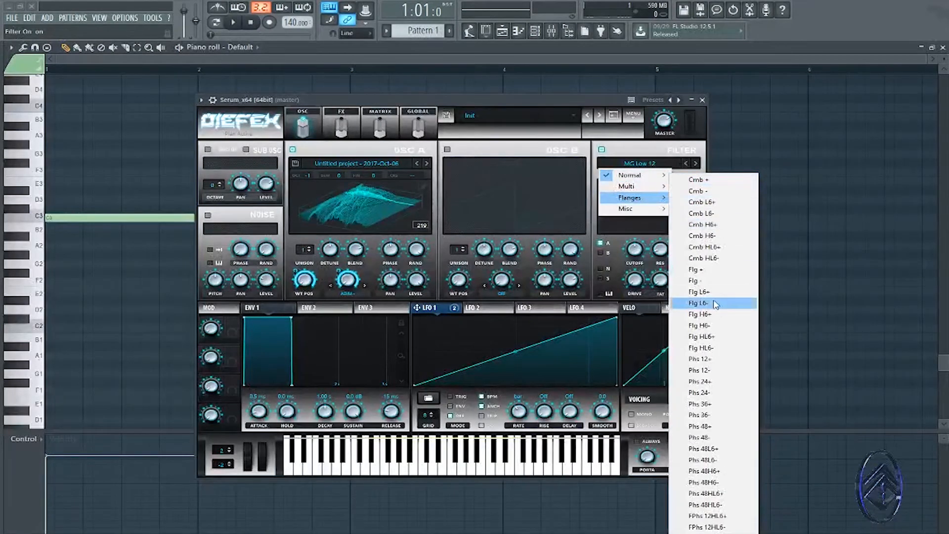
click(704, 270)
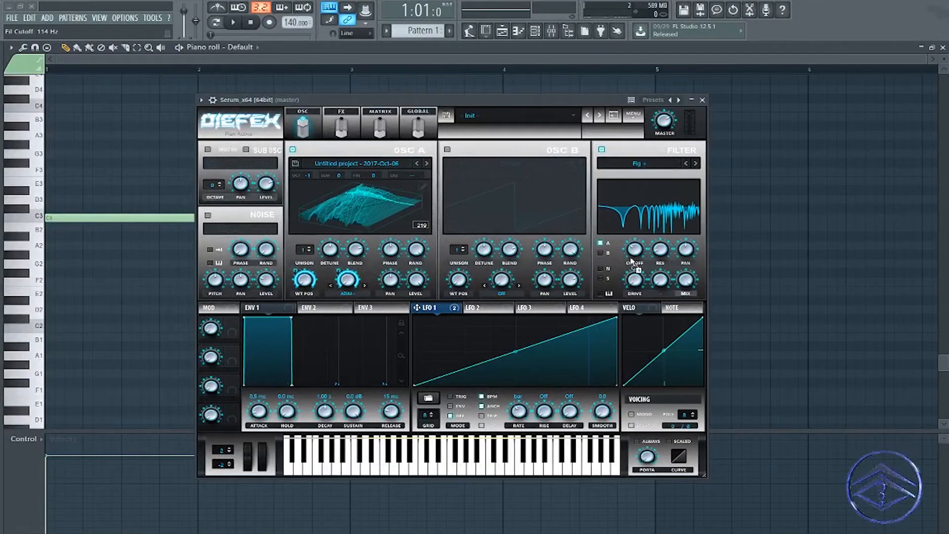
drag(632, 254, 633, 250)
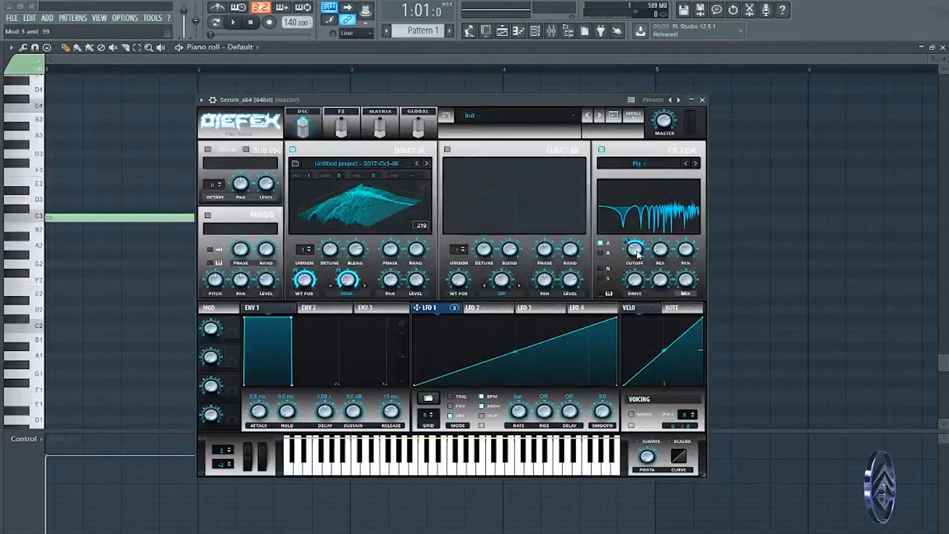
drag(629, 247, 636, 253)
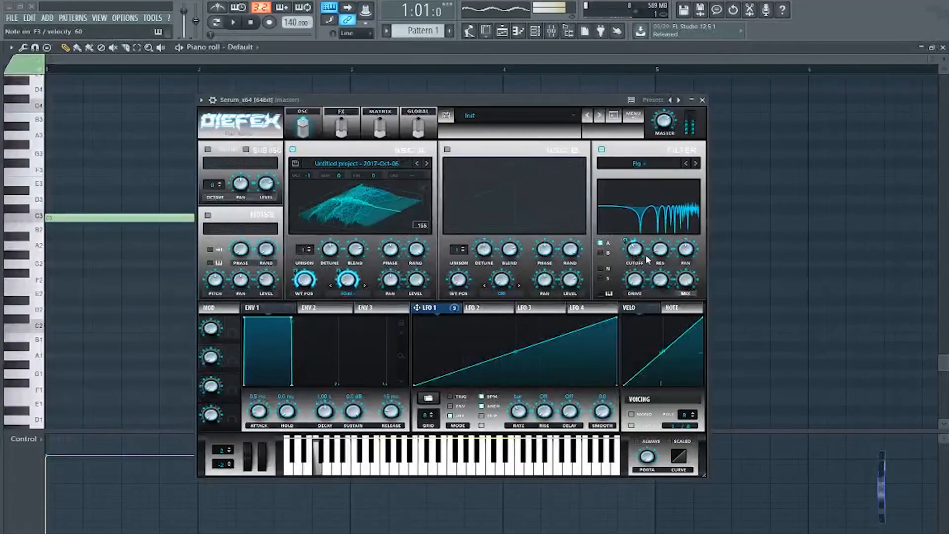
Assign LFO 1 to the filter's Drive and Res.
drag(418, 307, 635, 281)
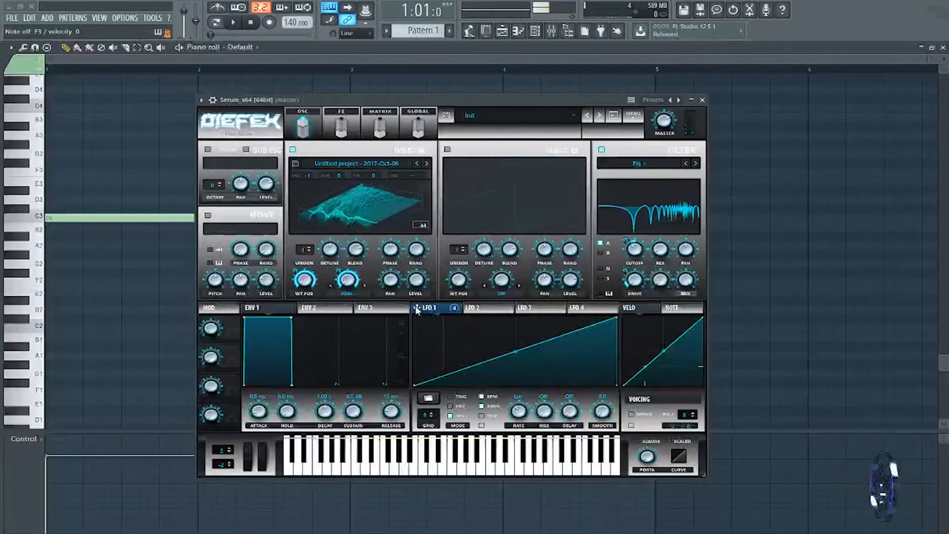
drag(671, 258, 660, 250)
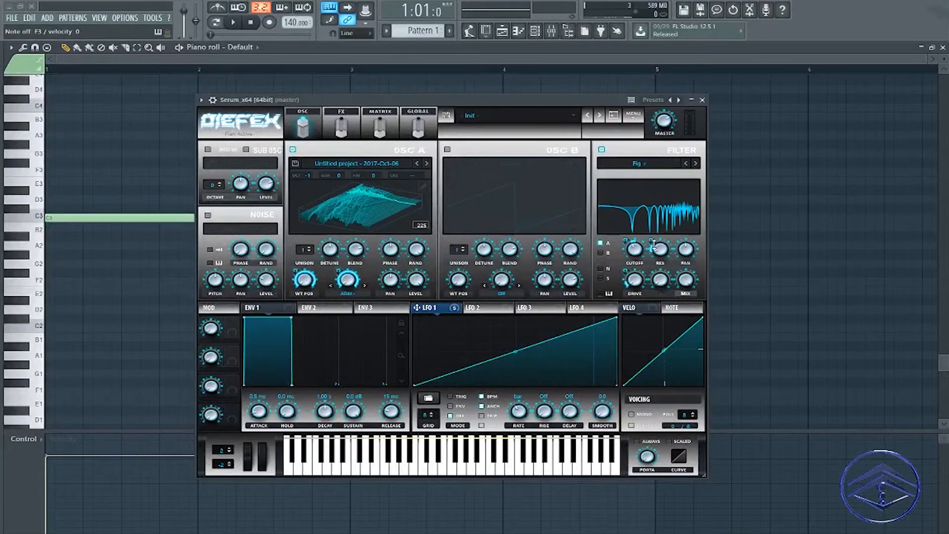
drag(488, 100, 453, 93)
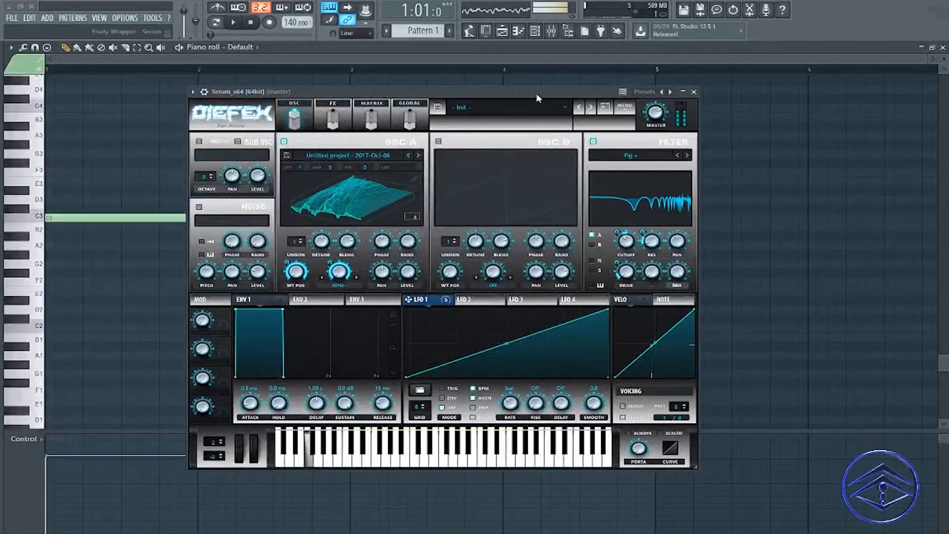
drag(532, 90, 514, 96)
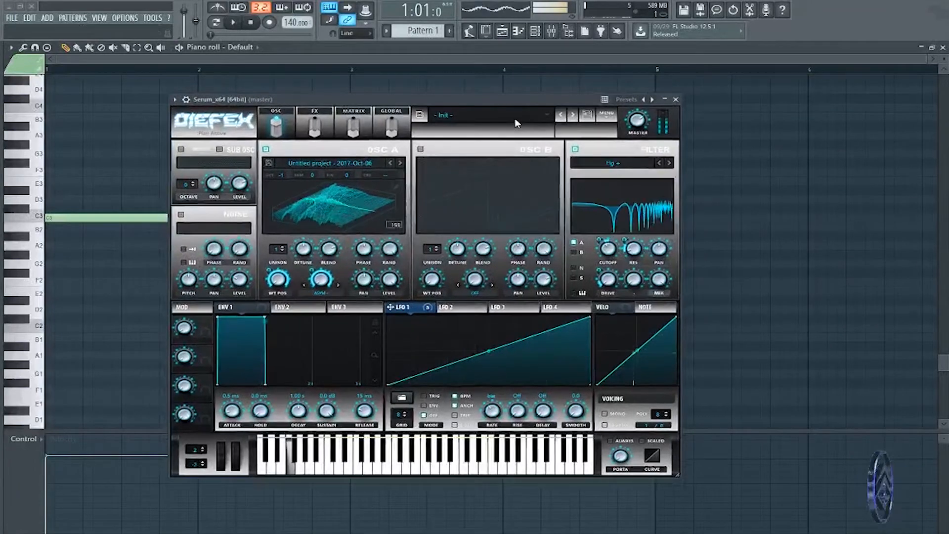
Resample the modulated and filtered sound to OSC A as a new wavetable.
click(606, 117)
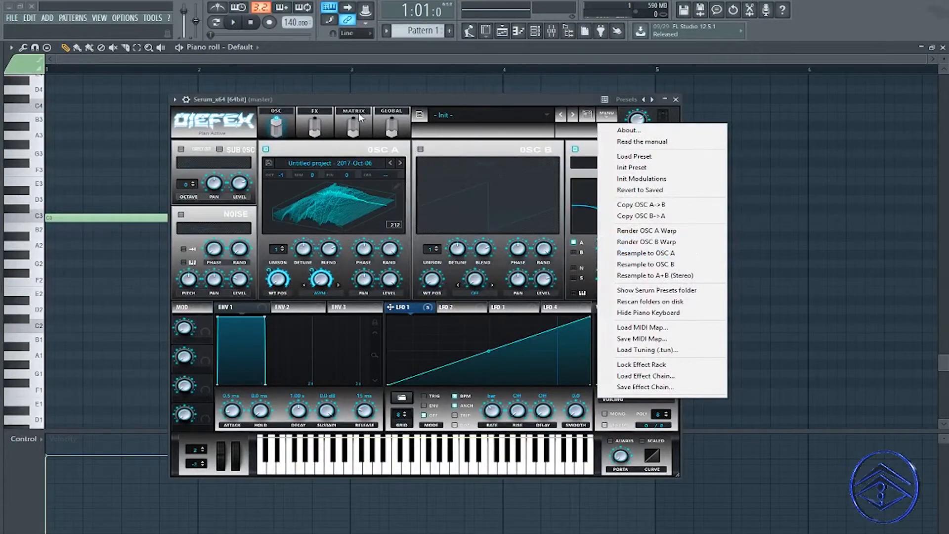
click(380, 103)
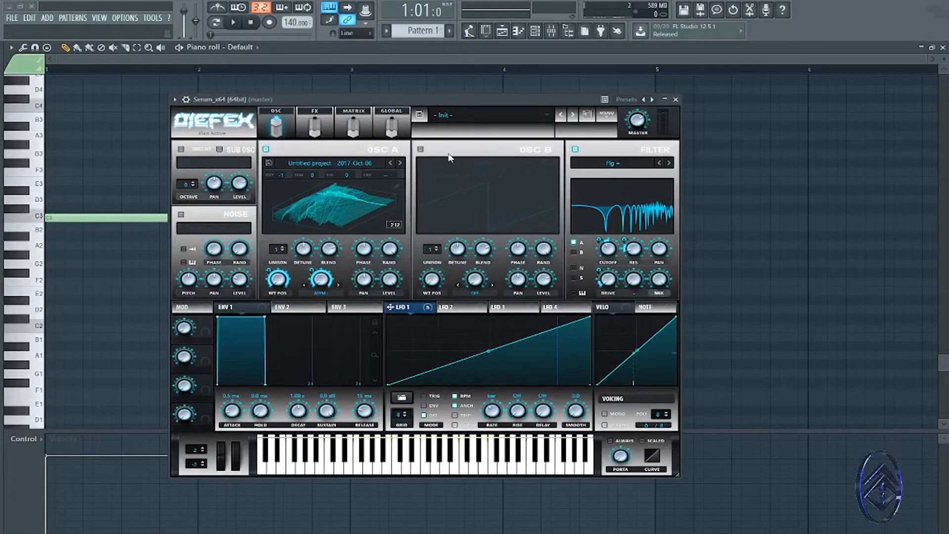
click(603, 122)
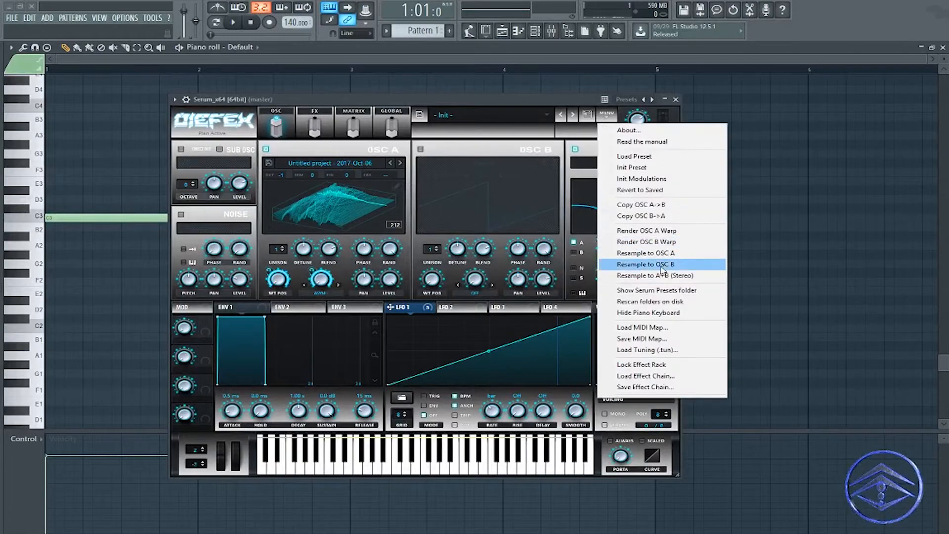
click(645, 254)
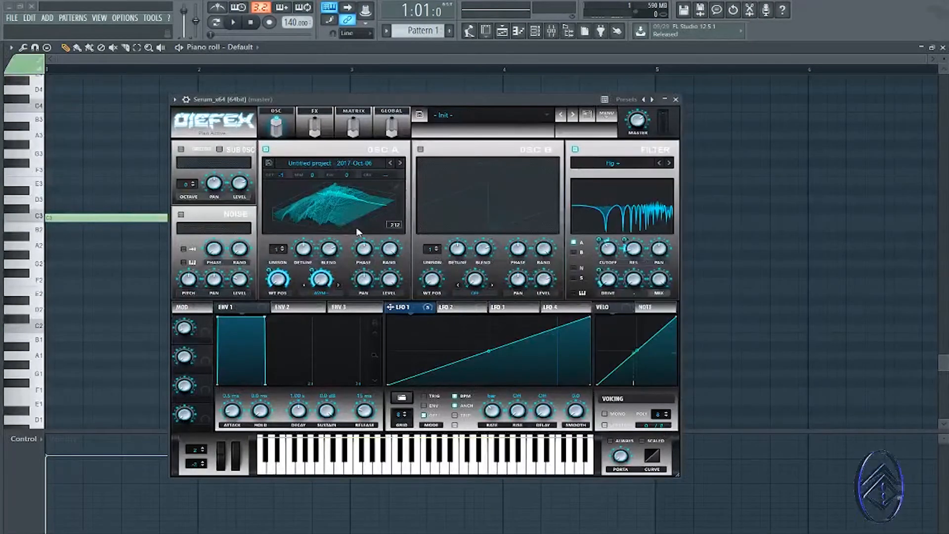
Turn off the filter and remove the LFO 1 modulation from its Cutoff and Drive.
click(576, 150)
right_click(597, 235)
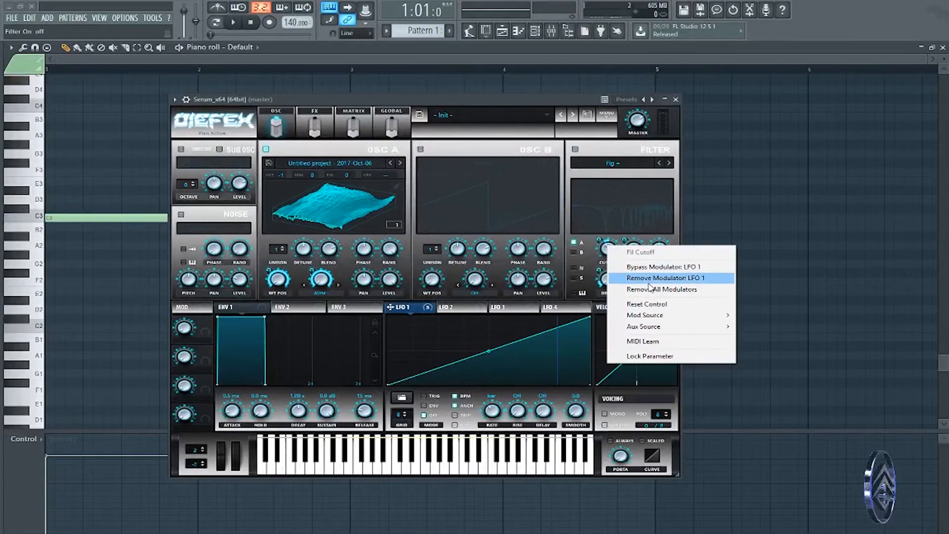
click(624, 288)
right_click(604, 273)
click(647, 321)
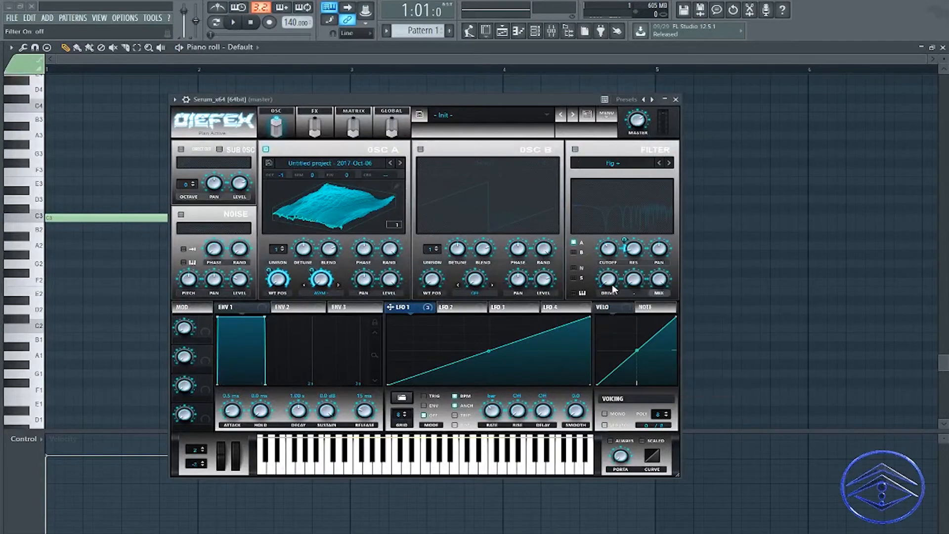
Set Oscillator A's warp mode to Off and remove the LFO 1 modulation from its WT Pos and warp amount.
drag(531, 97, 541, 98)
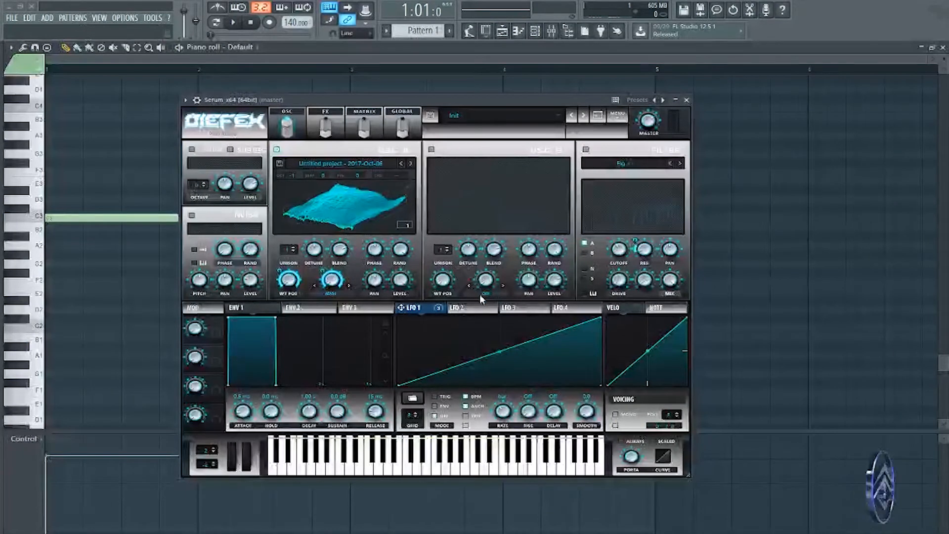
click(332, 294)
click(356, 49)
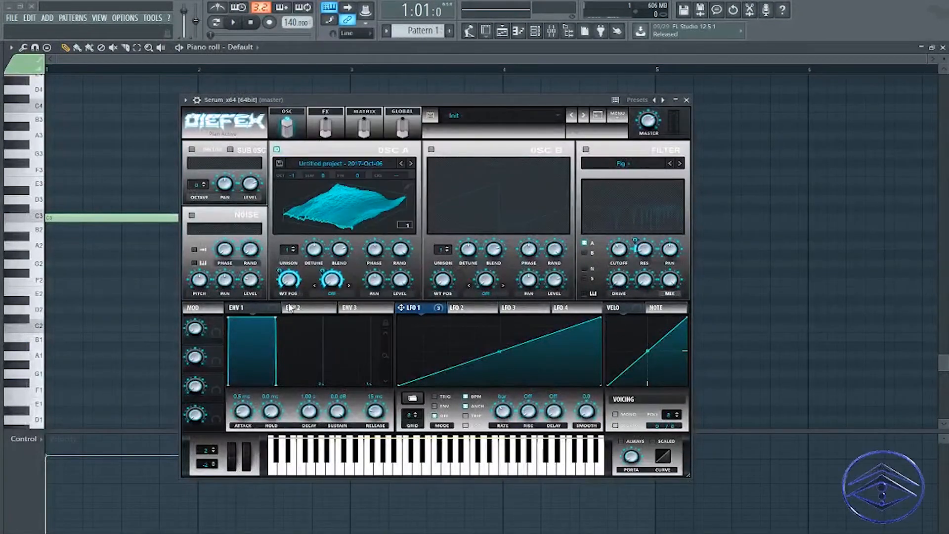
right_click(285, 274)
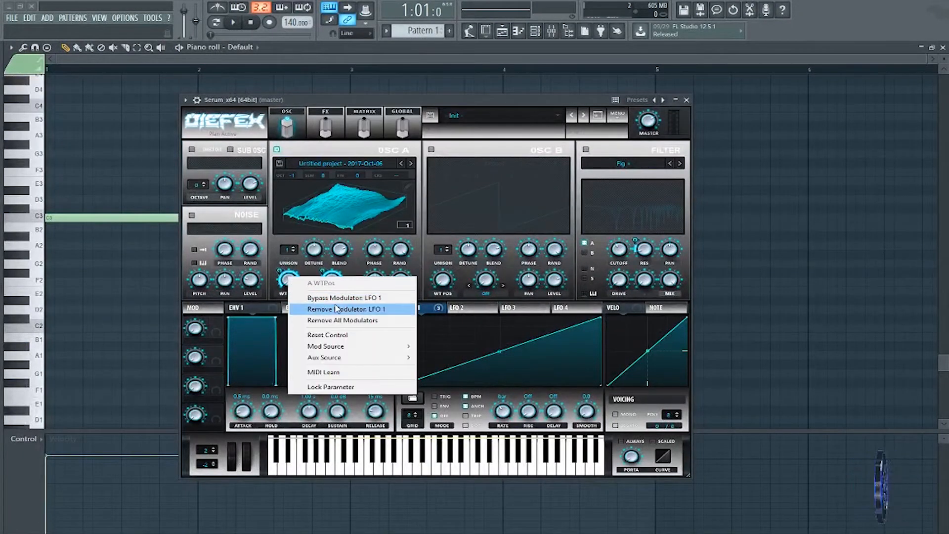
click(328, 318)
right_click(331, 278)
click(368, 322)
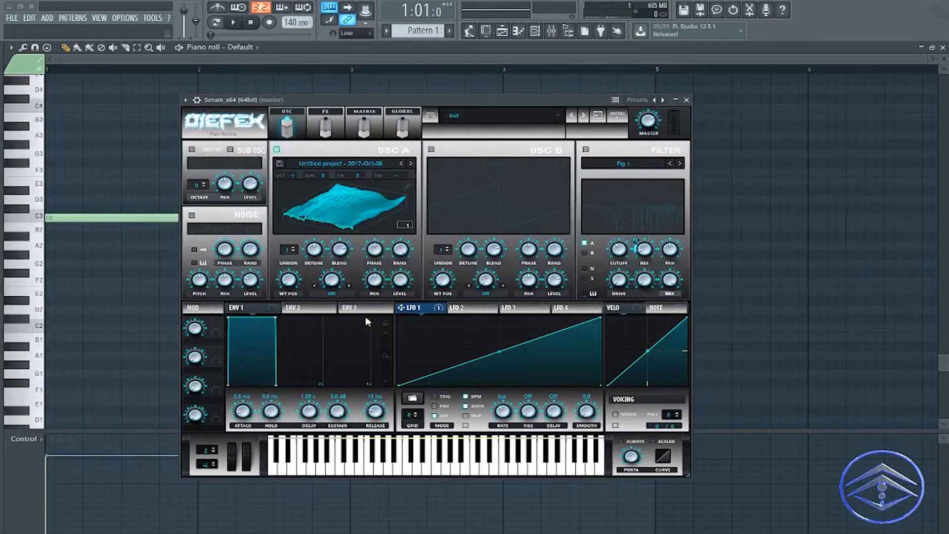
Normalize each frame of Oscillator A's resampled wavetable separately and sweep its WT Pos, setting it to 13.
click(407, 187)
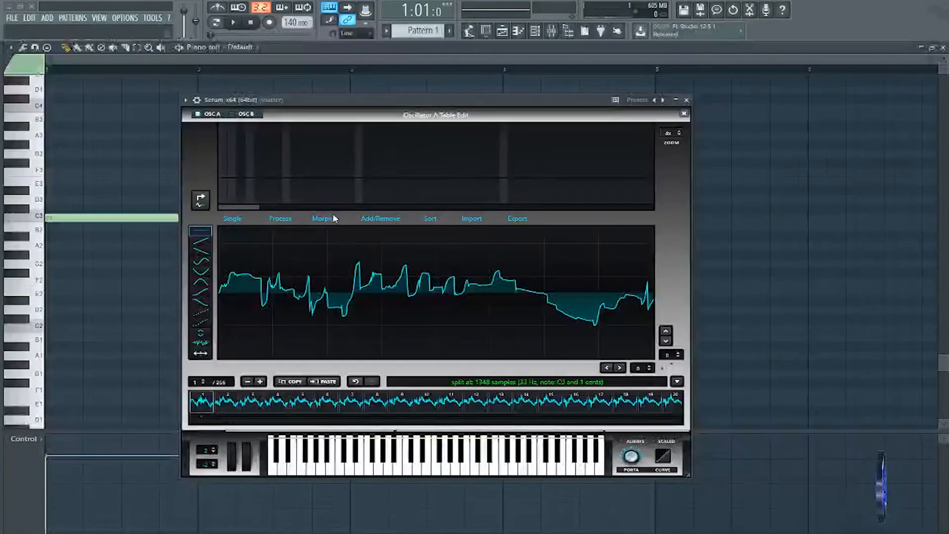
click(280, 219)
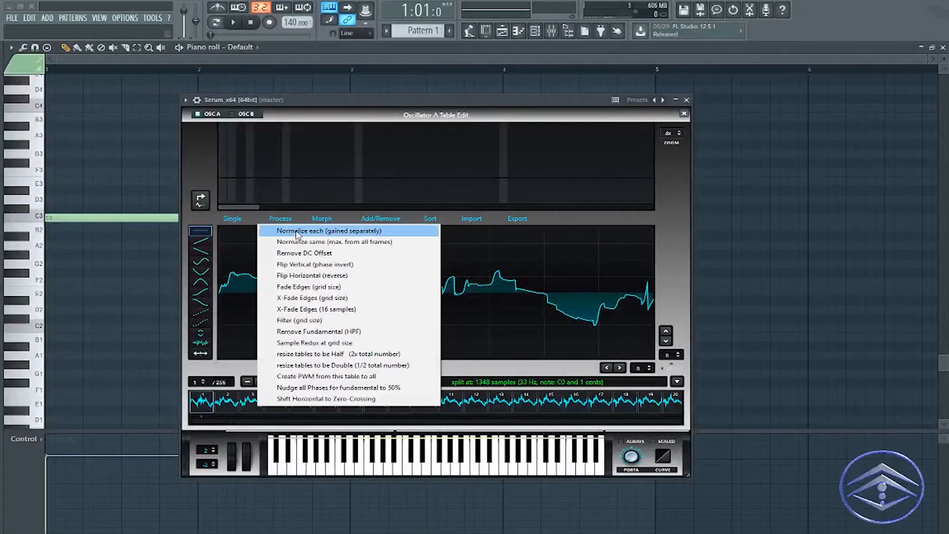
click(295, 230)
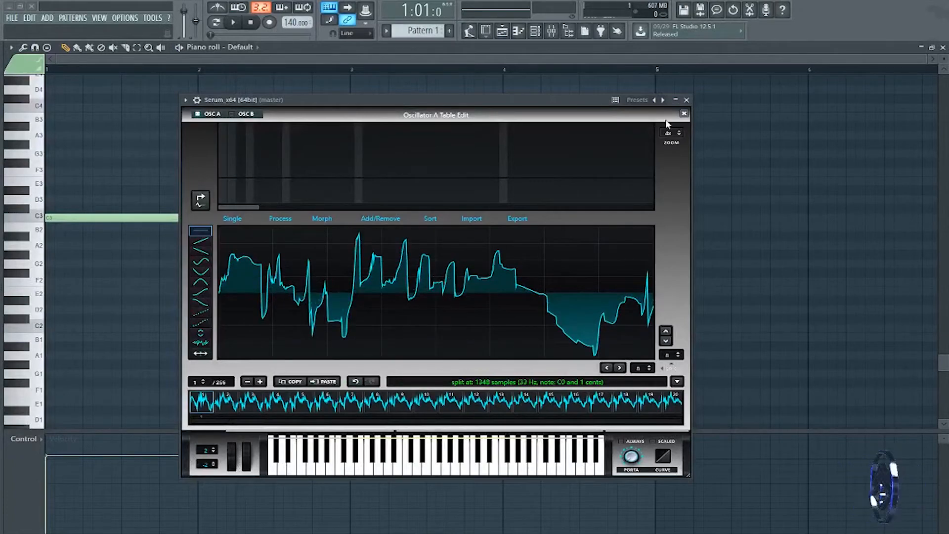
click(684, 113)
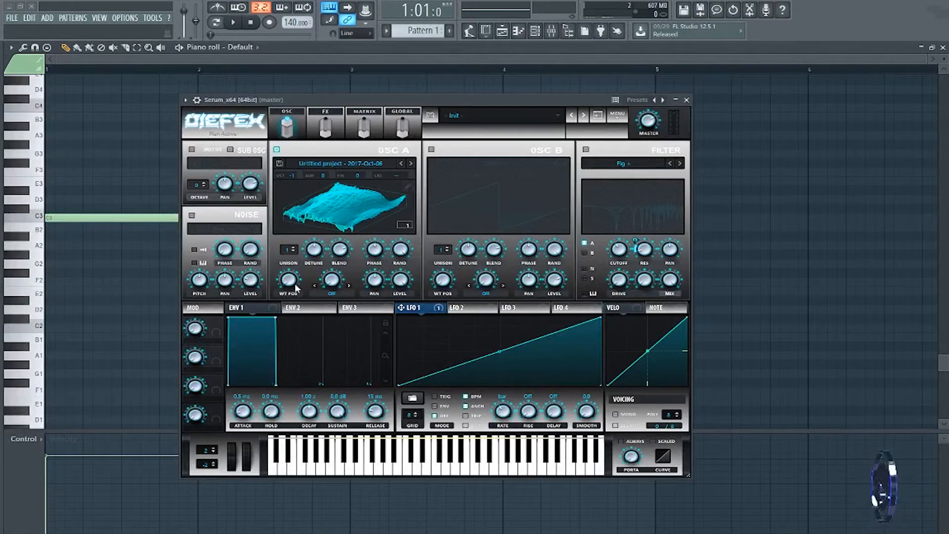
drag(295, 288, 257, 249)
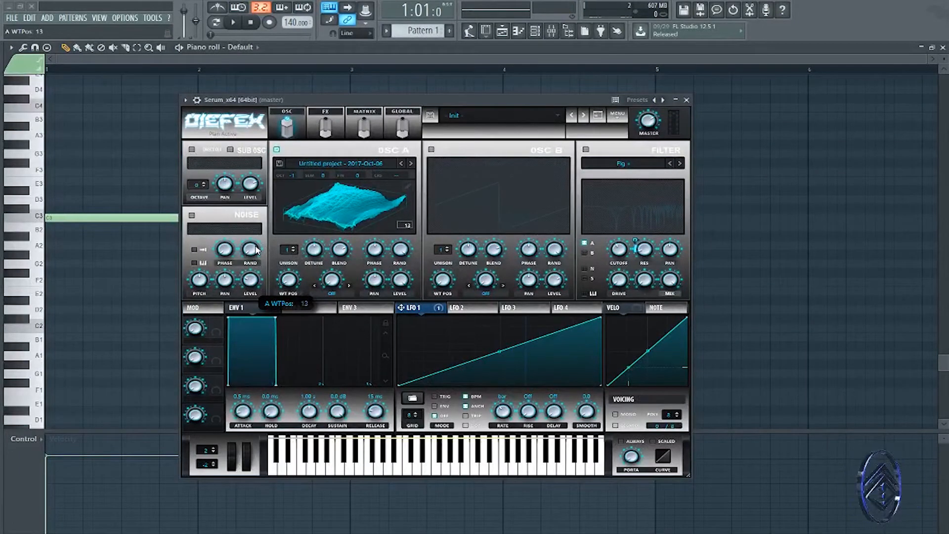
Remove the frames from the beginning through frame 9 from Oscillator A's wavetable and close the wavetable editor.
click(407, 186)
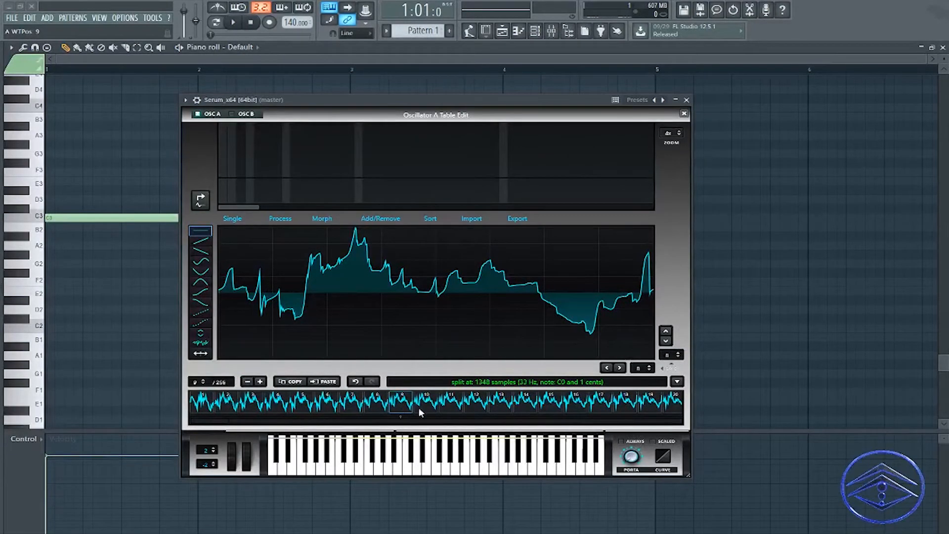
click(381, 219)
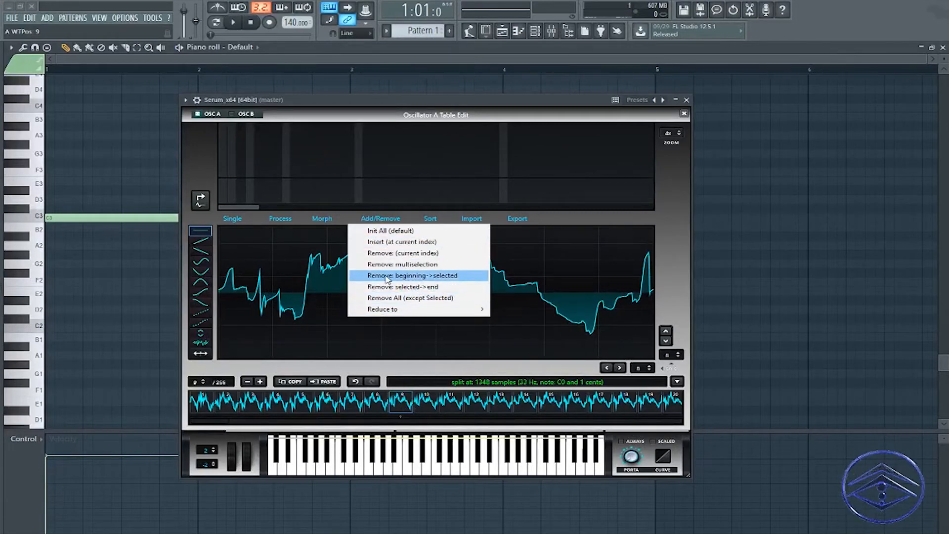
click(423, 276)
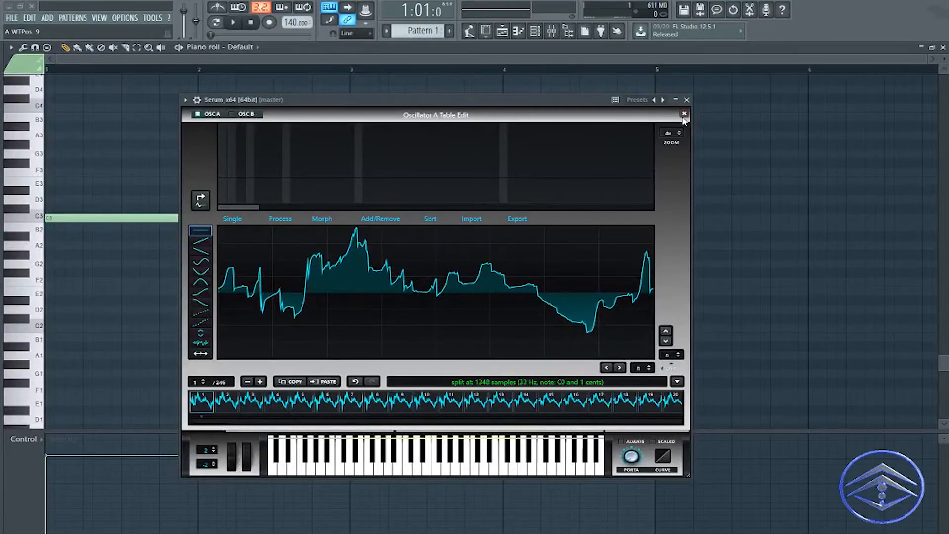
click(684, 115)
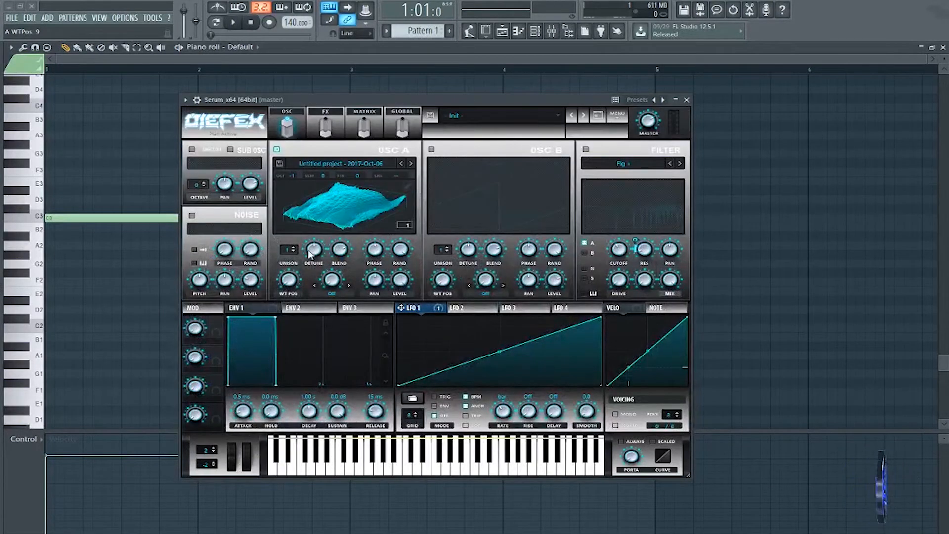
Set the filter type to MG Low 6, sweep Oscillator A's WT Pos and set it to 53.
drag(290, 282, 309, 212)
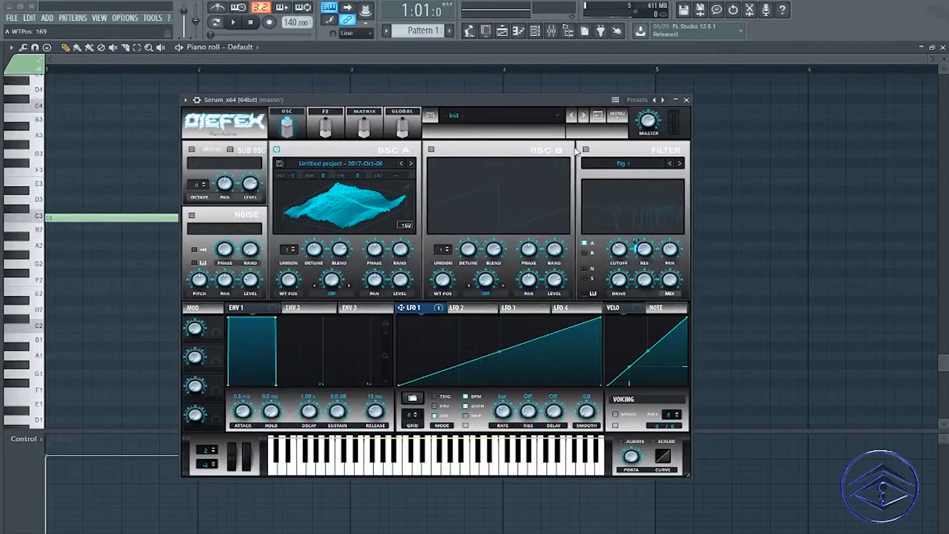
click(605, 162)
click(667, 179)
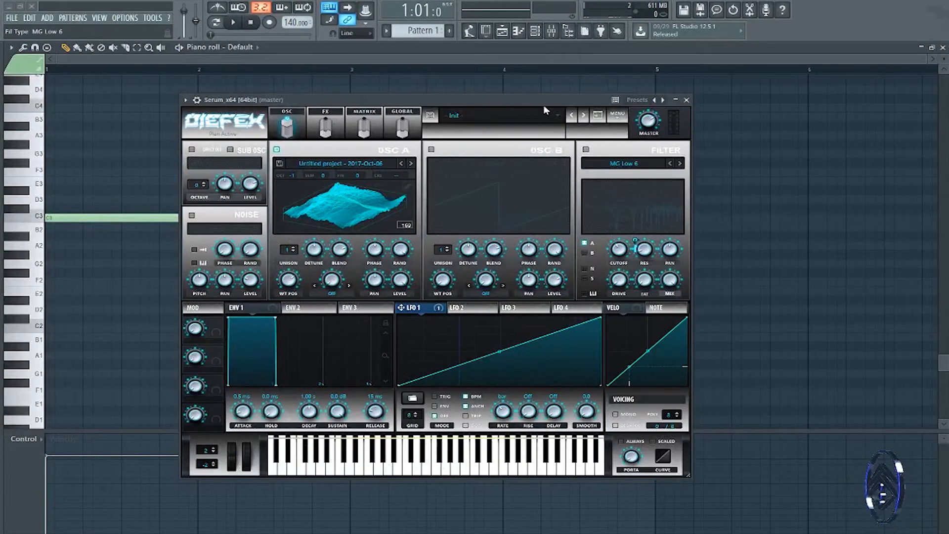
mouse_move(516, 103)
mouse_down()
mouse_move(612, 132)
mouse_move(517, 97)
mouse_up()
drag(436, 92, 420, 105)
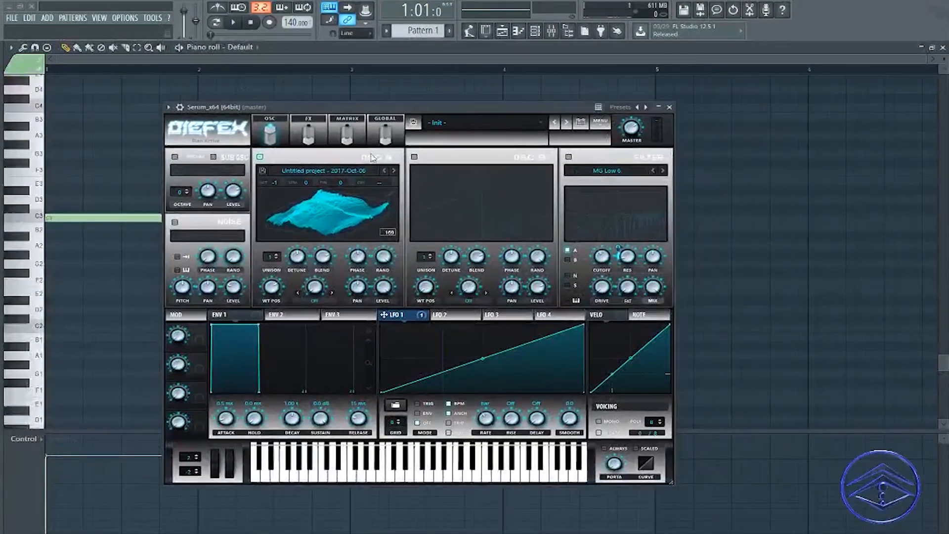
drag(282, 291, 273, 335)
drag(258, 292, 264, 320)
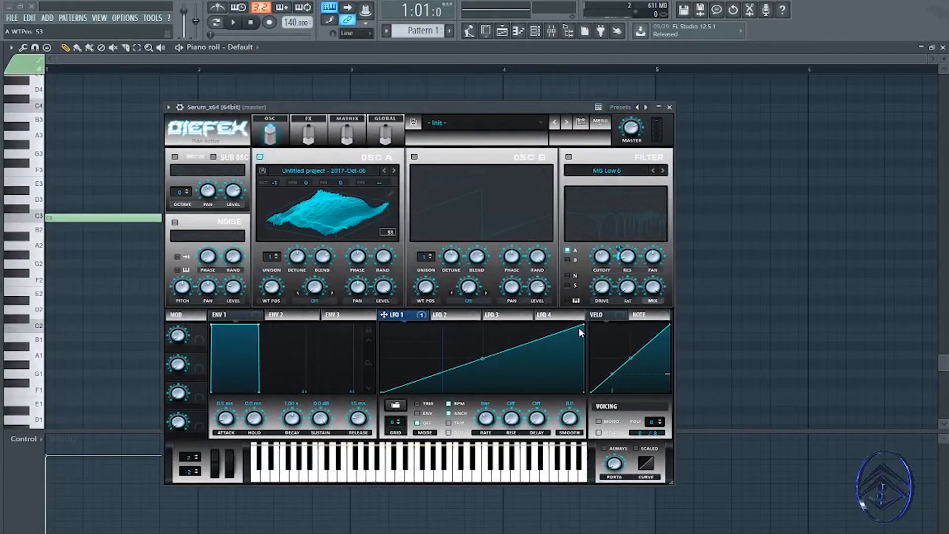
Reshape LFO 1 into a short curved rise to a peak near the start, followed by a long, slightly bowed fall to zero.
drag(583, 325, 406, 324)
drag(495, 353, 493, 356)
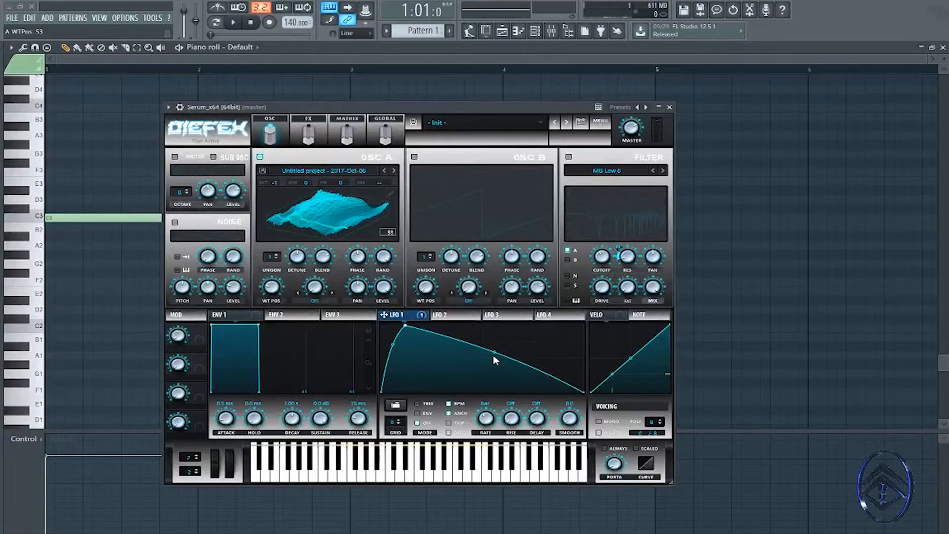
drag(407, 330, 400, 320)
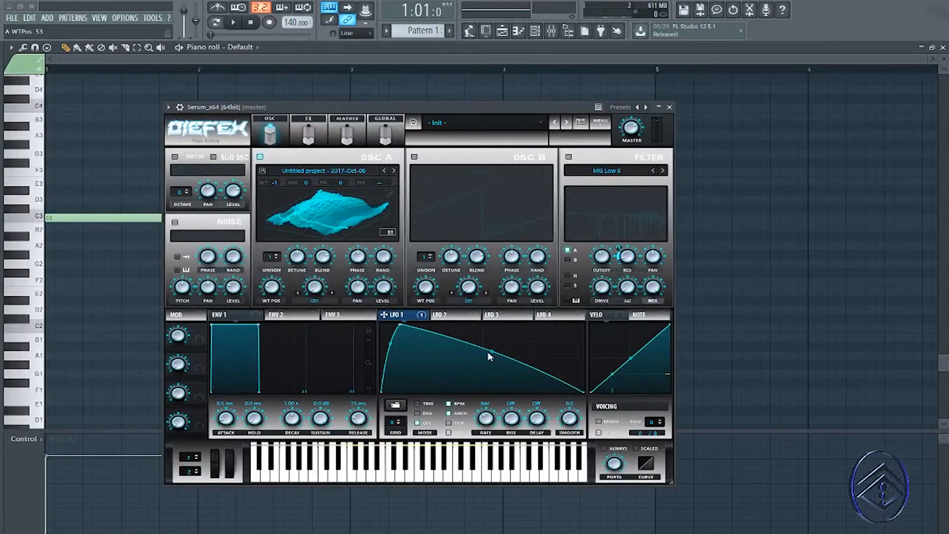
drag(488, 352, 492, 349)
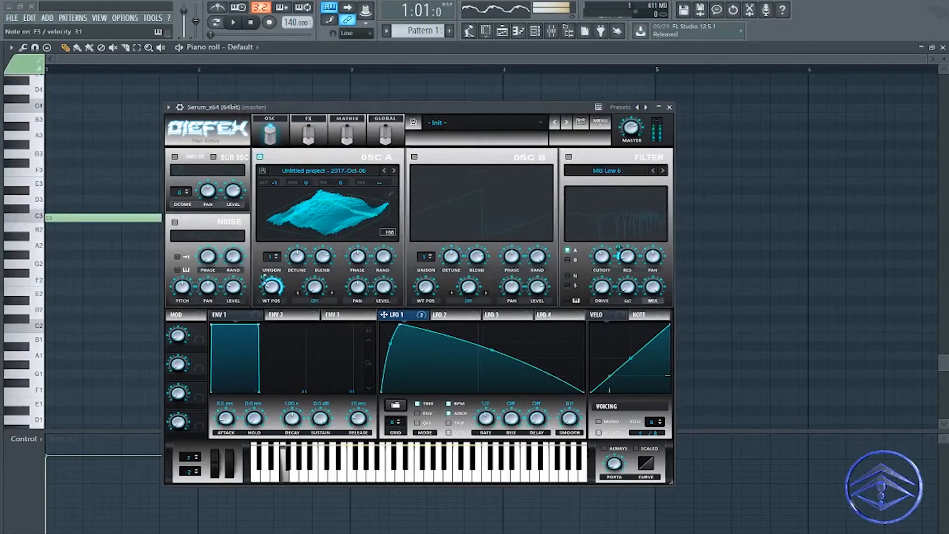
Adjust Oscillator A's WT Pos and its LFO 1 modulation depth, and lower the bend in LFO 1's falling curve.
drag(262, 278, 269, 292)
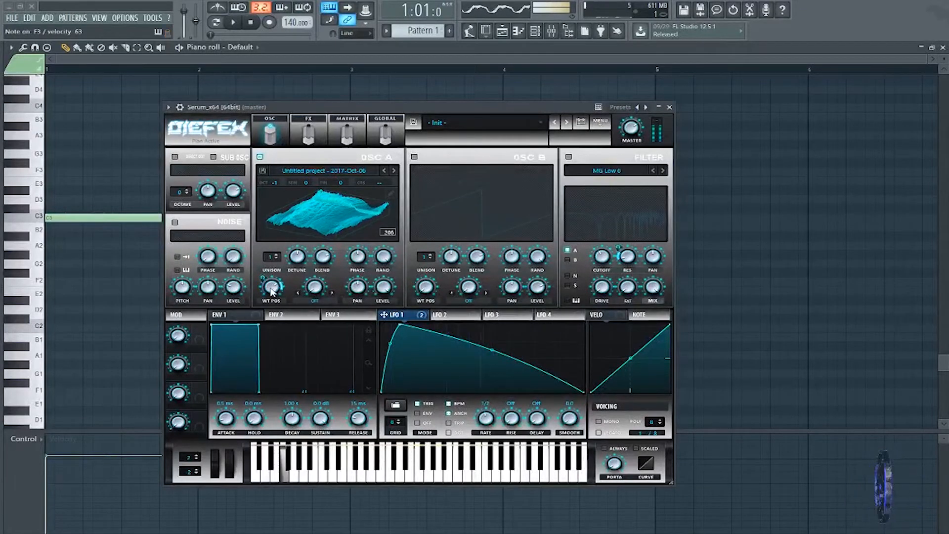
mouse_move(264, 280)
mouse_down()
mouse_move(270, 290)
mouse_move(264, 283)
mouse_up()
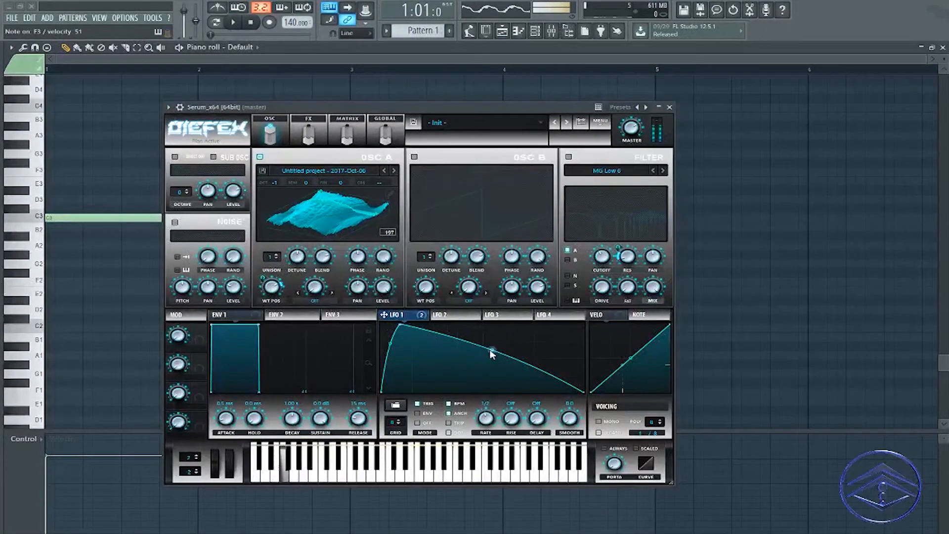
mouse_move(493, 351)
mouse_down()
mouse_move(488, 372)
mouse_move(484, 345)
mouse_move(487, 358)
mouse_up()
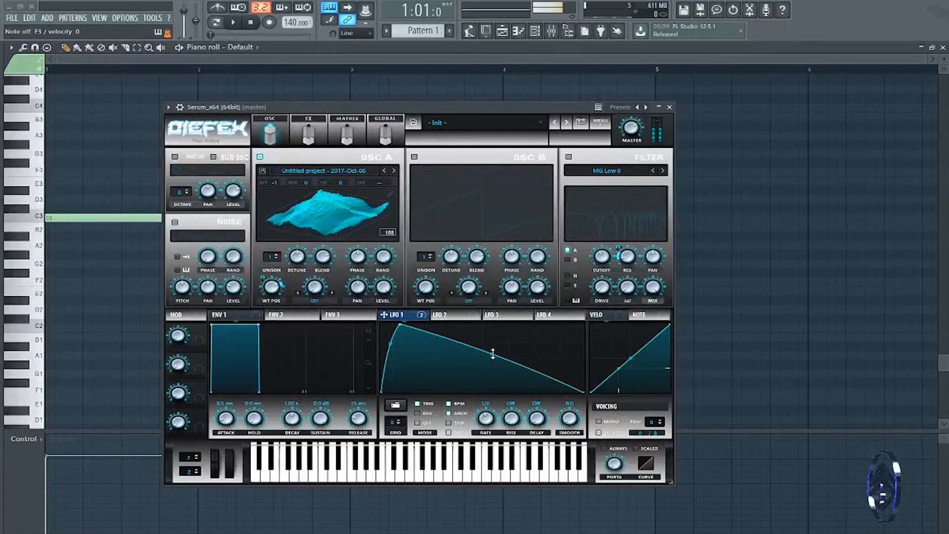
Set Oscillator A's warp mode to Mirror and modulate the warp amount with LFO 1 at a depth of about 32.
click(314, 299)
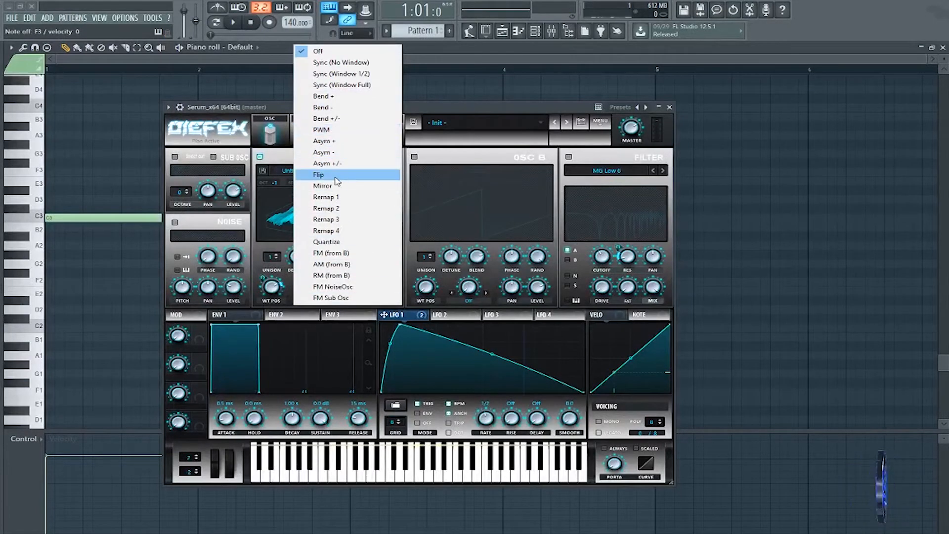
click(332, 187)
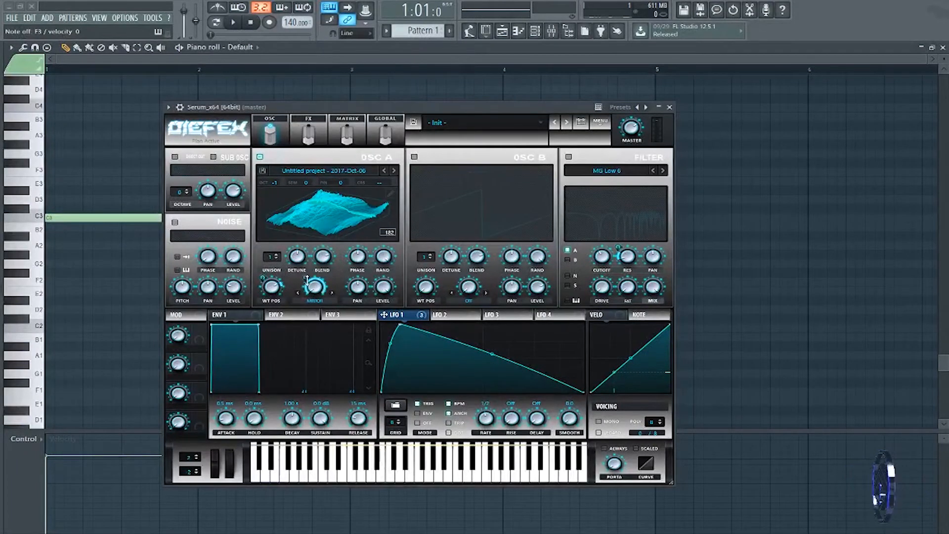
drag(307, 280, 310, 315)
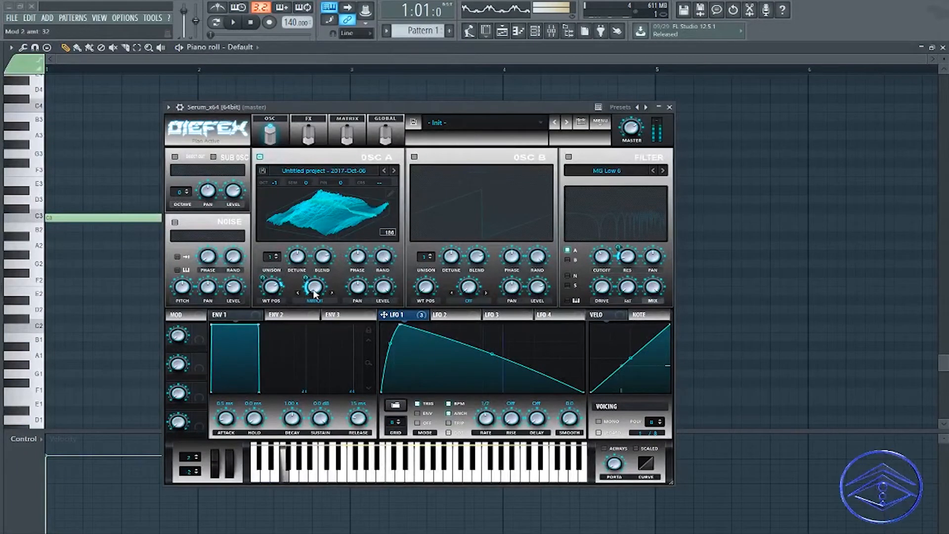
mouse_move(318, 291)
mouse_down()
mouse_move(319, 279)
mouse_move(314, 291)
mouse_up()
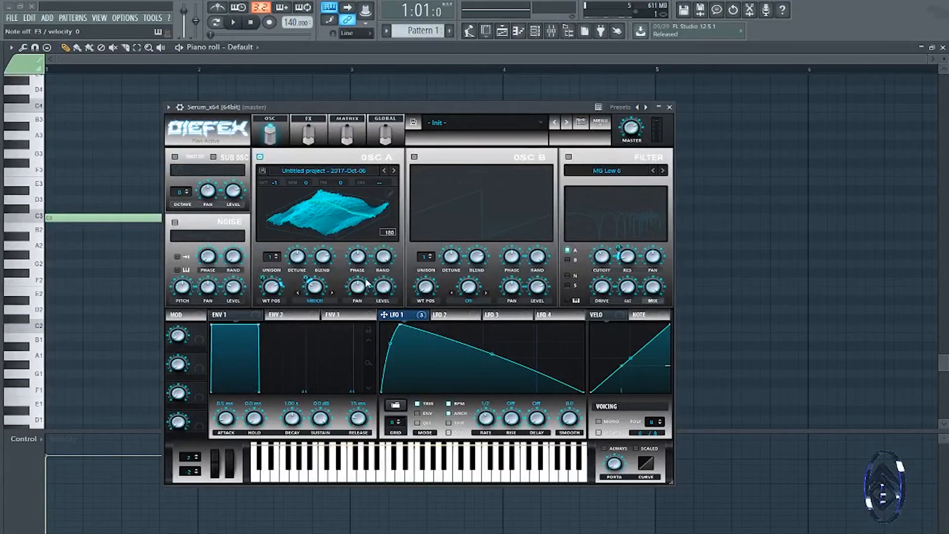
Turn on the sub oscillator with direct out, set its octave to -1 and modulate its level with LFO 1.
click(174, 158)
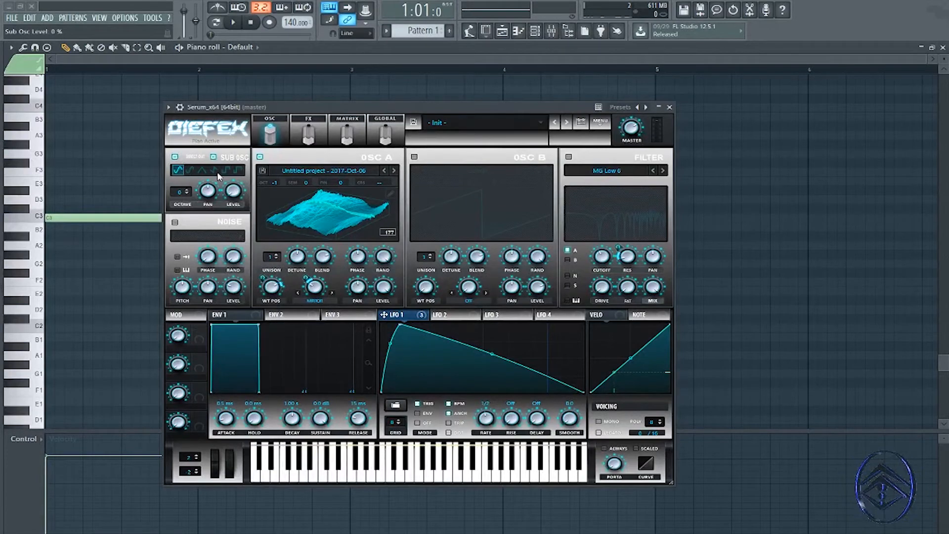
click(187, 196)
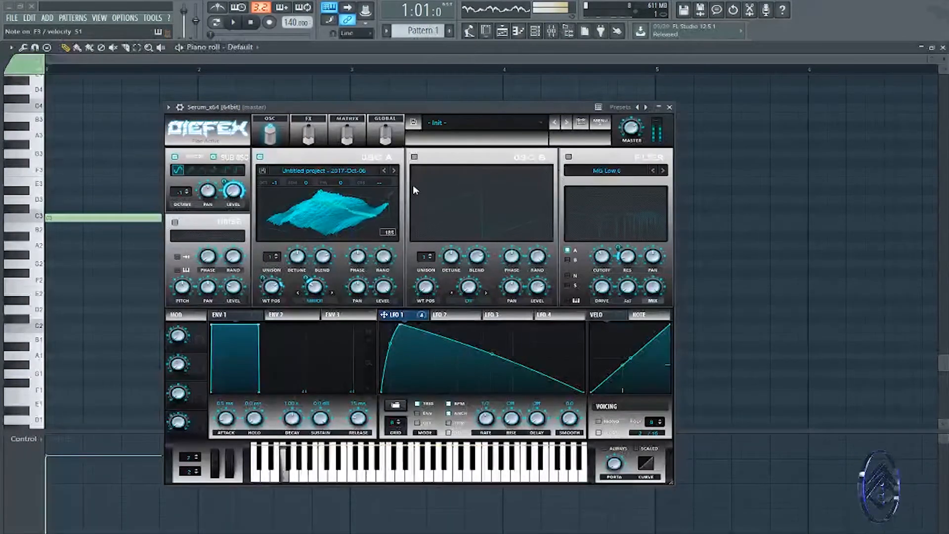
Turn on Oscillator B and load the Basic Shapes analog wavetable into it.
click(414, 157)
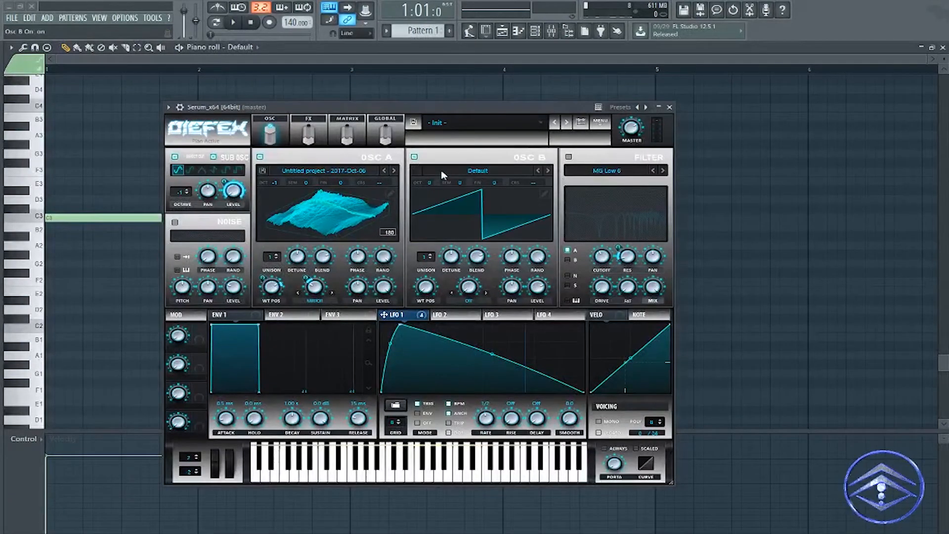
click(462, 172)
mouse_move(472, 183)
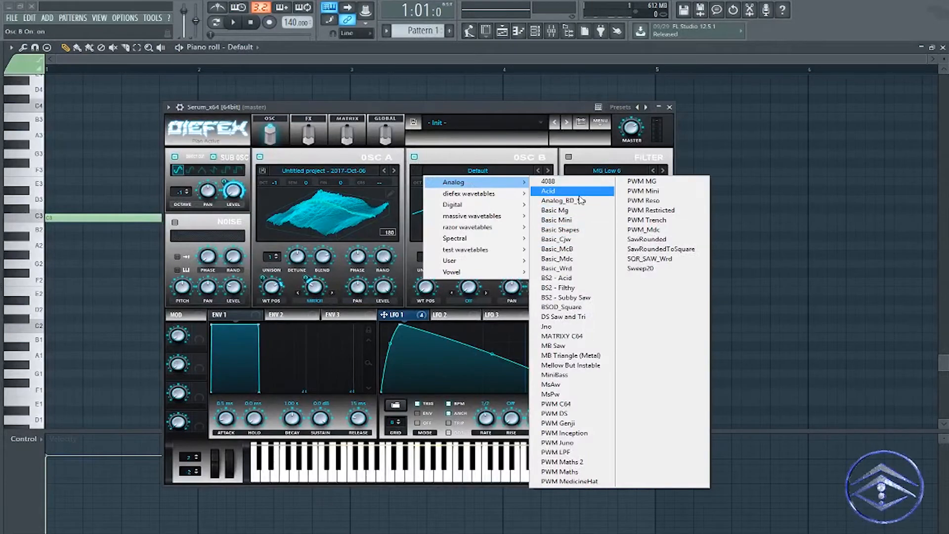
click(581, 232)
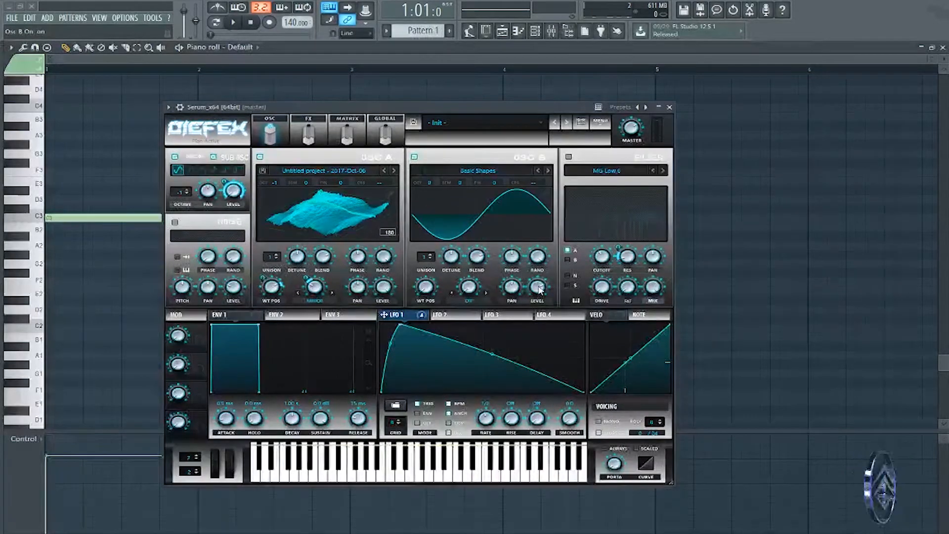
Set Oscillator B's warp mode to FM (from A) and raise its warp amount to about 50%.
click(479, 300)
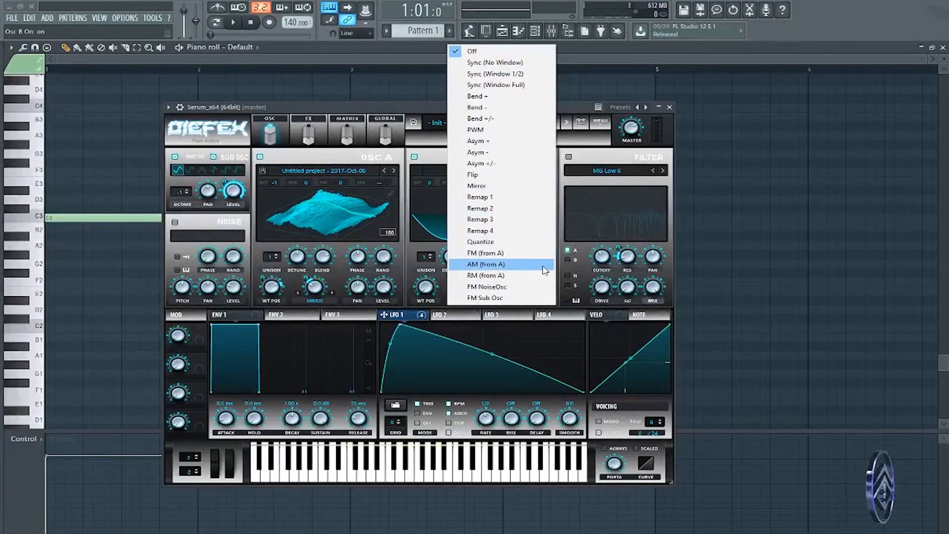
click(496, 255)
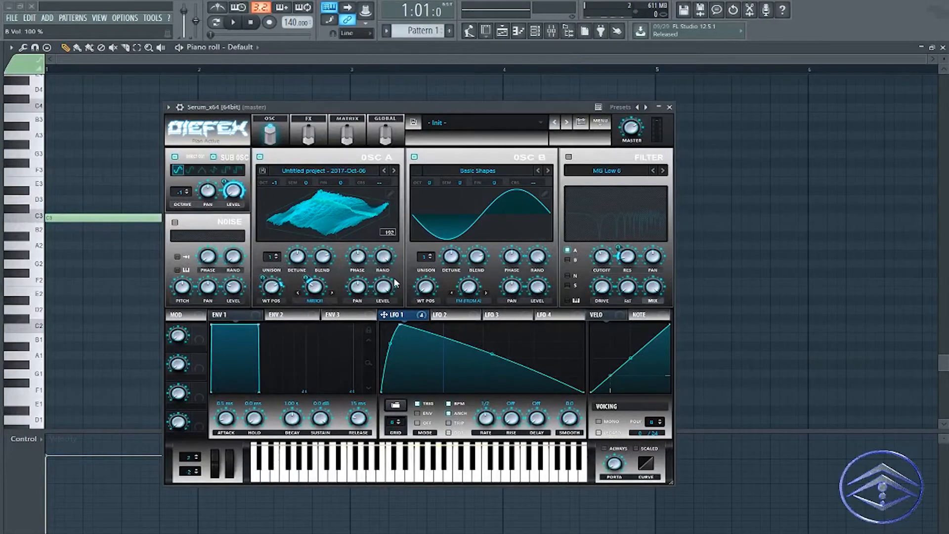
click(470, 290)
click(471, 290)
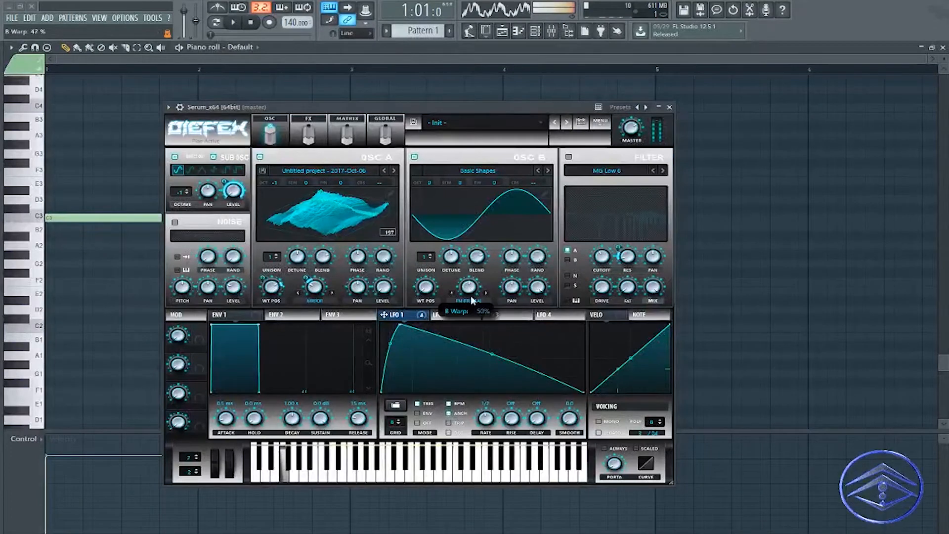
Set Oscillator B's octave to -1 and Oscillator A's octave to 0, readjusting Oscillator B's warp amount.
drag(419, 184, 421, 198)
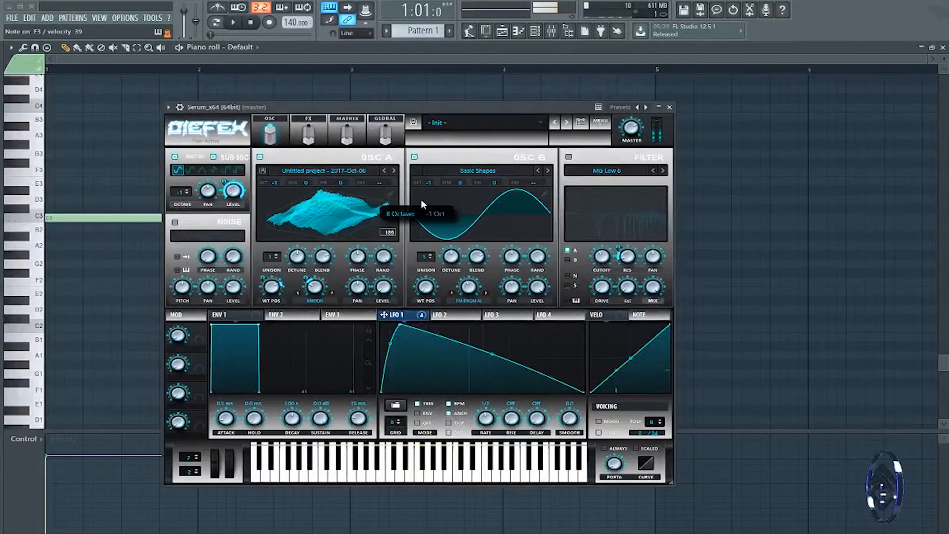
drag(269, 183, 267, 176)
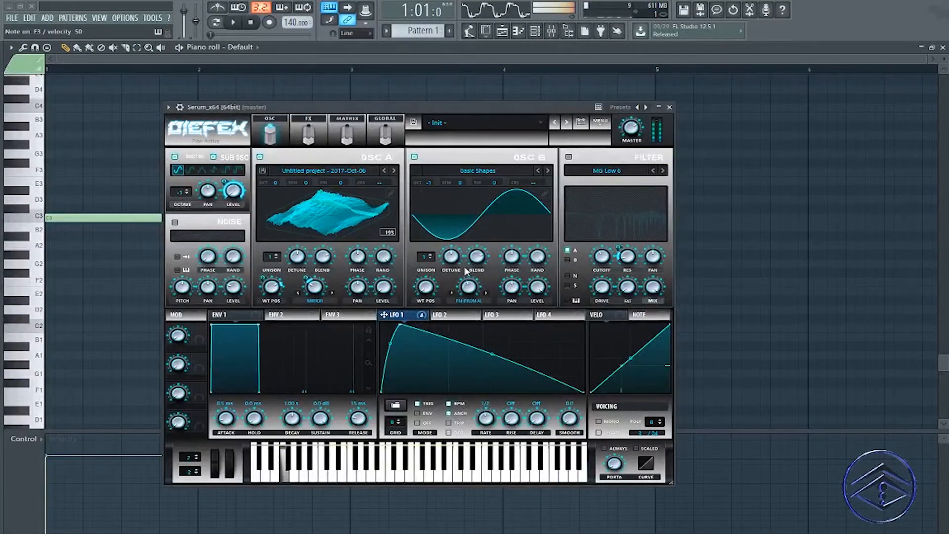
mouse_move(469, 289)
mouse_down()
mouse_move(474, 305)
mouse_move(469, 289)
mouse_up()
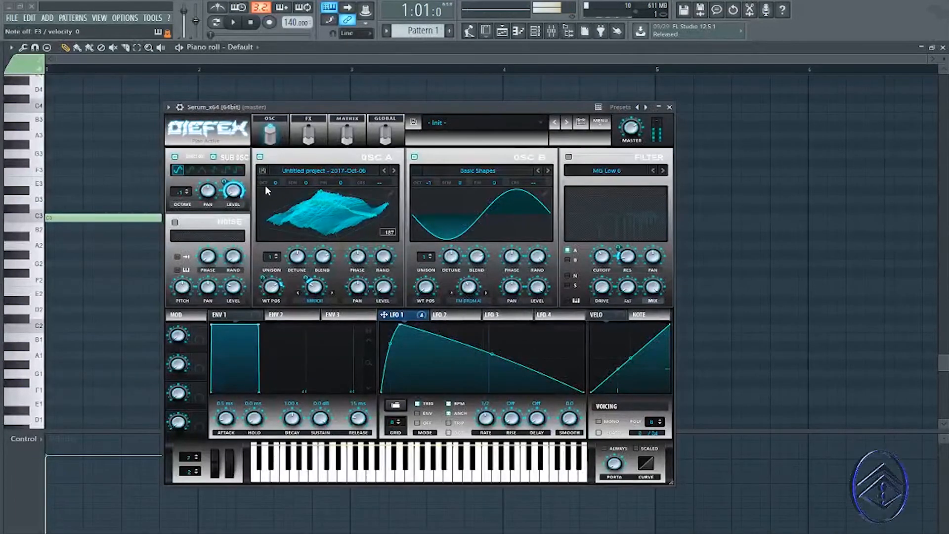
drag(264, 183, 265, 176)
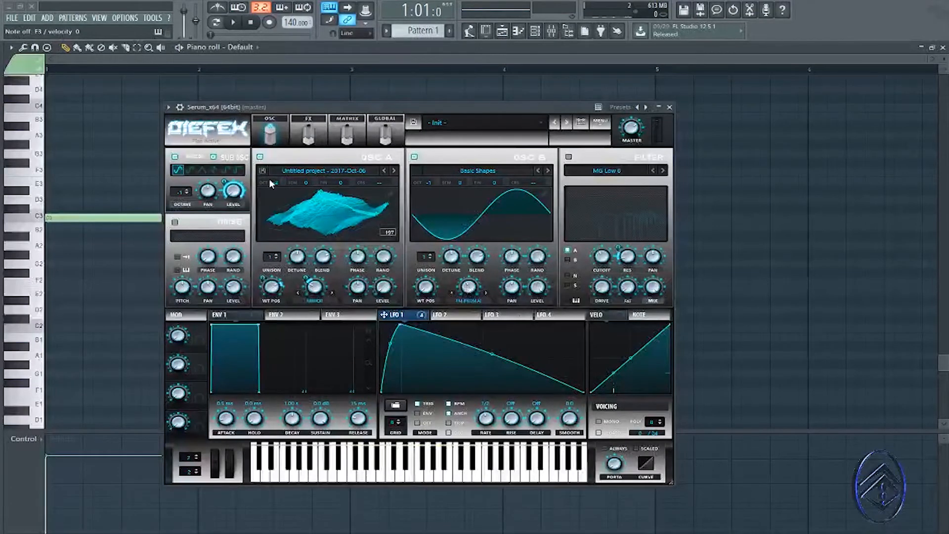
drag(271, 182, 268, 195)
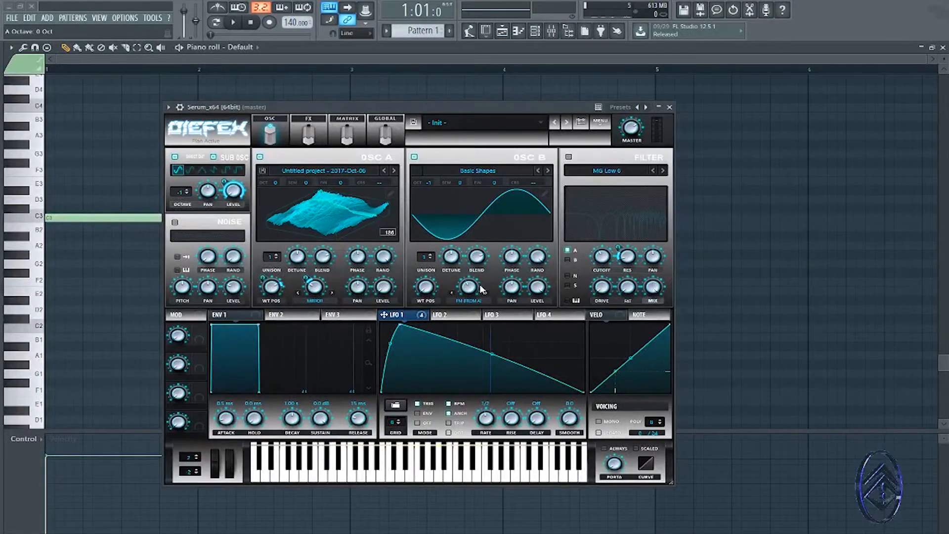
Reselect FM (from A) as Oscillator B's warp mode.
click(469, 301)
click(475, 246)
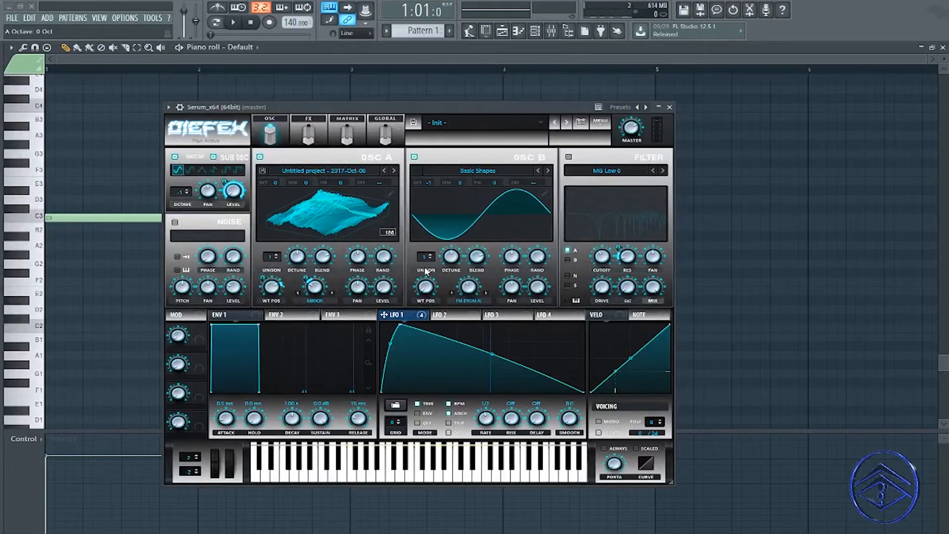
click(481, 297)
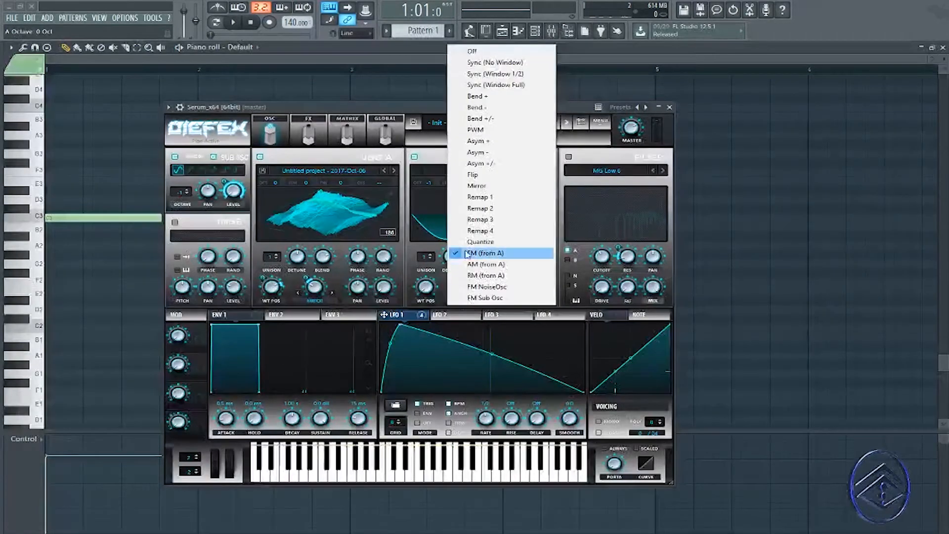
click(475, 252)
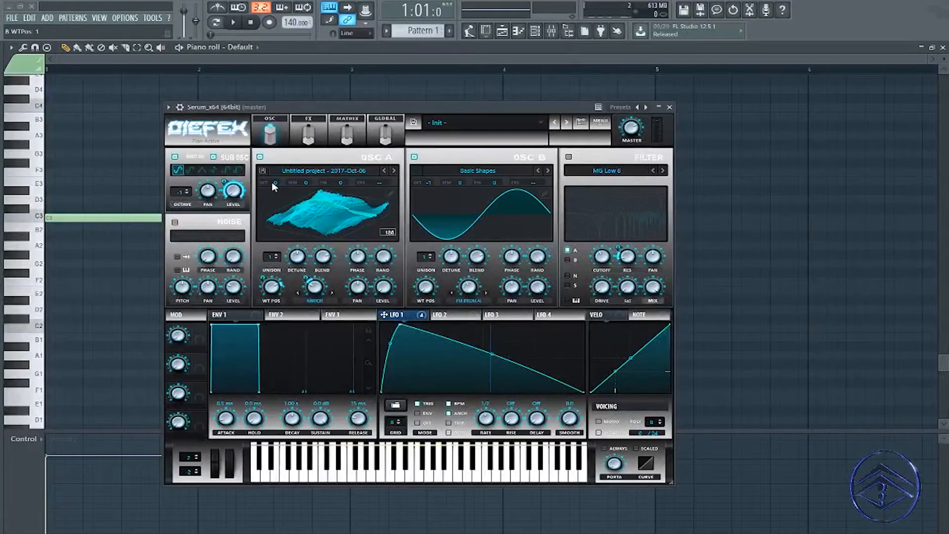
Set Oscillator A's octave to -1 and adjust its level.
drag(274, 185, 275, 194)
drag(383, 289, 382, 266)
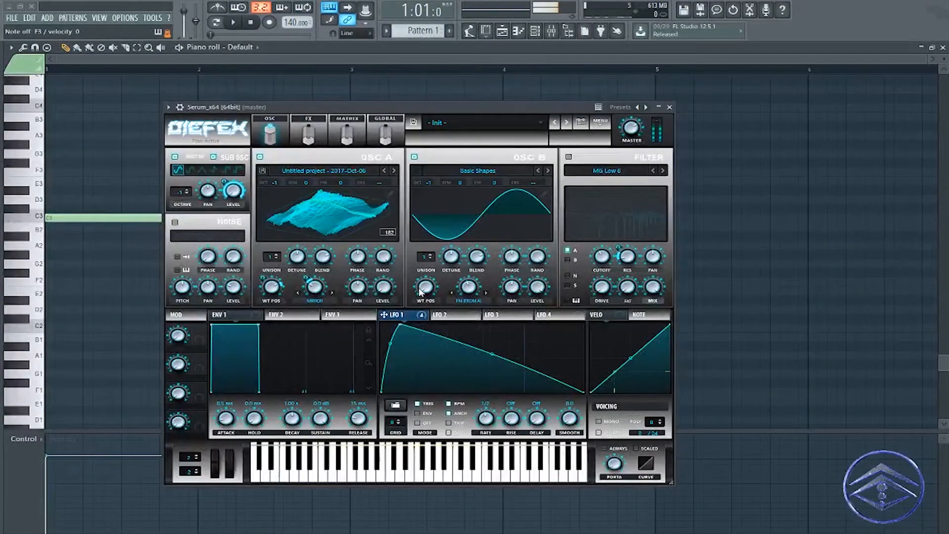
Apply LFO 1 modulation to Oscillator B's FM (from A) warp amount.
drag(426, 287, 466, 297)
click(468, 290)
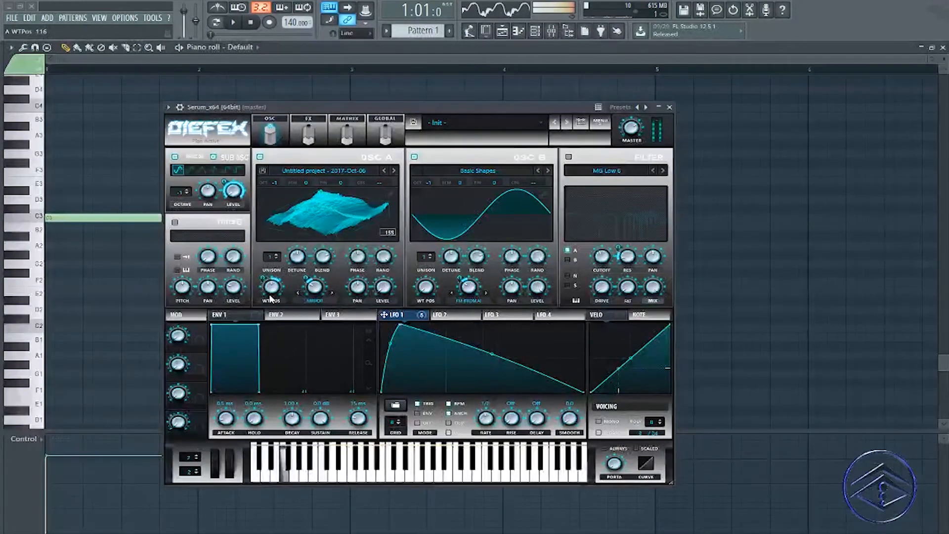
Turn on the filter and set its type to L/B/H 12 from the Multi category.
click(568, 157)
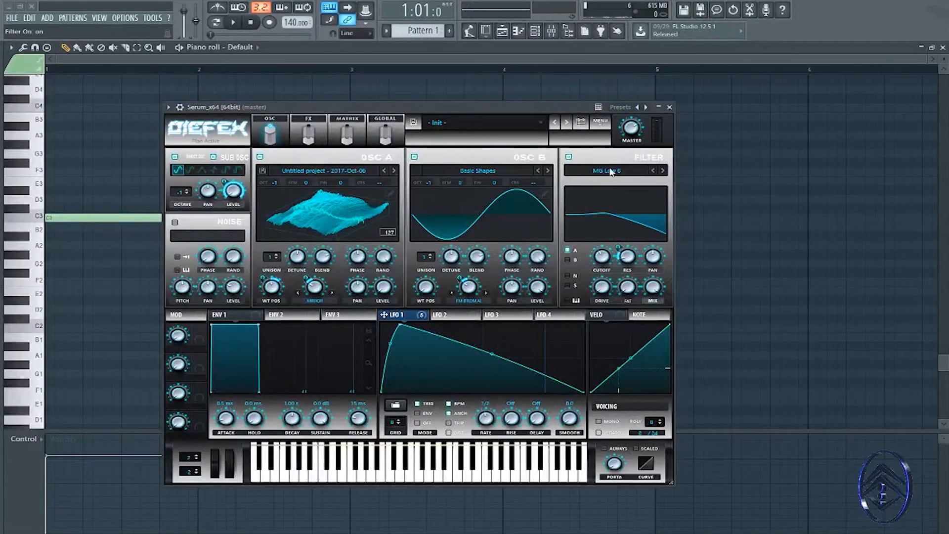
click(593, 171)
mouse_move(609, 196)
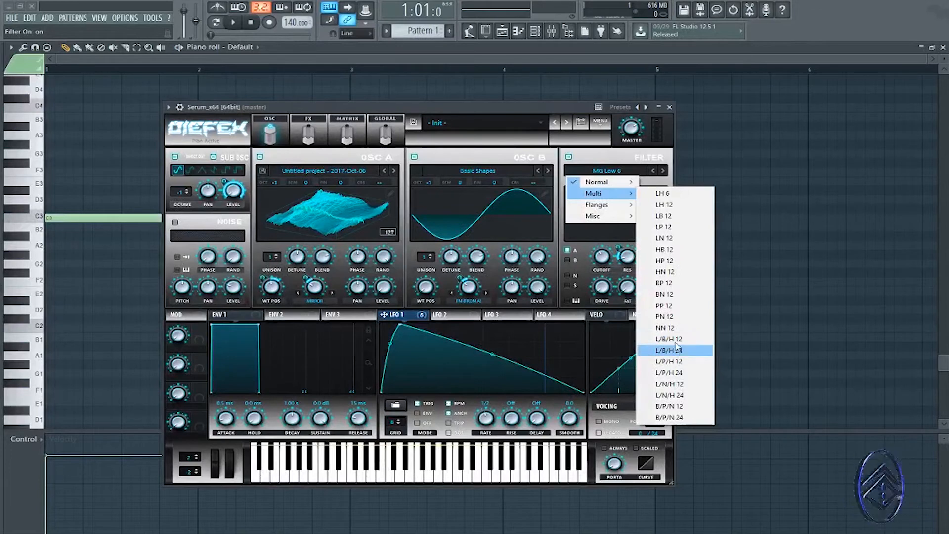
click(678, 340)
Route Oscillator B through the filter and set its cutoff, with an LFO 1 resonance modulation amount of 14.
drag(602, 259, 602, 281)
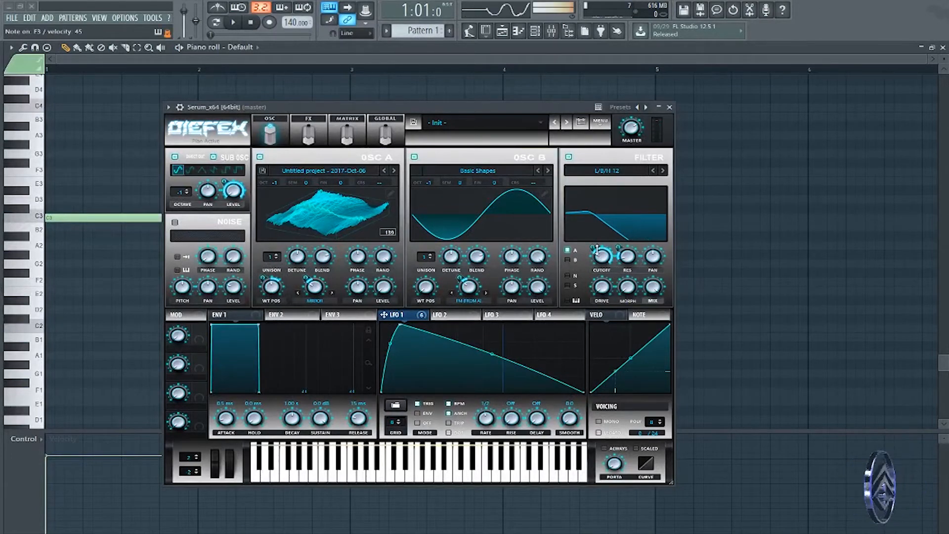
click(568, 260)
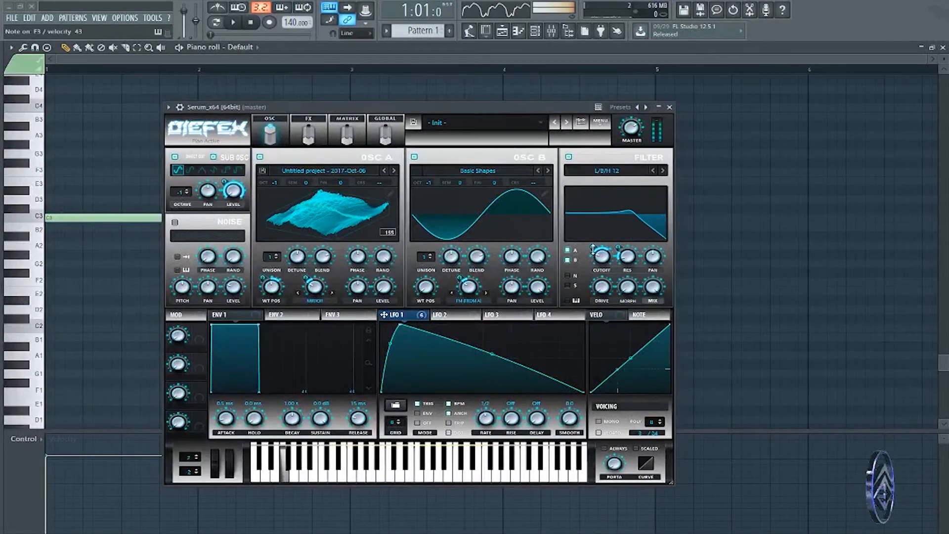
drag(627, 256, 628, 247)
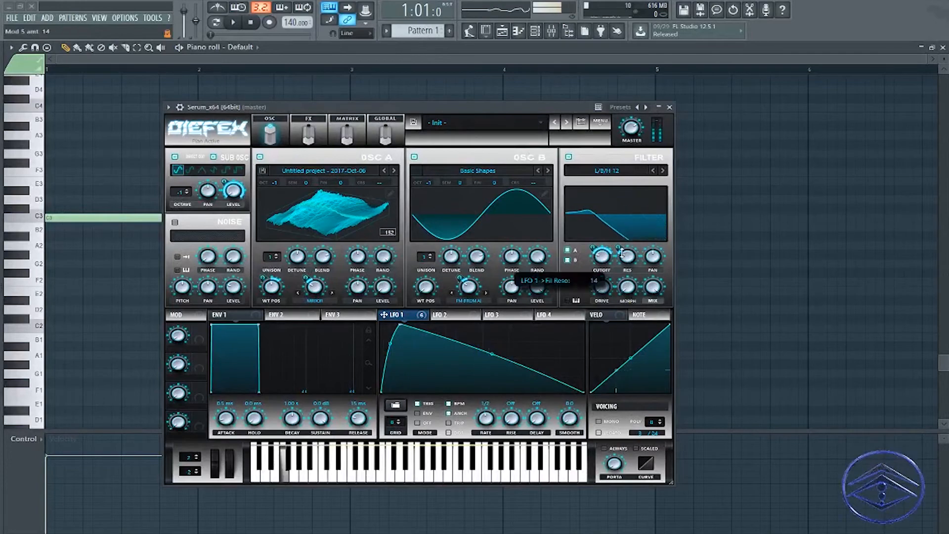
Modulate the filter's morph with LFO 1 and adjust the morph setting.
drag(631, 289, 633, 234)
drag(419, 317, 626, 292)
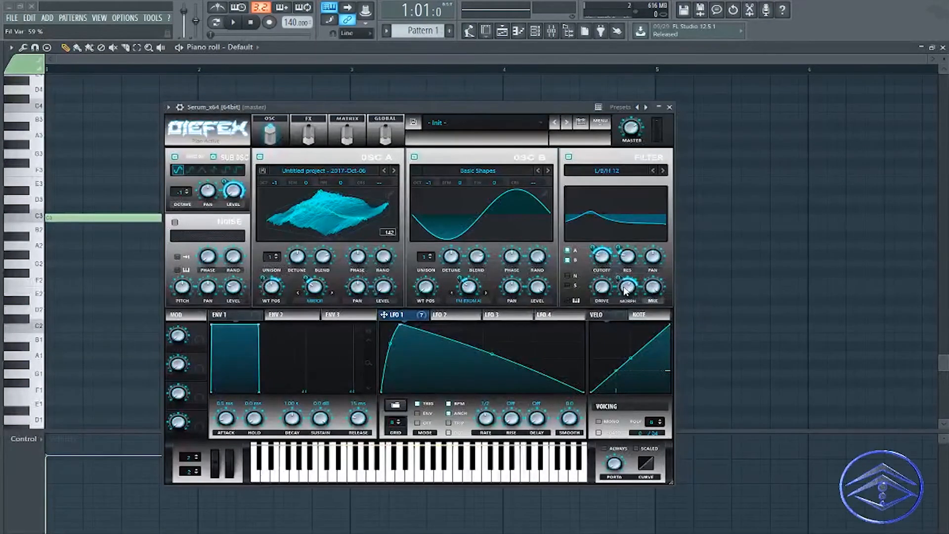
drag(625, 291, 595, 252)
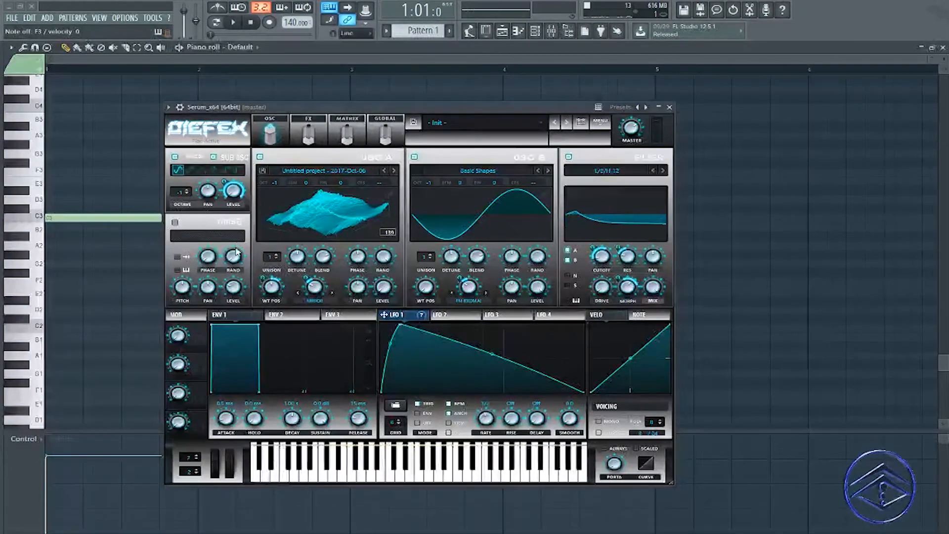
Turn on the noise oscillator and load the ARP white sample from the Analog category.
click(174, 223)
click(211, 236)
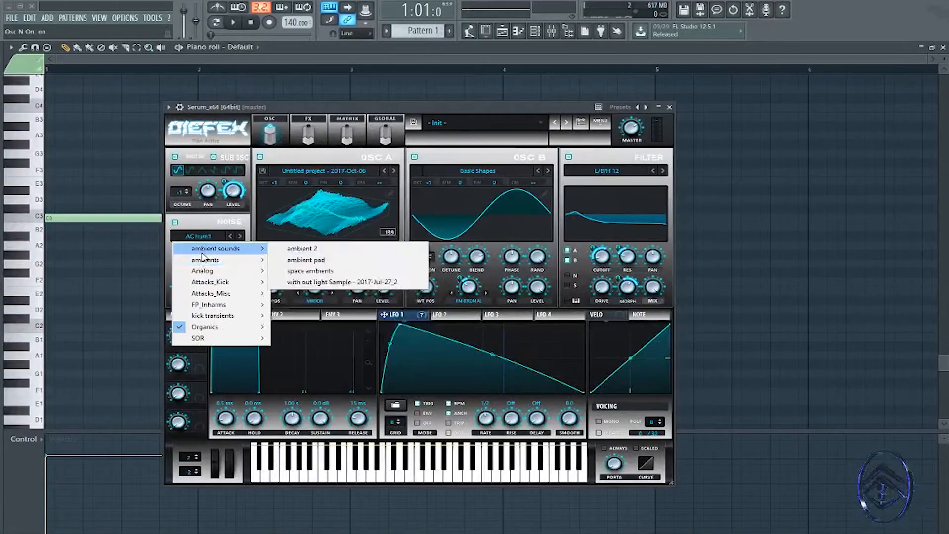
mouse_move(213, 275)
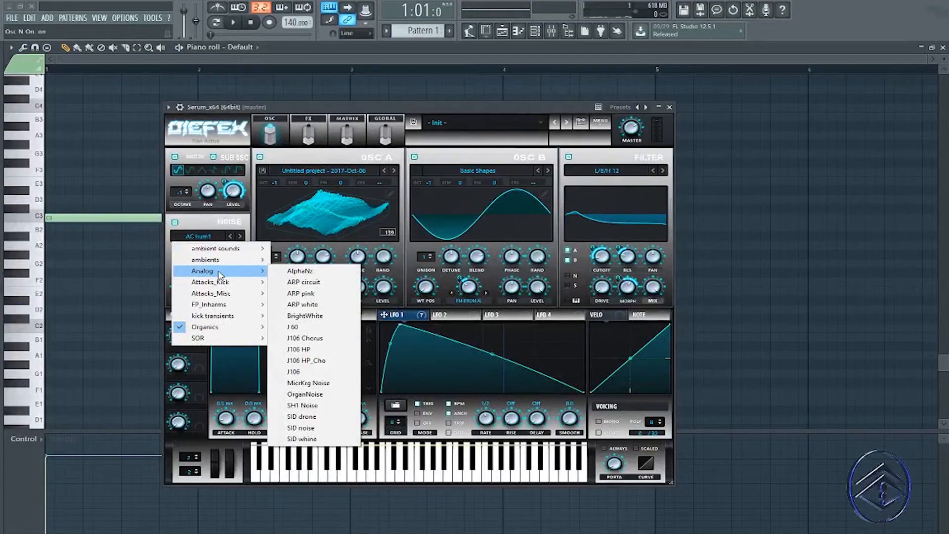
click(310, 304)
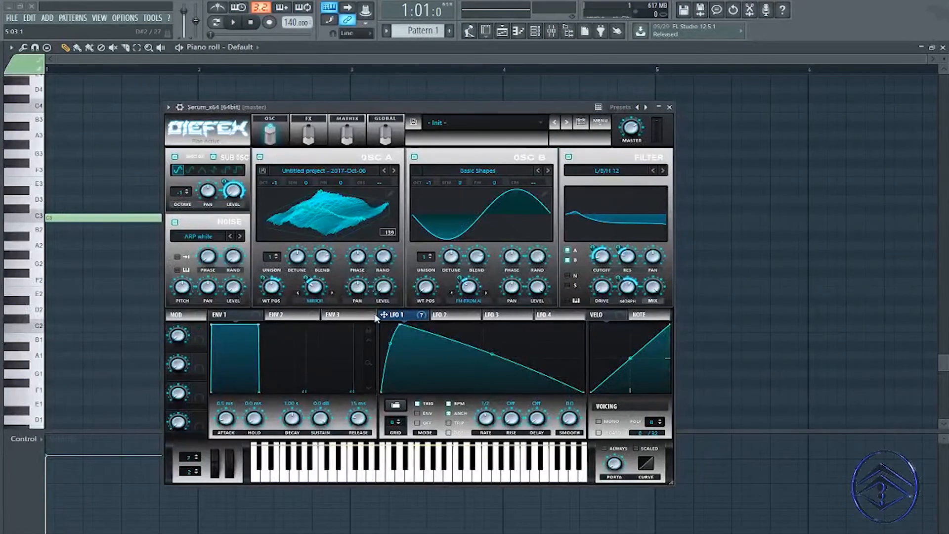
Modulate the noise level with LFO 1 at an amount of 39 and route the noise through the filter.
drag(233, 292, 233, 290)
drag(223, 280, 228, 310)
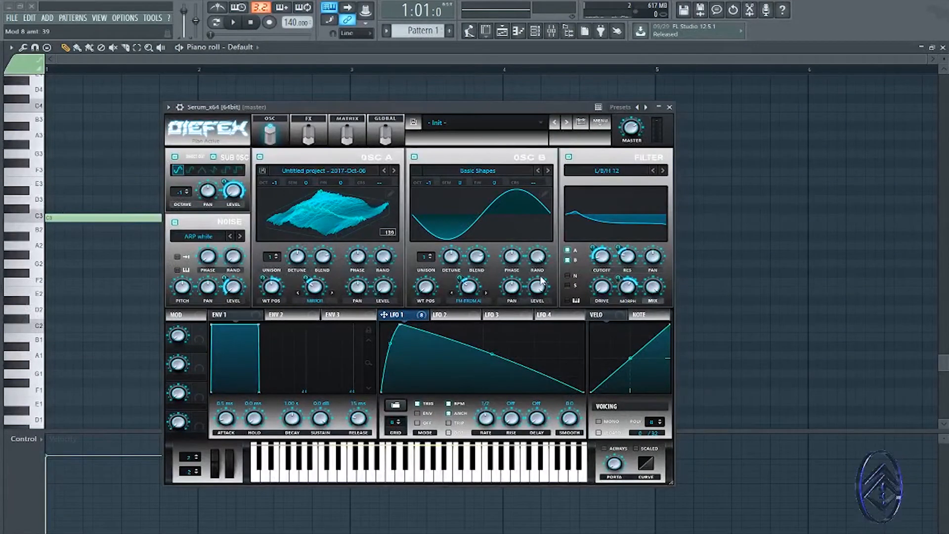
click(566, 276)
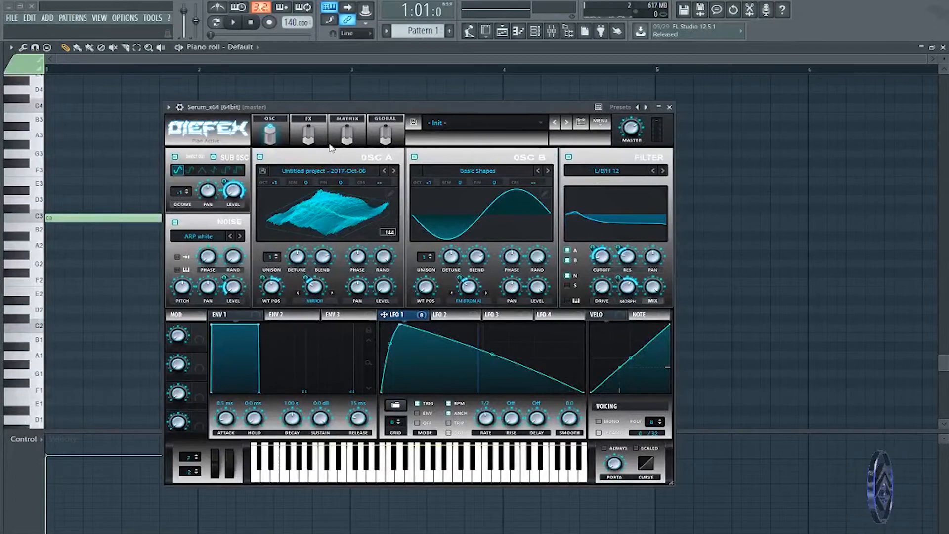
Enable the Hyper/Dimension effect with reduced Hyper mix and a Dimension size of 18%, adjusting the Dimension mix.
drag(317, 110, 314, 100)
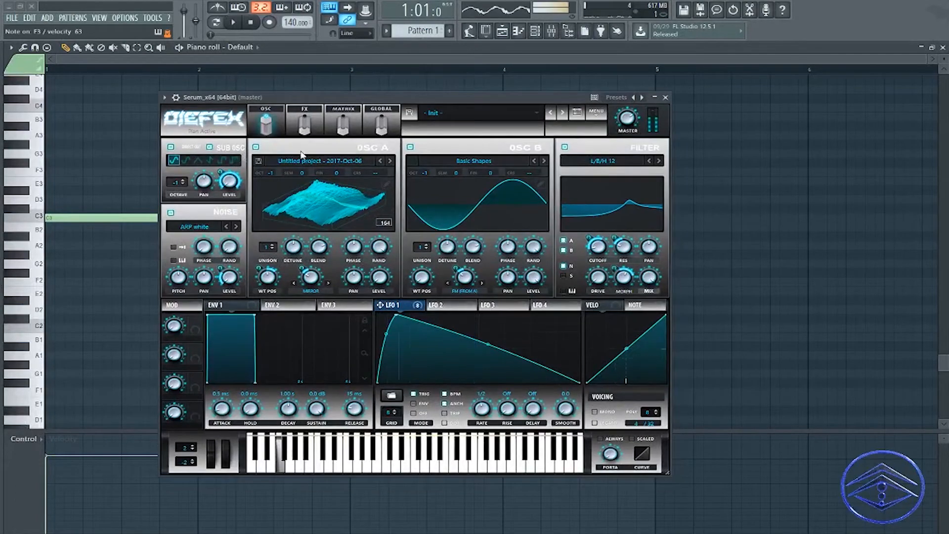
click(299, 117)
click(174, 148)
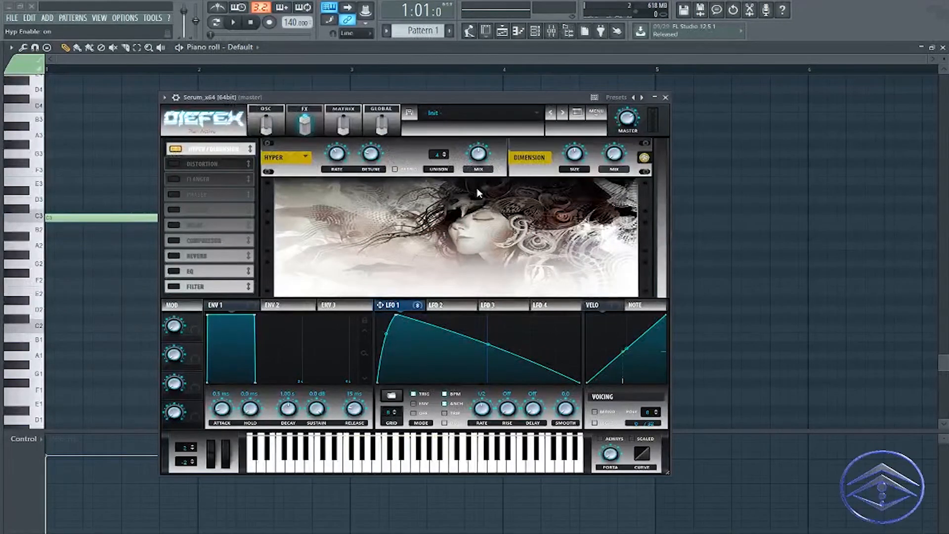
drag(482, 152, 476, 249)
drag(614, 153, 614, 120)
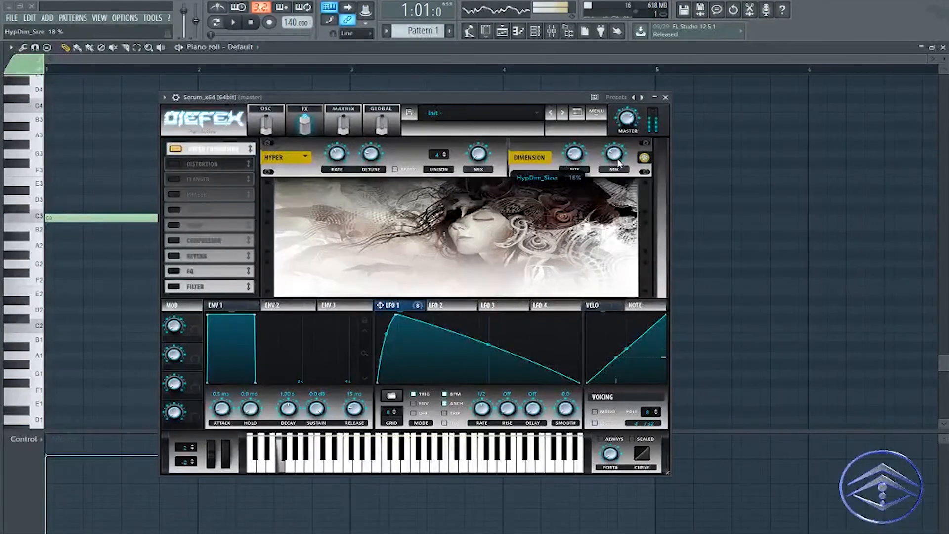
Enable the Distortion effect with HardClip, a drive of 30% and a mix of 70%.
click(175, 164)
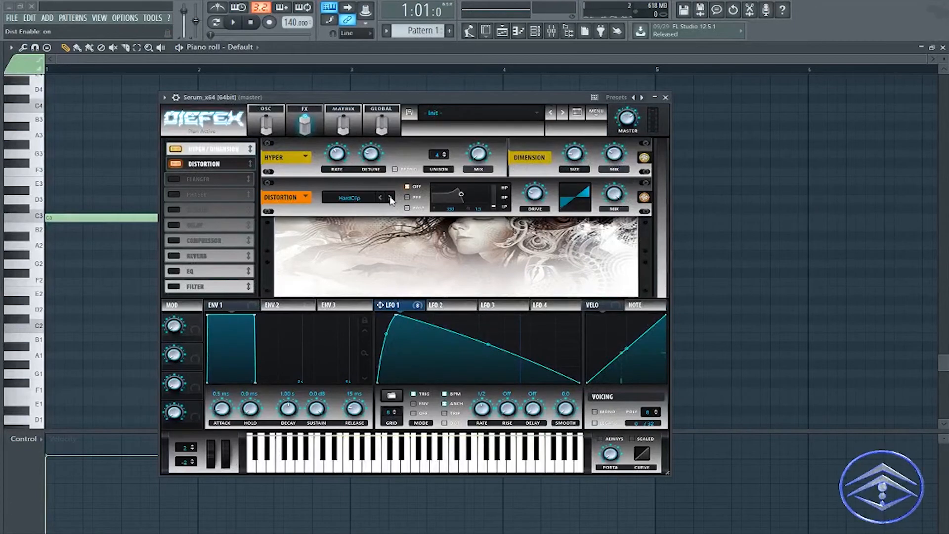
drag(535, 198, 535, 198)
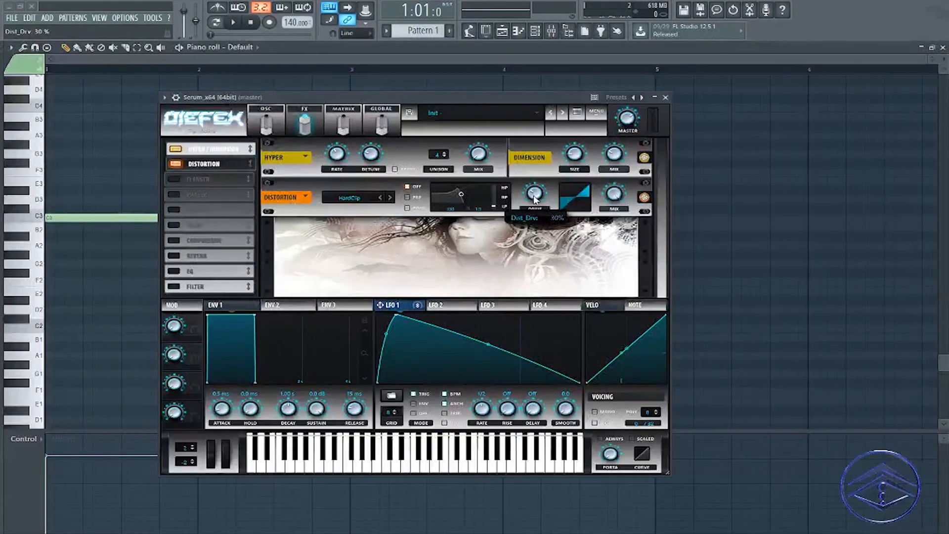
drag(616, 196, 615, 227)
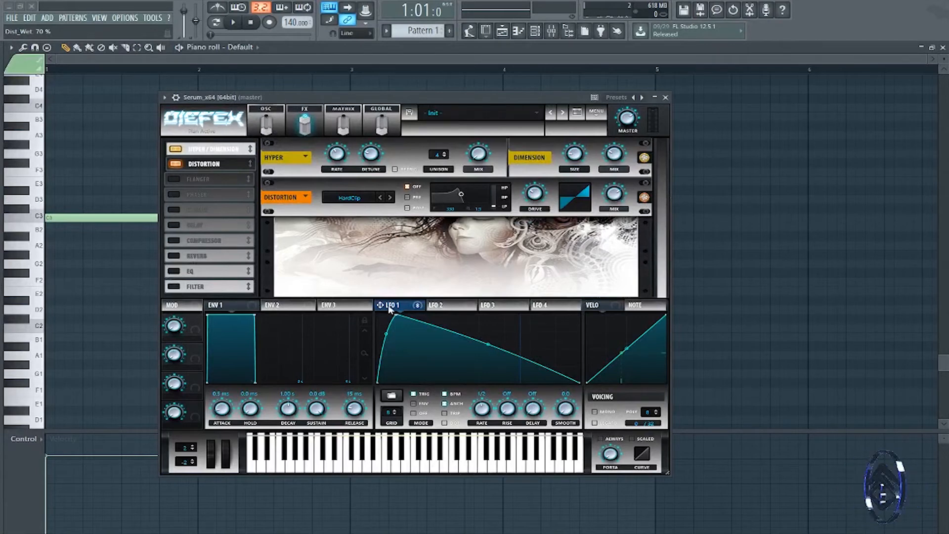
Modulate the distortion's mix and drive with LFO 1 and adjust the modulation amount.
drag(614, 196, 604, 217)
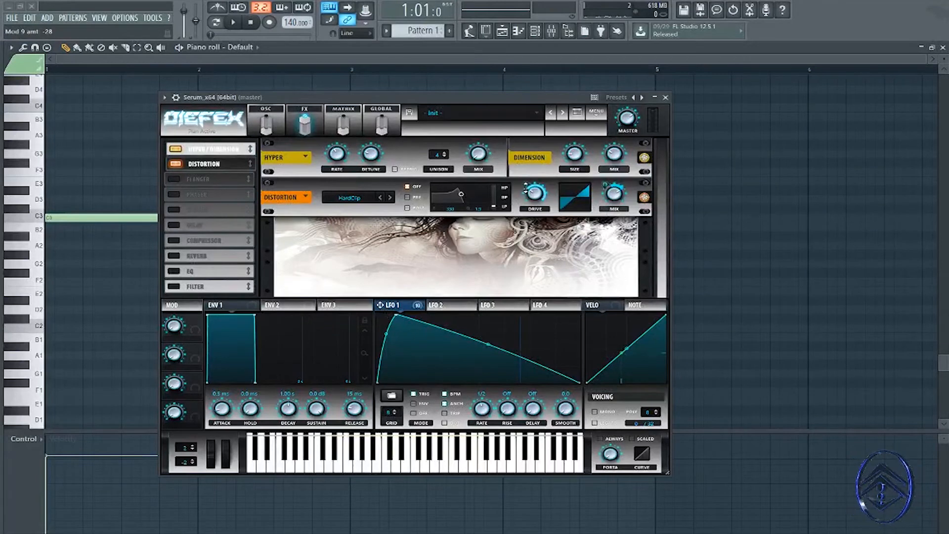
mouse_move(526, 189)
mouse_down()
mouse_move(524, 210)
mouse_move(526, 183)
mouse_up()
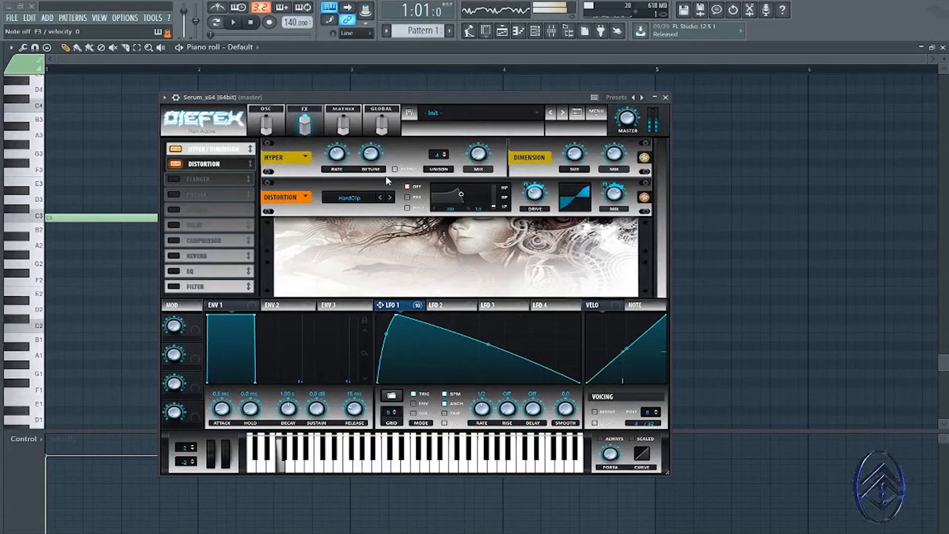
Set the distortion's filter to Pre and move its L/B/H balance to about 51%.
click(407, 198)
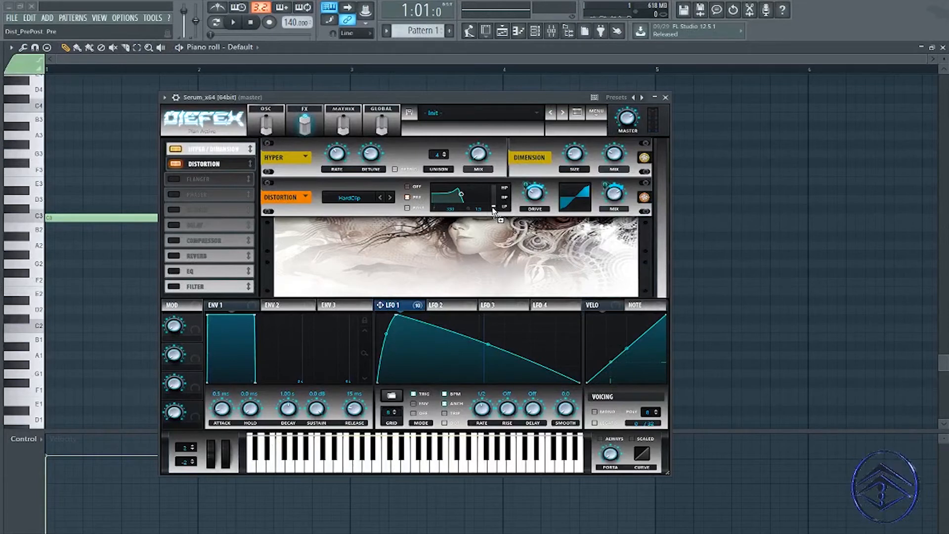
drag(493, 210, 491, 170)
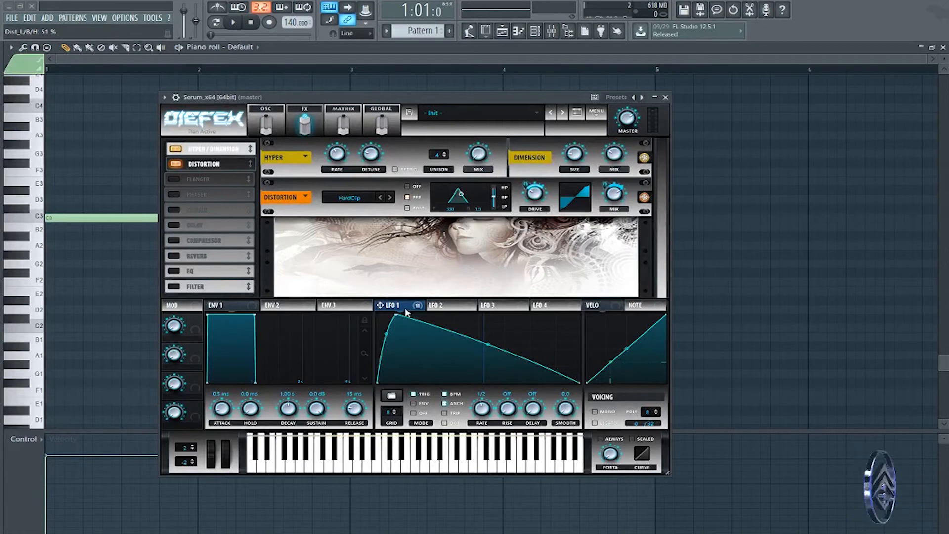
Modulate the distortion filter's frequency with LFO 1, tuning the frequency to about 4067 Hz and adjusting the modulation amount.
drag(381, 305, 464, 215)
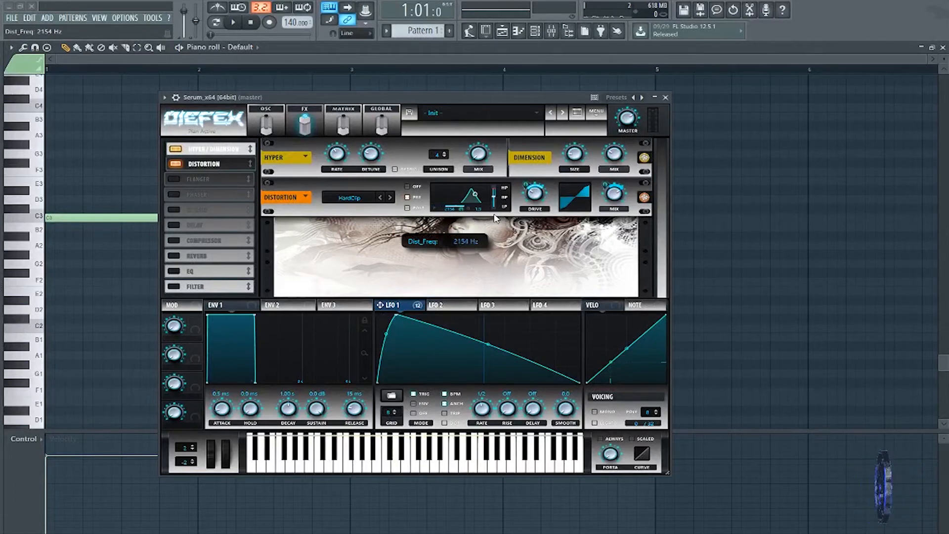
drag(494, 213, 505, 218)
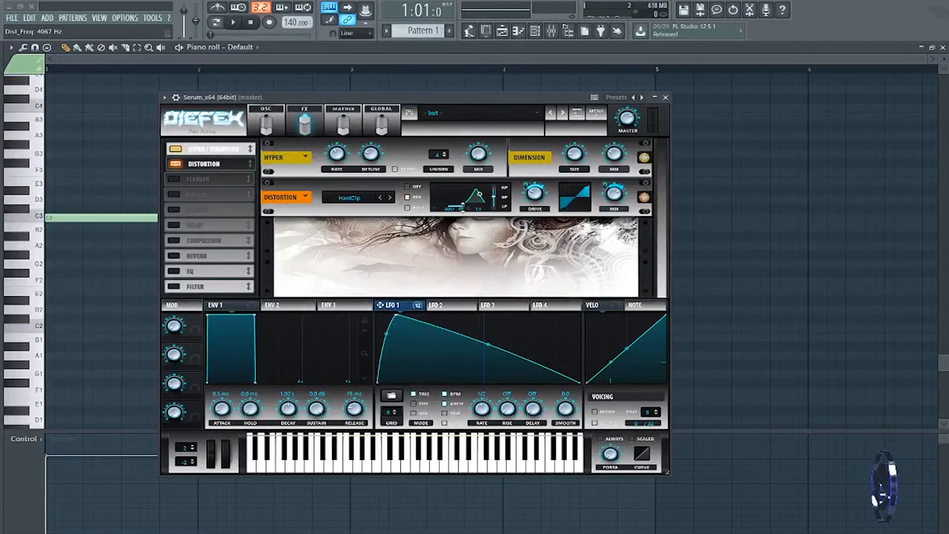
drag(463, 212, 455, 232)
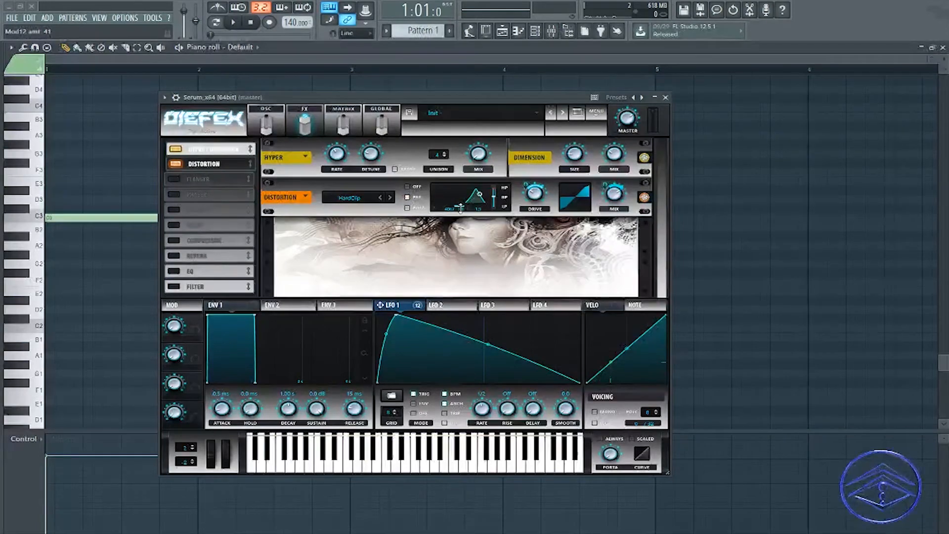
mouse_move(460, 206)
mouse_down()
mouse_move(451, 250)
mouse_move(461, 212)
mouse_up()
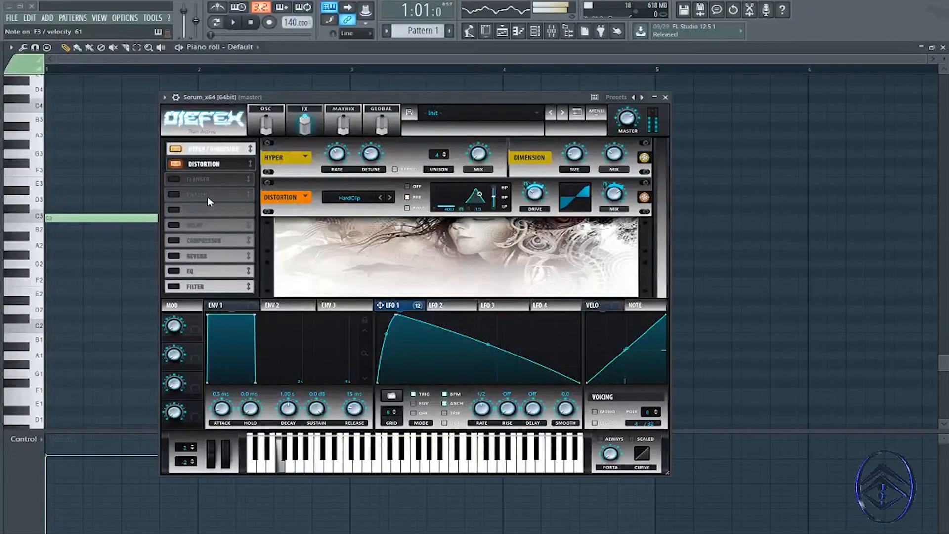
Enable the Compressor in multiband mode and place it directly after Distortion in the effects chain.
click(181, 242)
drag(203, 240, 223, 179)
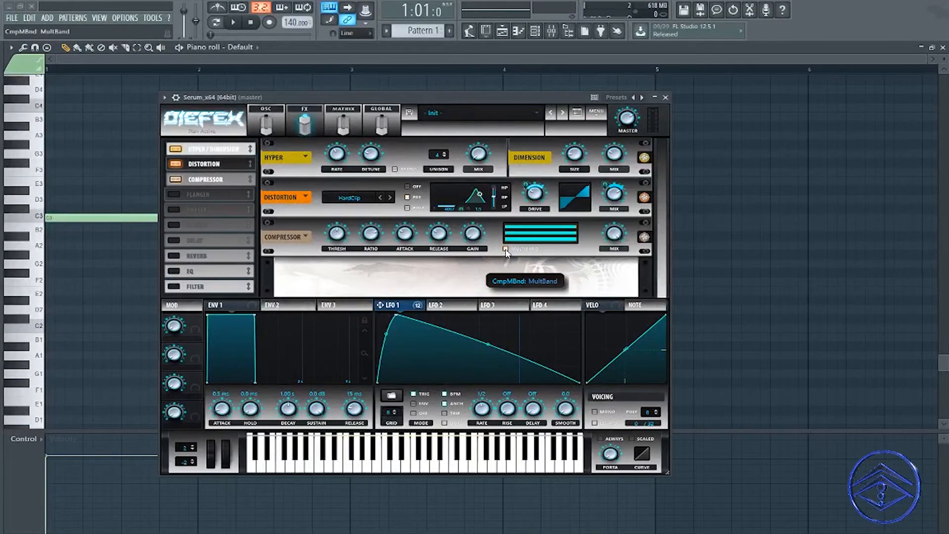
Raise the compressor's gain and adjust its threshold with LFO 1 modulation applied.
drag(478, 247, 476, 215)
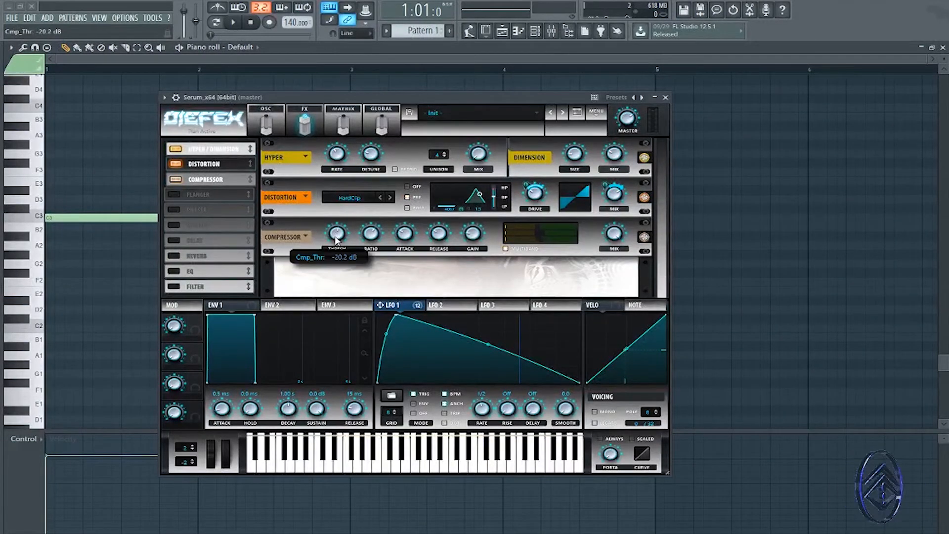
mouse_move(334, 236)
mouse_down()
mouse_move(329, 254)
mouse_move(338, 236)
mouse_move(329, 225)
mouse_up()
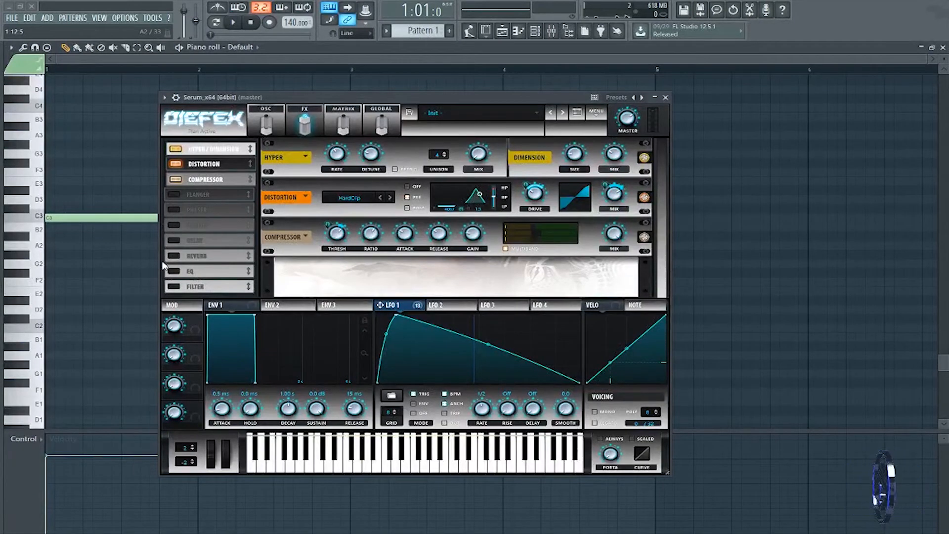
Enable Chorus directly after the Compressor in the effects chain and set its depth to 0.0 ms.
click(173, 225)
drag(218, 228, 210, 190)
drag(304, 98, 290, 94)
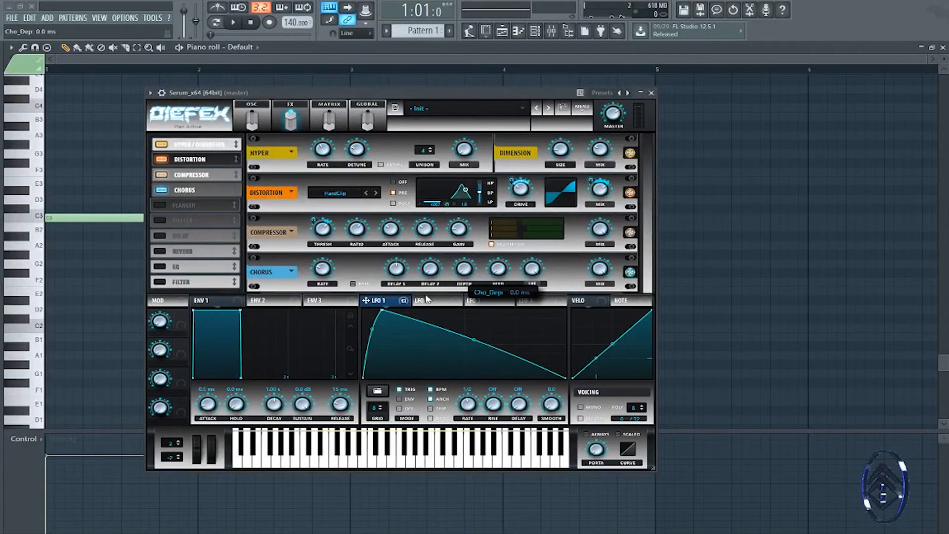
Modulate the chorus's Delay 1 with LFO 1 and set Delay 1 to about 2.1 ms.
drag(397, 270, 390, 312)
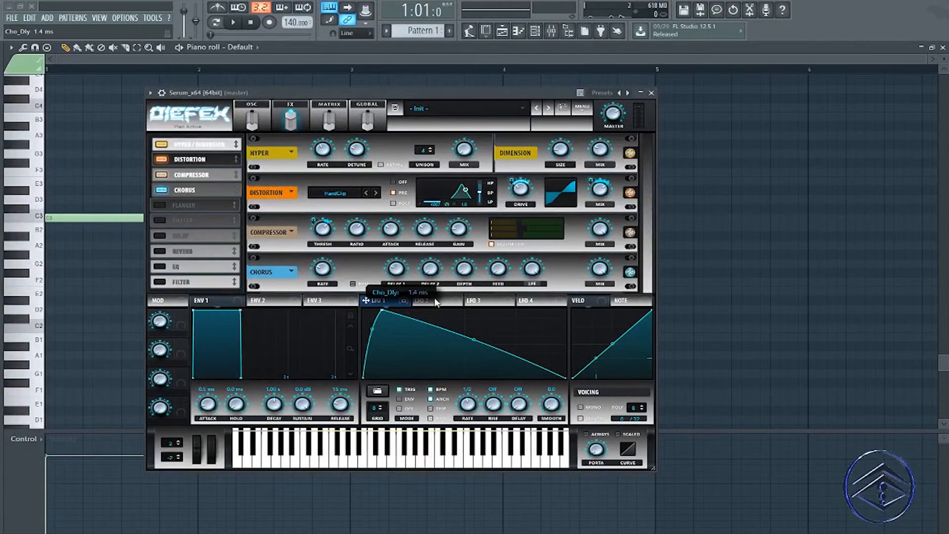
drag(396, 270, 367, 301)
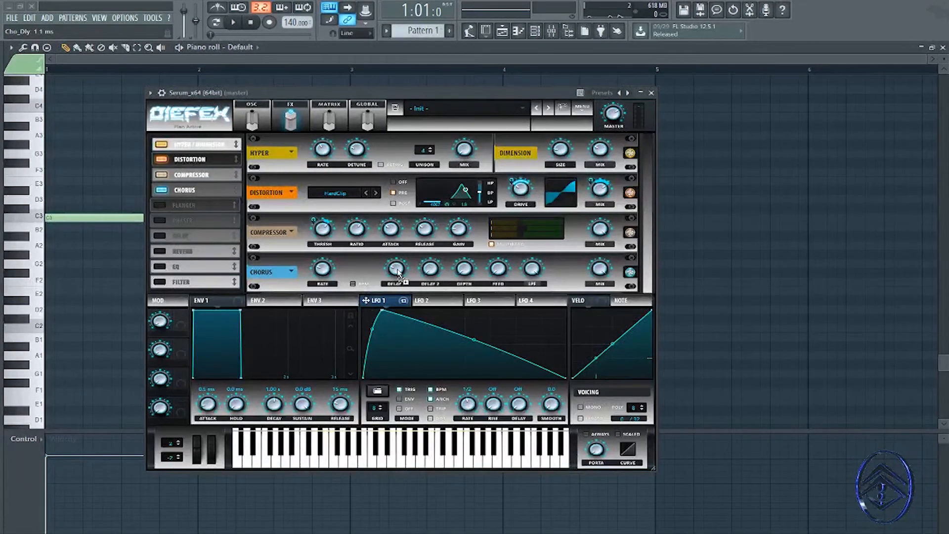
drag(397, 270, 383, 279)
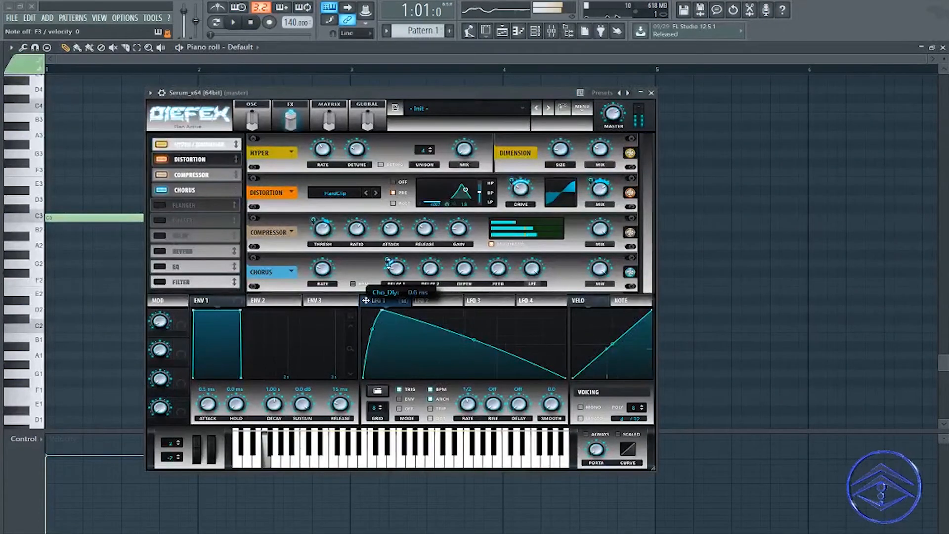
drag(387, 263, 389, 270)
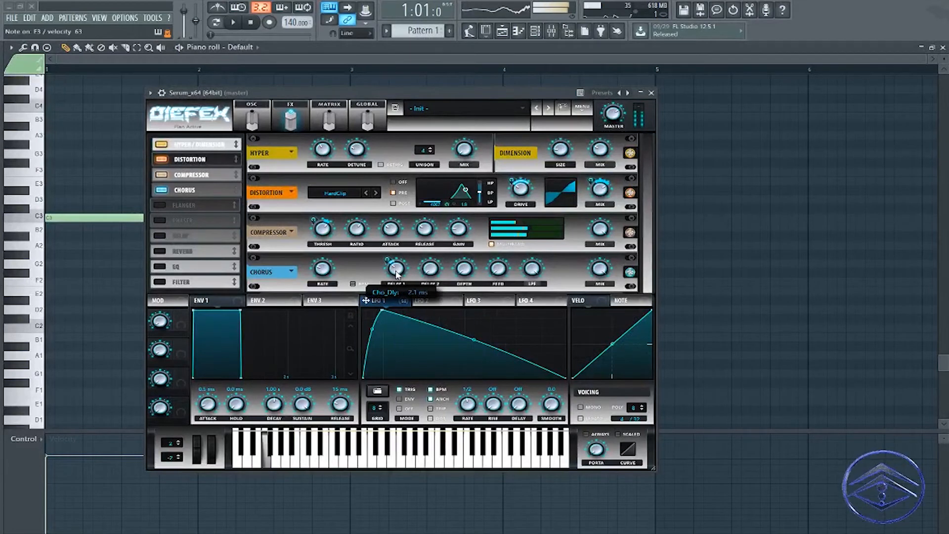
Fine-tune the chorus's Delay 1 and adjust its feedback and depth.
mouse_move(398, 273)
mouse_down()
mouse_move(400, 297)
mouse_move(398, 269)
mouse_move(393, 277)
mouse_move(438, 241)
mouse_move(431, 276)
mouse_move(396, 268)
mouse_move(401, 295)
mouse_move(395, 273)
mouse_up()
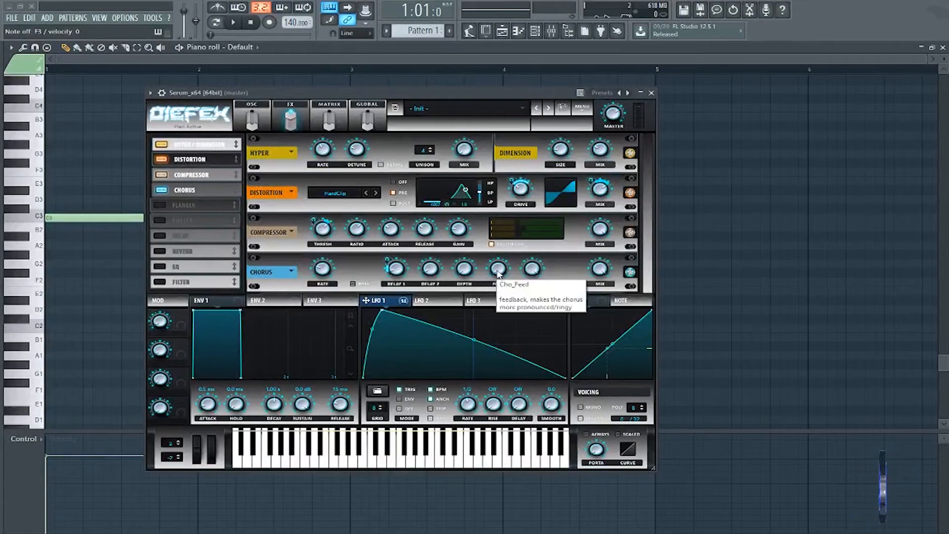
drag(499, 275, 484, 183)
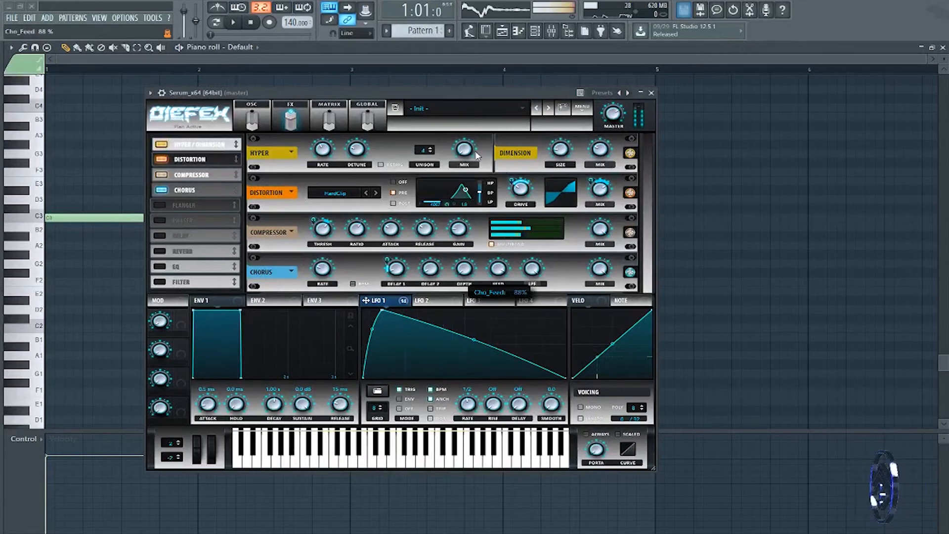
drag(499, 273, 491, 351)
drag(466, 273, 500, 273)
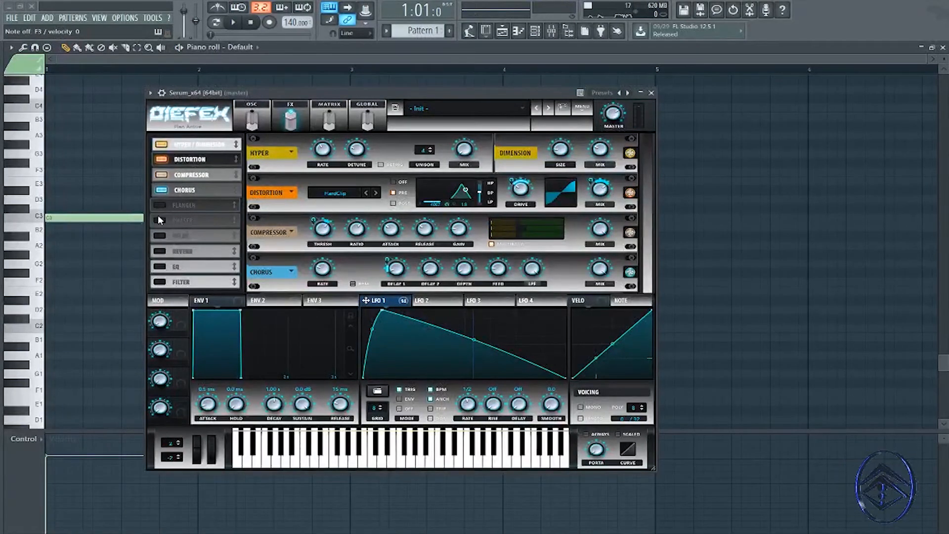
Enable the Phaser directly after Chorus, lower its phase, and set its frequency to 20 Hz and depth to 0%.
click(190, 220)
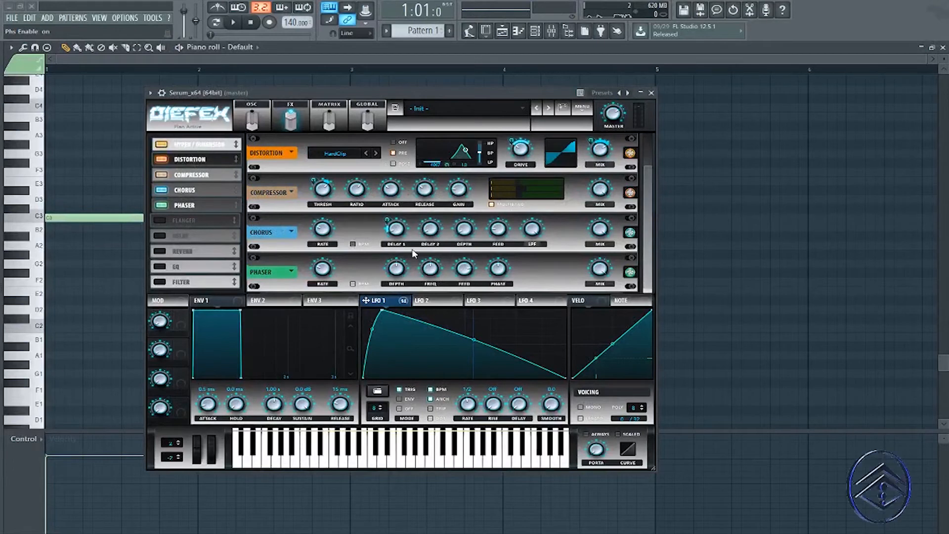
drag(504, 269, 493, 332)
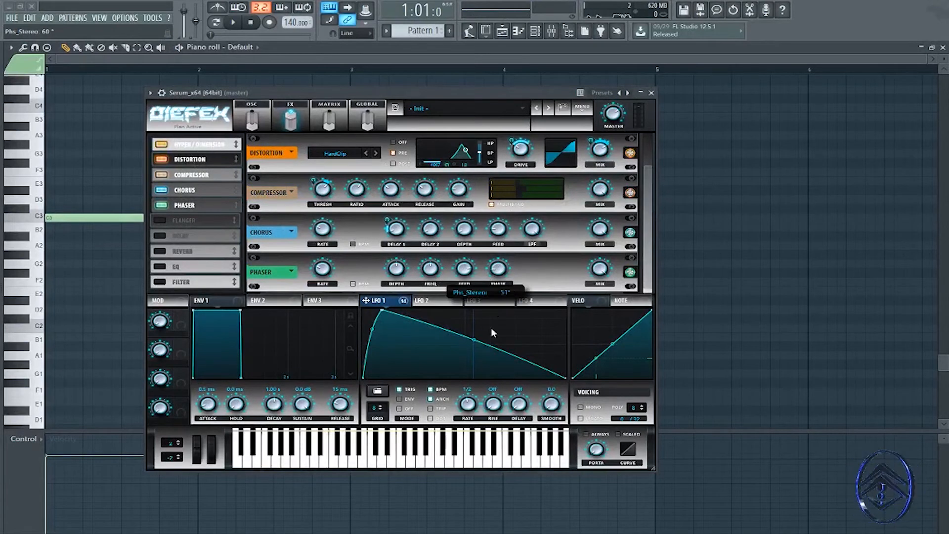
drag(434, 269, 421, 323)
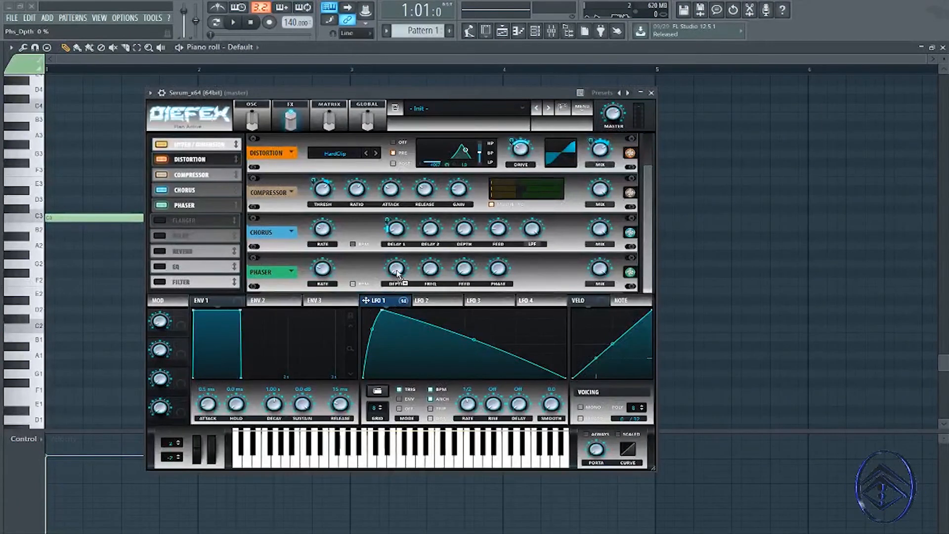
Modulate the phaser's depth and frequency with LFO 1 and adjust the base frequency and modulation amounts.
drag(398, 273, 387, 257)
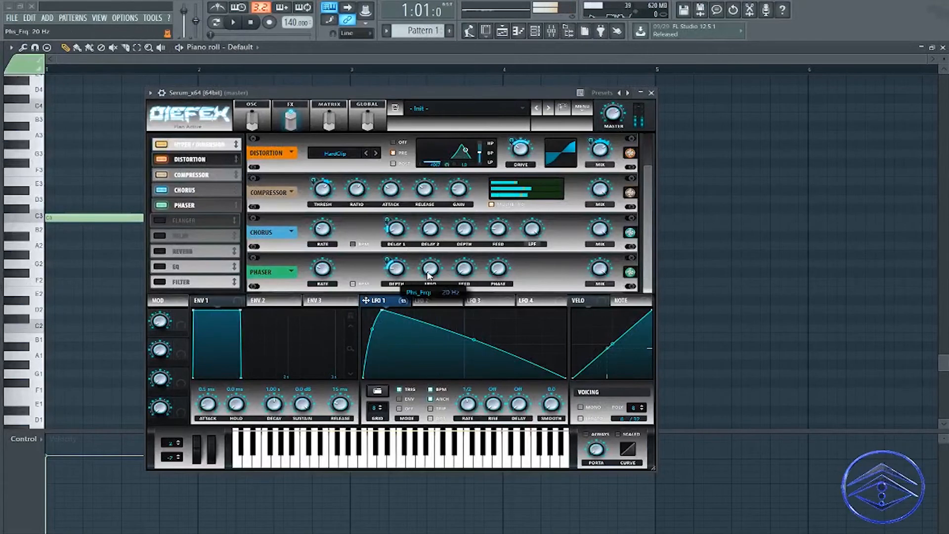
drag(438, 213, 431, 277)
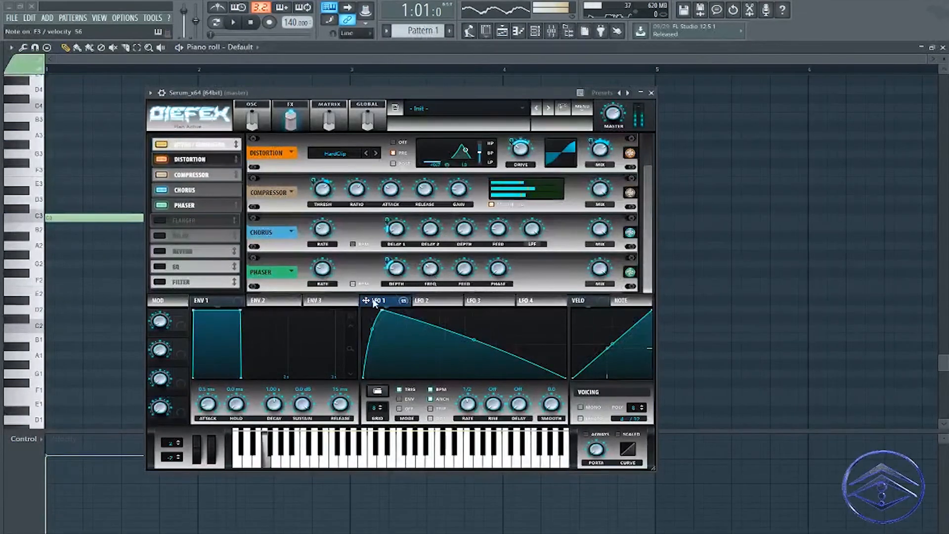
drag(370, 300, 422, 262)
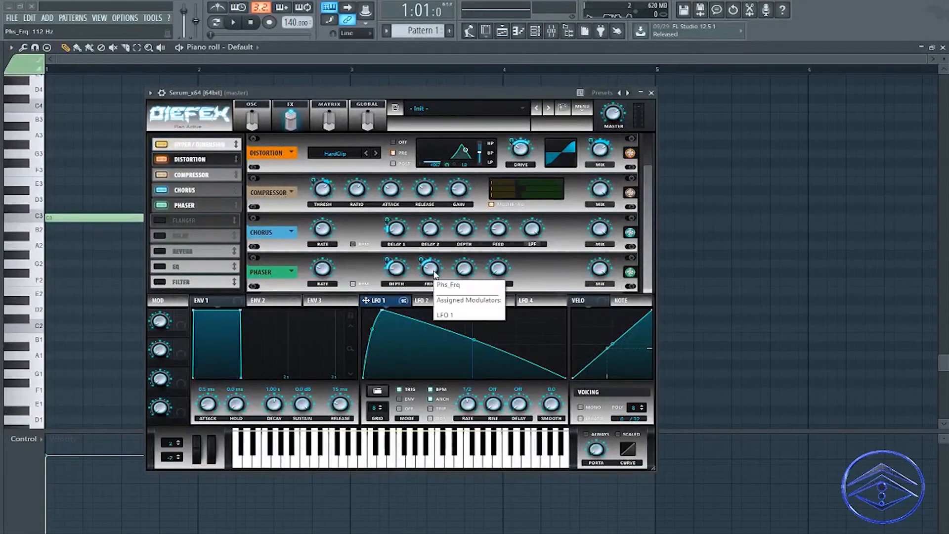
drag(421, 259, 429, 278)
drag(437, 212, 421, 258)
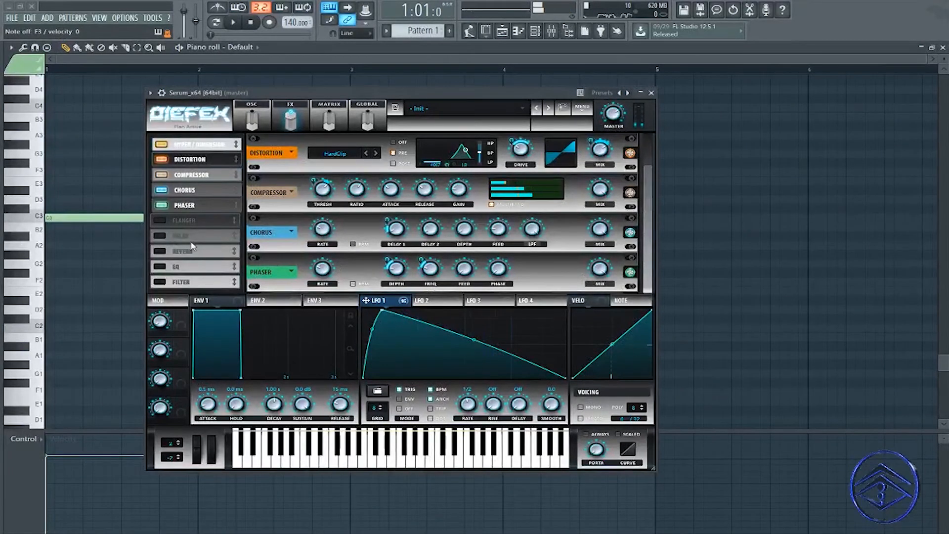
Enable EQ between Compressor and Chorus, with both bands as Peak, shaping a low dip and a high boost with high-band Q at 56%.
click(159, 267)
drag(198, 269, 205, 192)
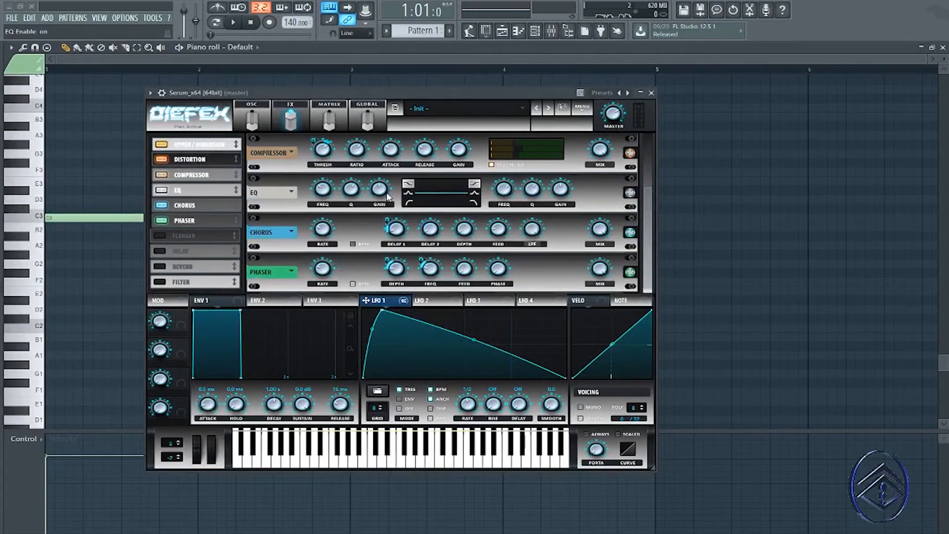
click(409, 194)
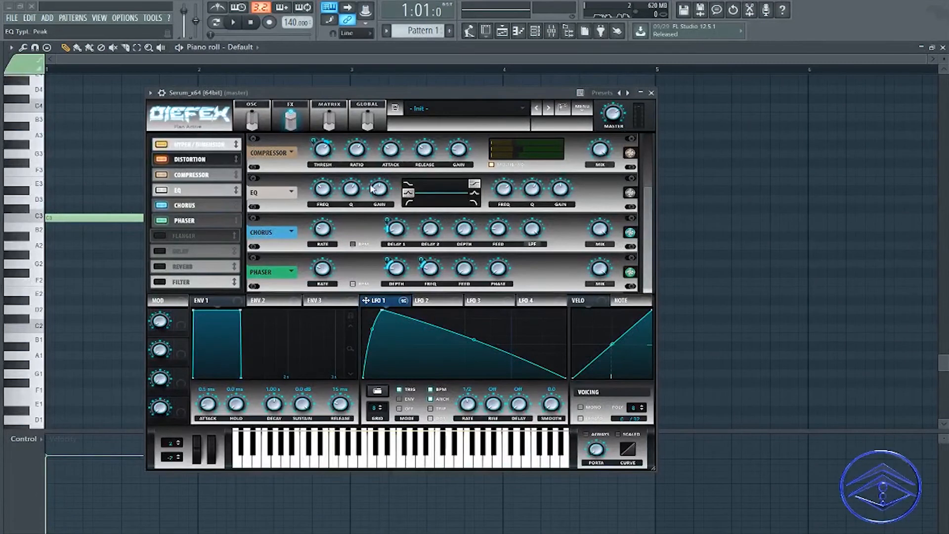
drag(373, 188, 349, 201)
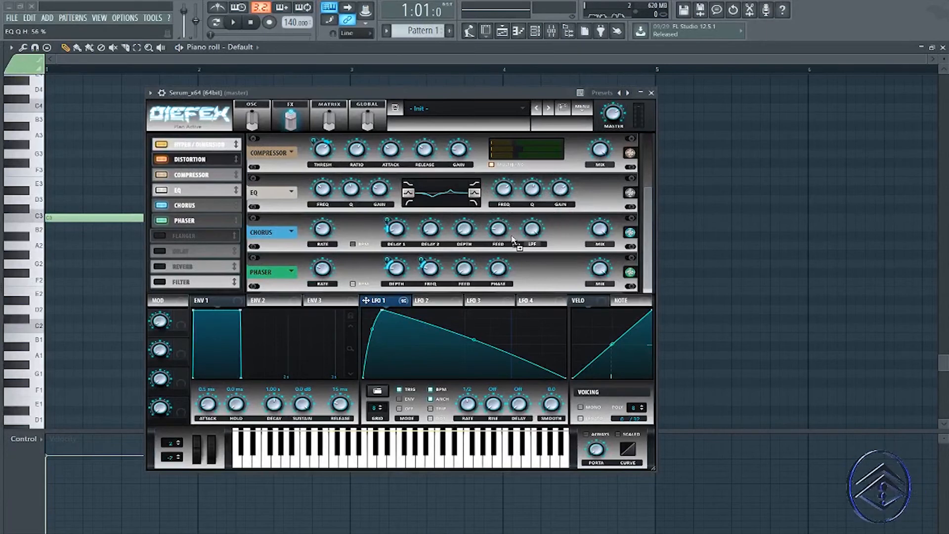
Modulate both EQ band frequencies with LFO 1, using a negative amount on the high band.
drag(510, 195, 493, 213)
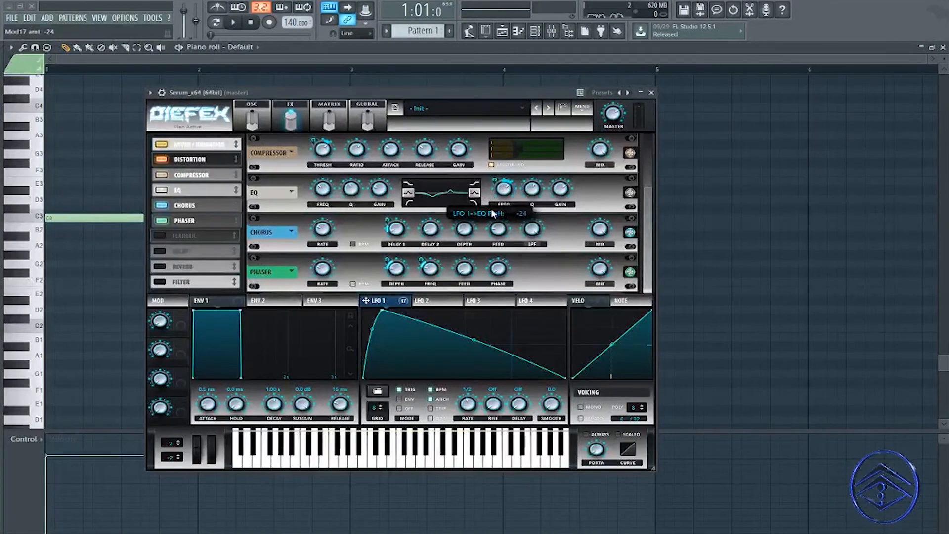
drag(383, 301, 313, 176)
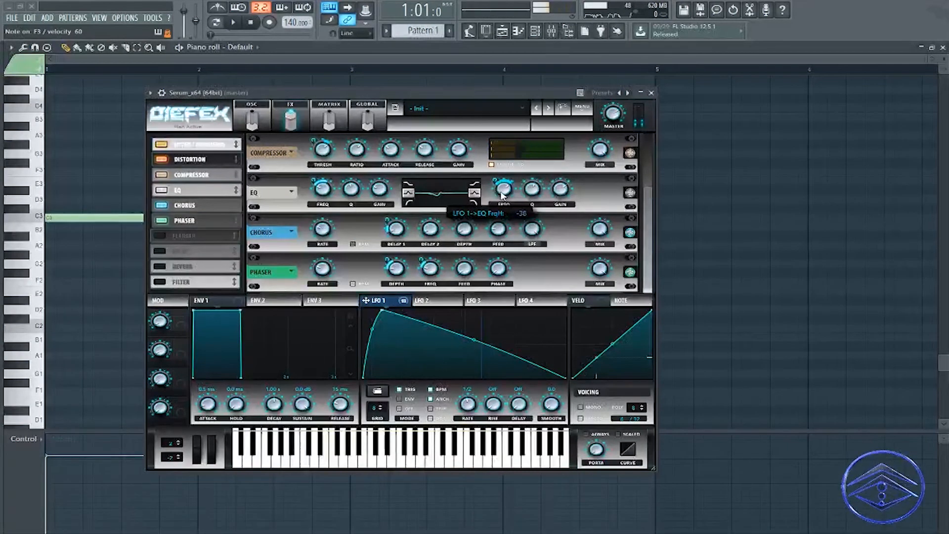
drag(493, 182, 494, 181)
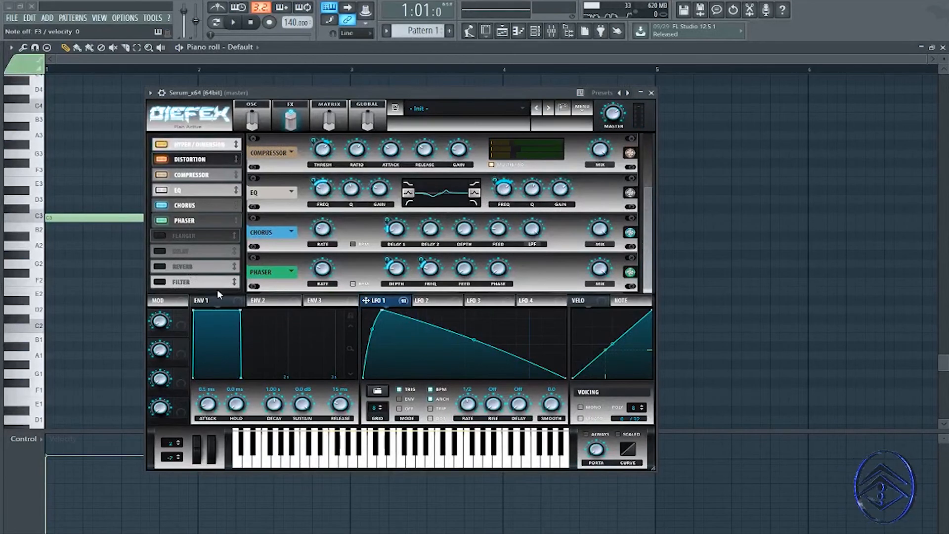
Enable Reverb directly after the Phaser and set its size to 17%.
click(160, 266)
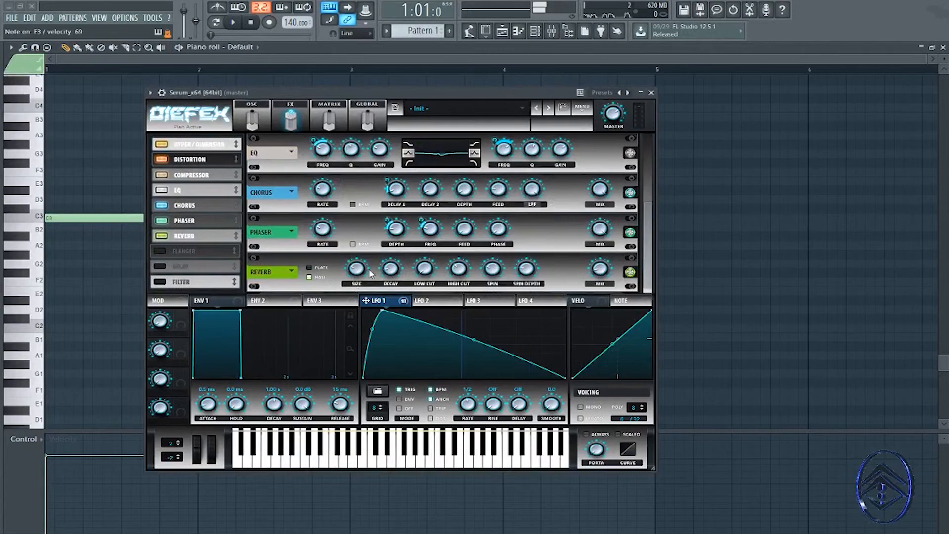
scroll(392, 277, up, 3)
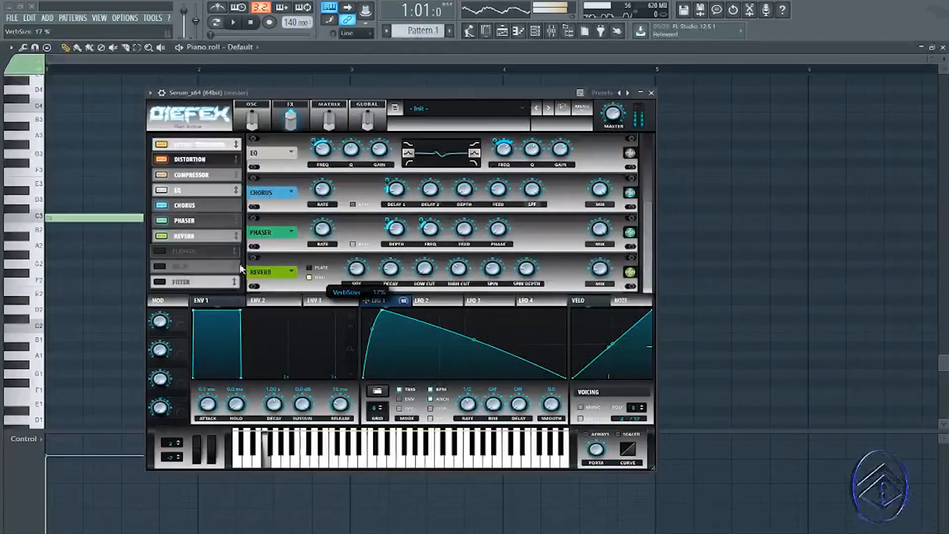
Enable the effects Filter, place it directly after Distortion, and set its type to Combs.
click(158, 282)
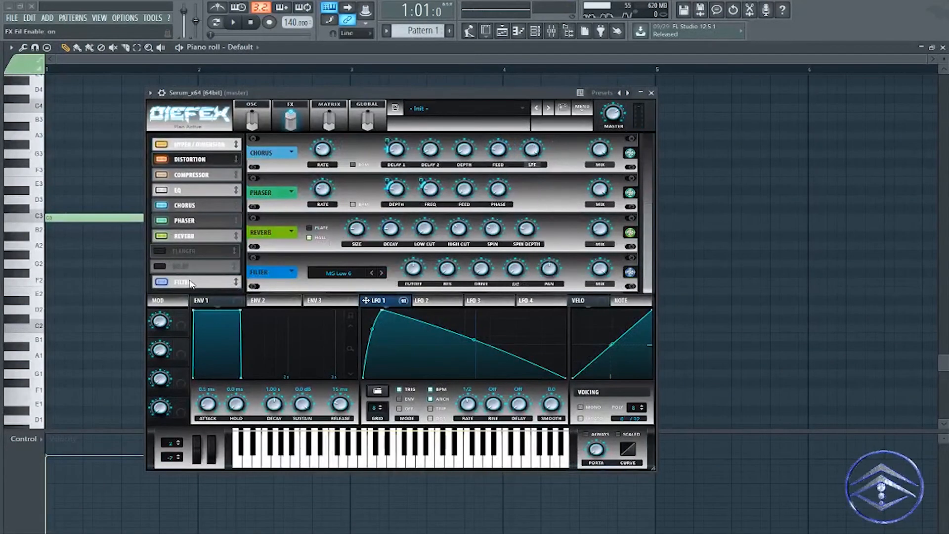
drag(183, 281, 192, 178)
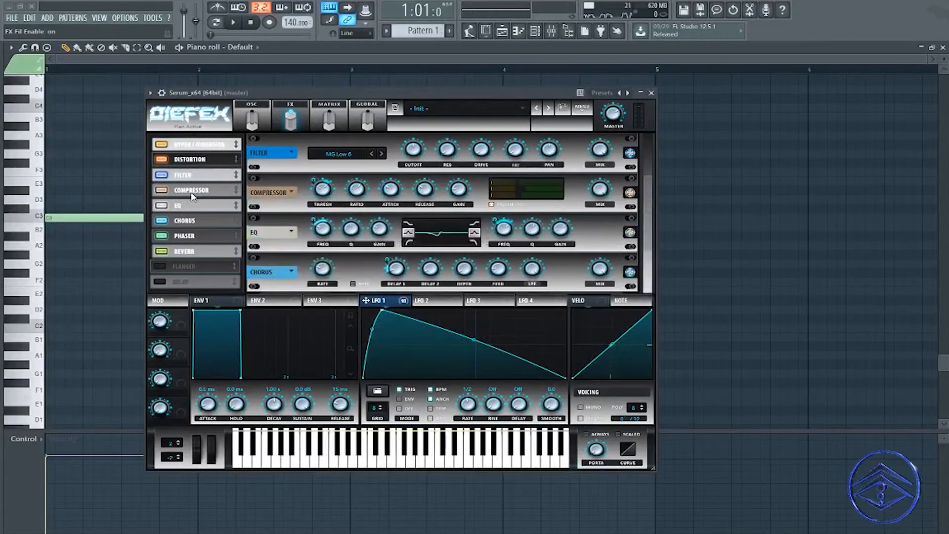
click(351, 153)
mouse_move(346, 189)
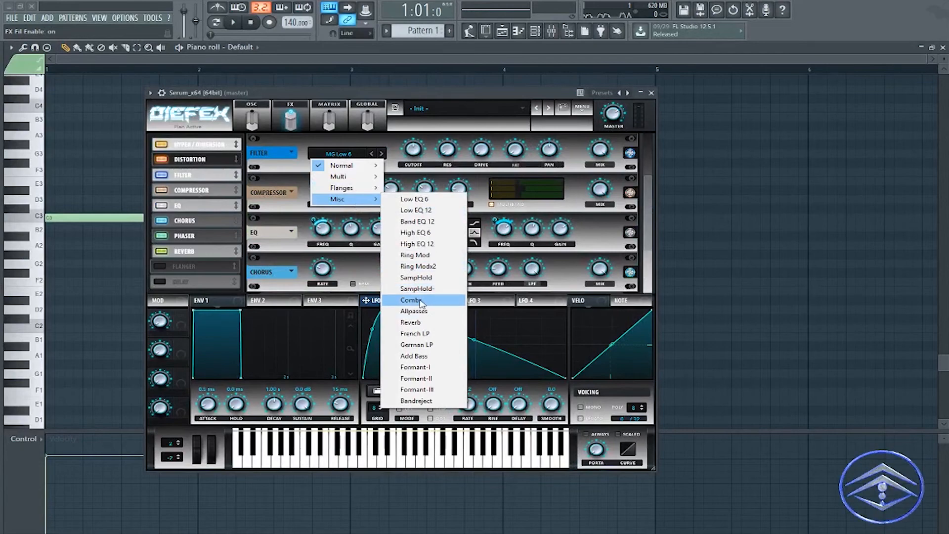
click(421, 300)
Modulate the Combs filter's cutoff and drive with LFO 1.
scroll(450, 203, up, 3)
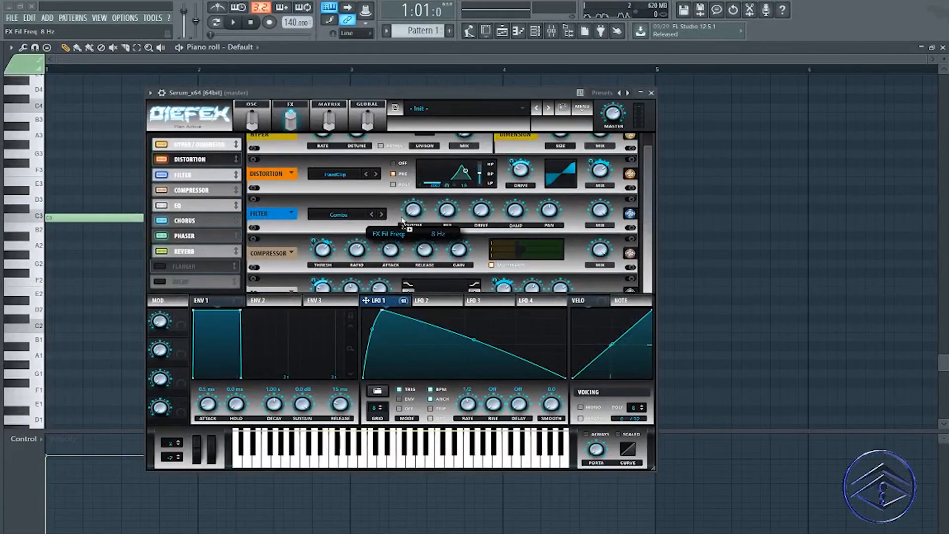
drag(403, 221, 406, 217)
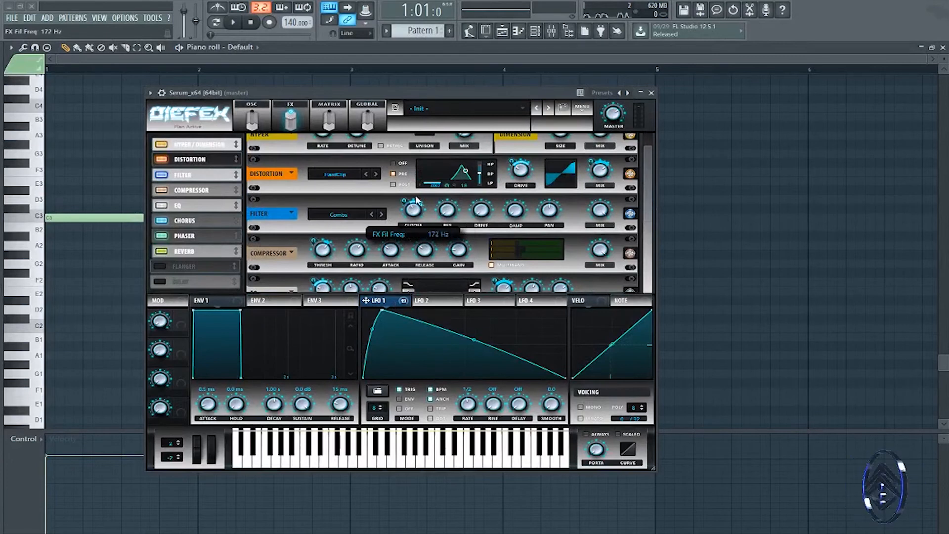
mouse_move(405, 201)
mouse_down()
mouse_move(404, 232)
mouse_move(405, 194)
mouse_move(415, 214)
mouse_up()
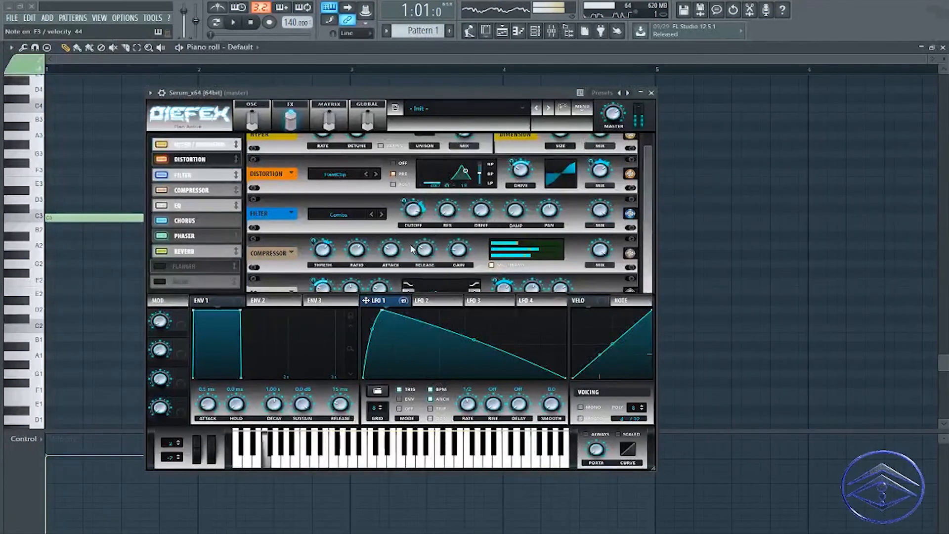
mouse_move(478, 212)
mouse_down()
mouse_move(469, 238)
mouse_move(474, 213)
mouse_up()
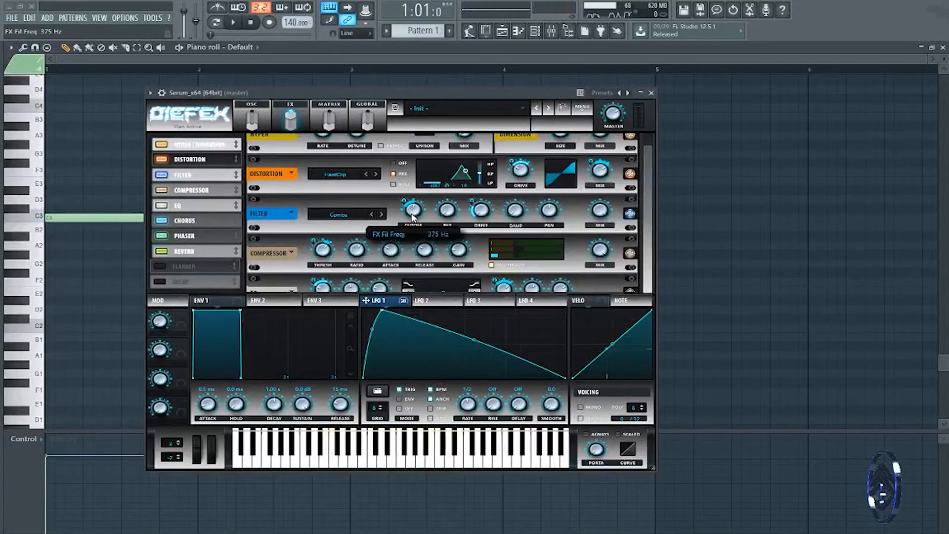
Set the Combs filter's cutoff to about 231 Hz and adjust its LFO 1 modulation amount.
mouse_move(408, 203)
mouse_down()
mouse_move(411, 193)
mouse_move(410, 238)
mouse_move(406, 185)
mouse_move(406, 215)
mouse_up()
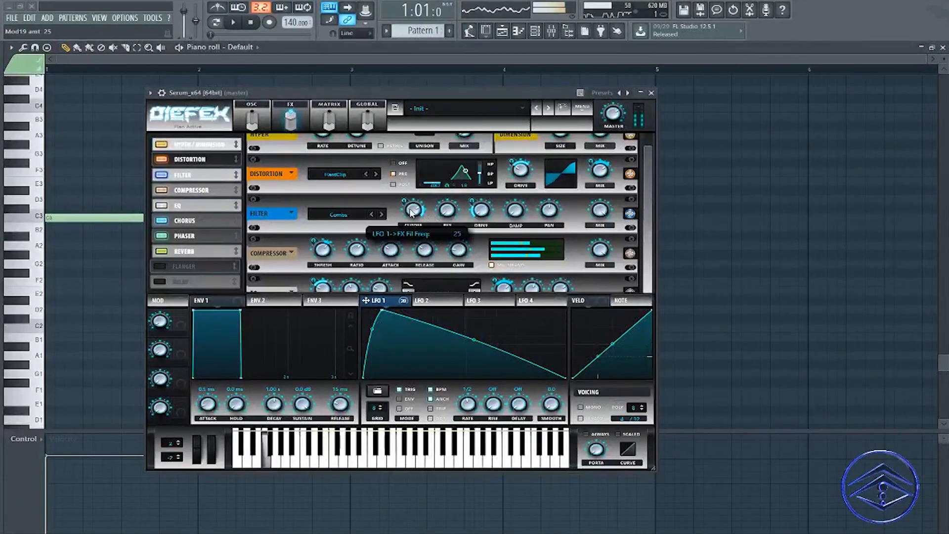
mouse_move(404, 204)
drag(404, 204, 403, 207)
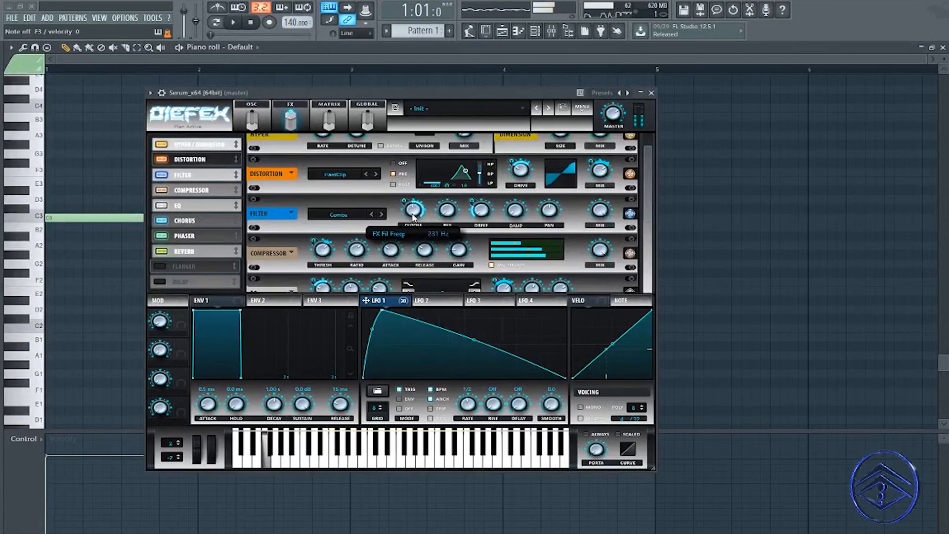
Adjust the Mirror warp amount of oscillator A.
click(253, 119)
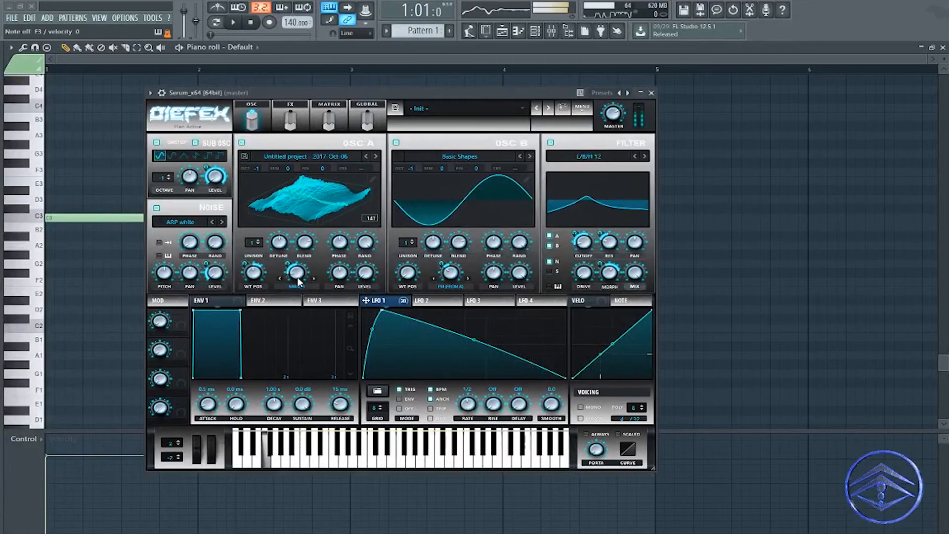
drag(298, 282, 298, 243)
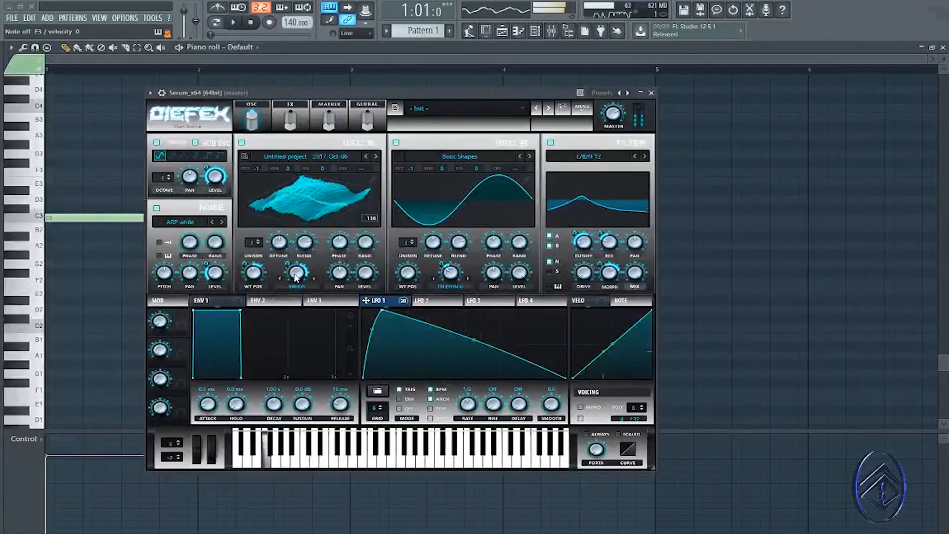
drag(298, 282, 298, 243)
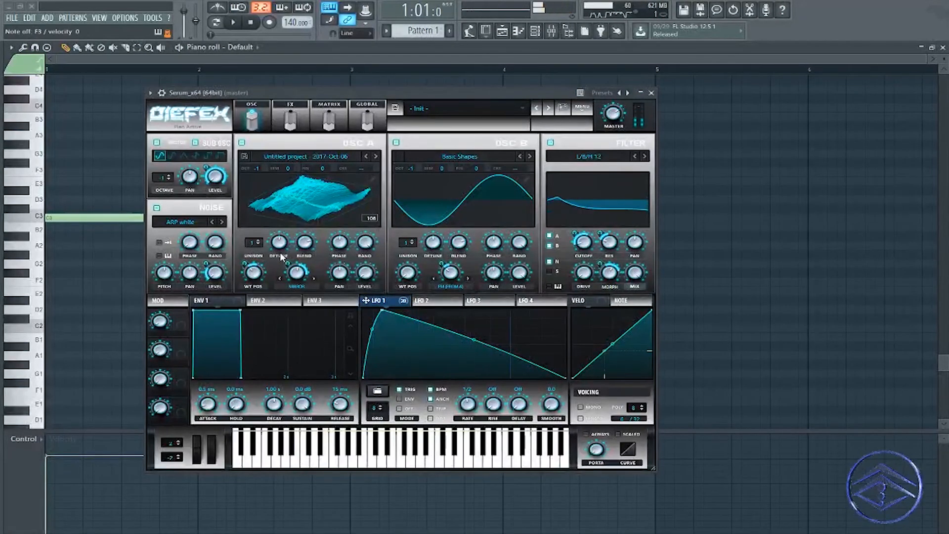
Set oscillator A's unison to 3 voices and lower its detune.
click(258, 240)
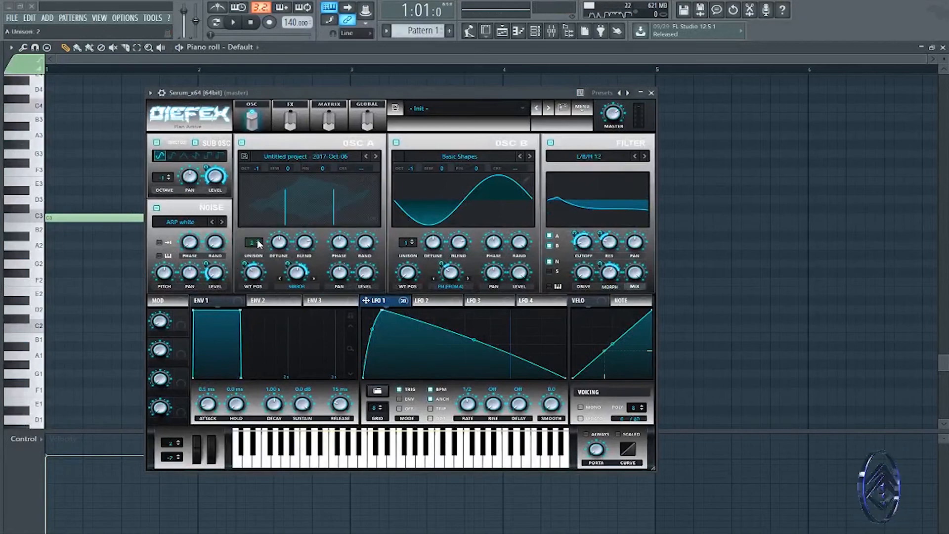
click(257, 241)
drag(277, 241, 275, 257)
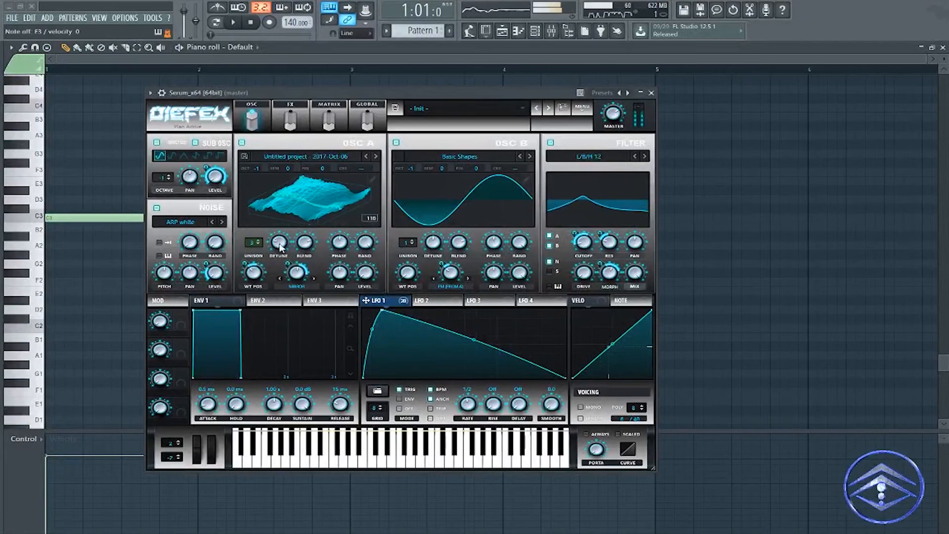
Set oscillator B's unison to 6 voices and lower its detune.
click(412, 240)
click(413, 241)
click(412, 241)
click(412, 240)
click(412, 240)
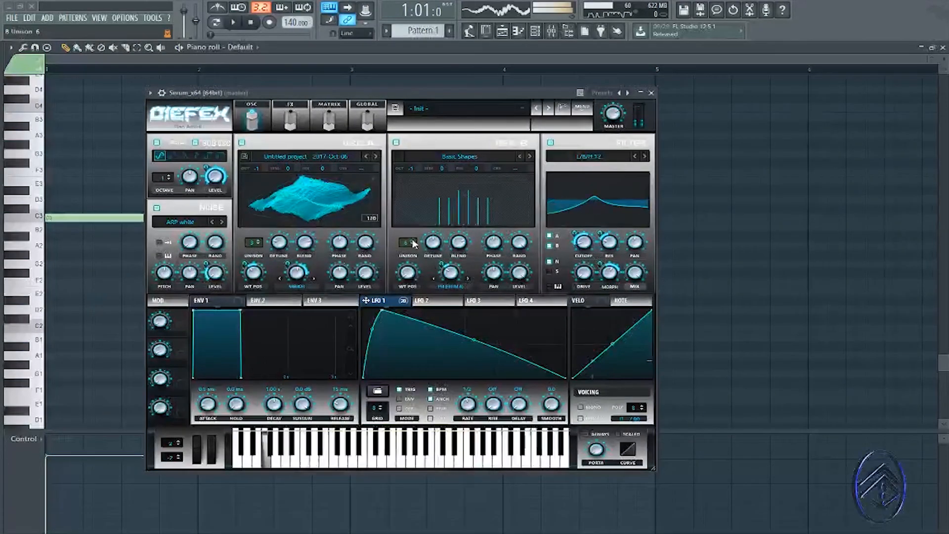
drag(432, 243, 430, 275)
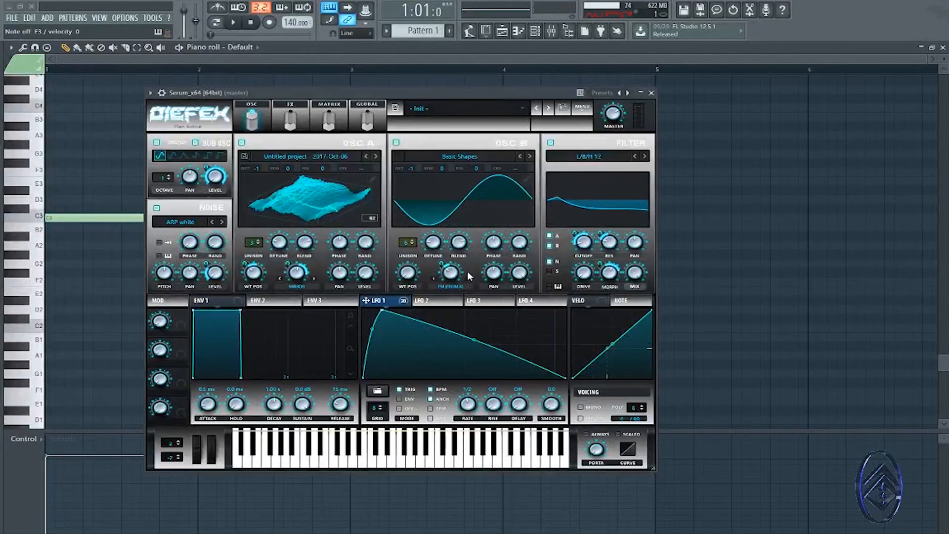
Assign Env 2 as the modulation source in the first empty slot of the modulation matrix.
click(327, 113)
scroll(642, 193, down, 1)
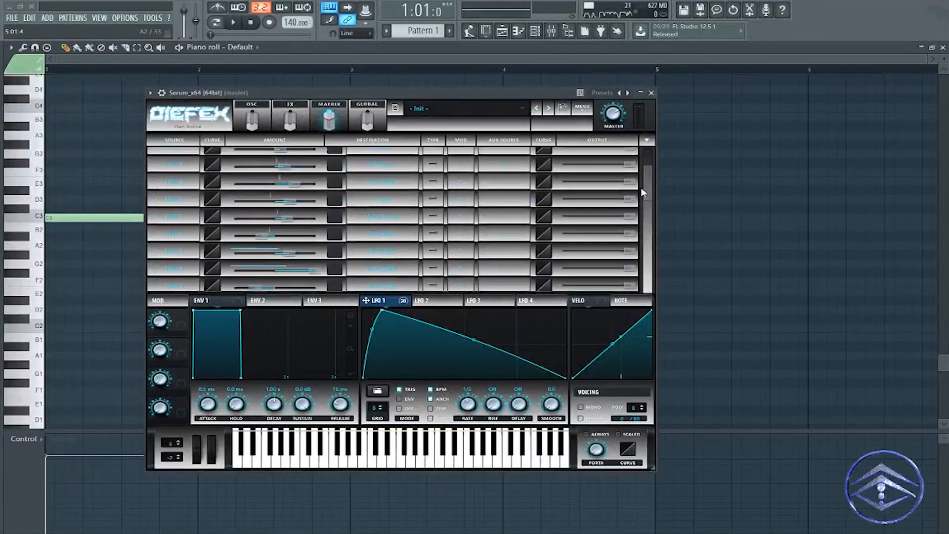
scroll(637, 177, up, 2)
drag(642, 171, 613, 244)
click(188, 235)
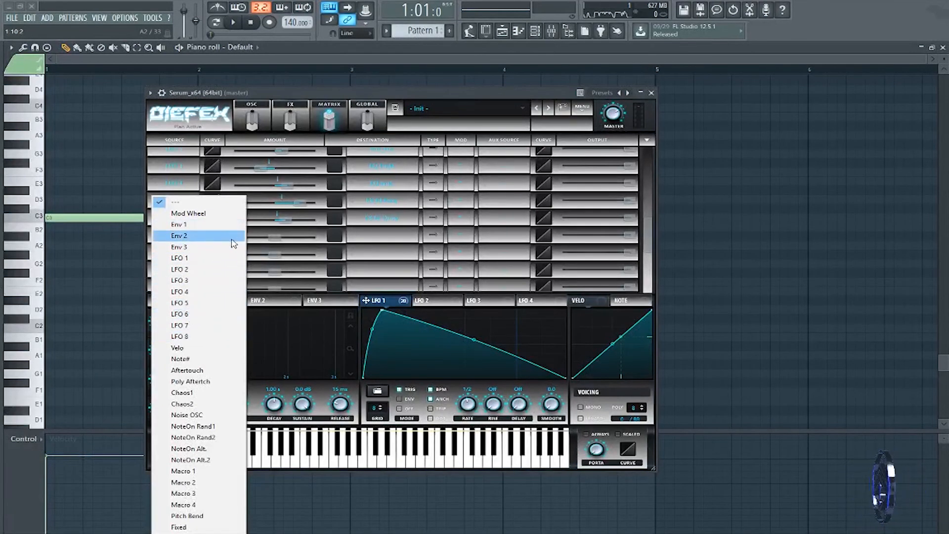
click(187, 237)
Shape Env 2 with an attack of about 182 ms, a decay of about 915 ms and 0% sustain.
click(292, 301)
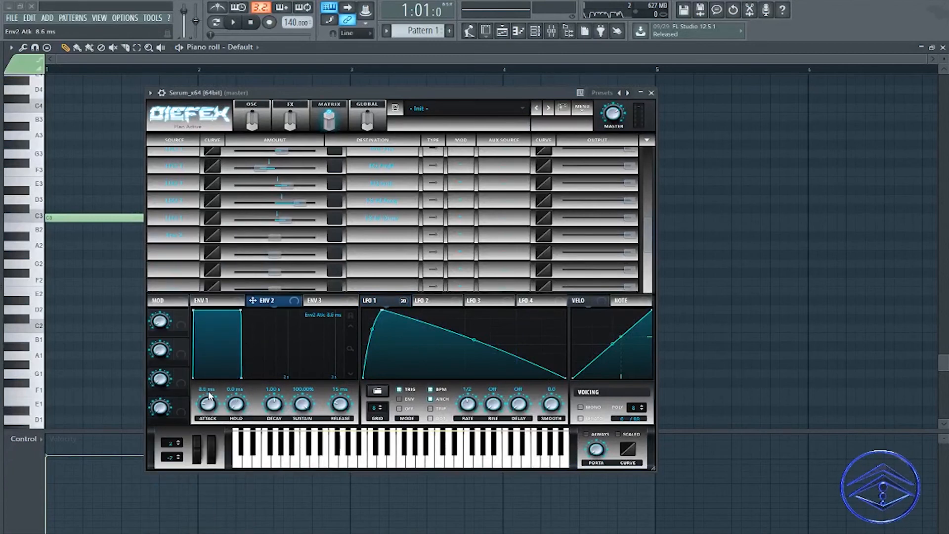
drag(208, 396, 218, 385)
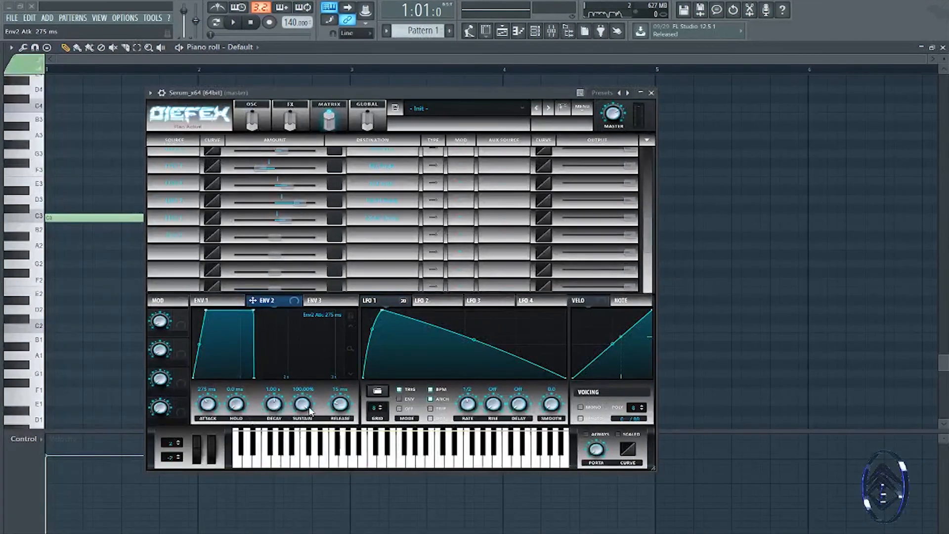
drag(294, 451, 283, 502)
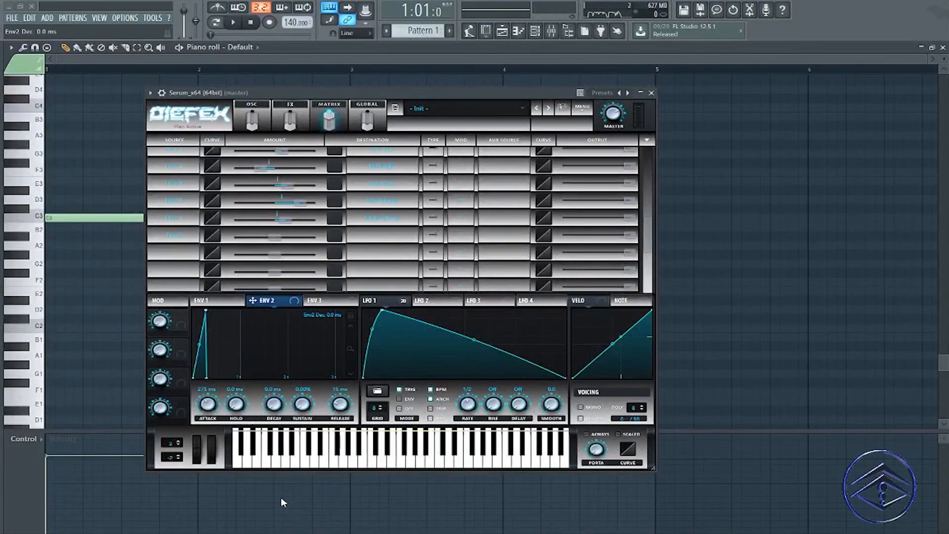
drag(275, 435, 275, 414)
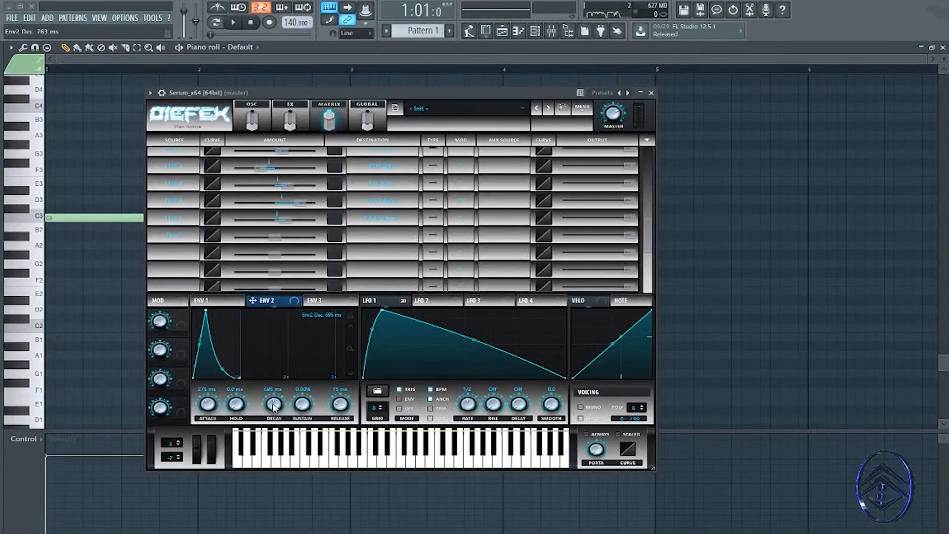
drag(213, 405, 214, 407)
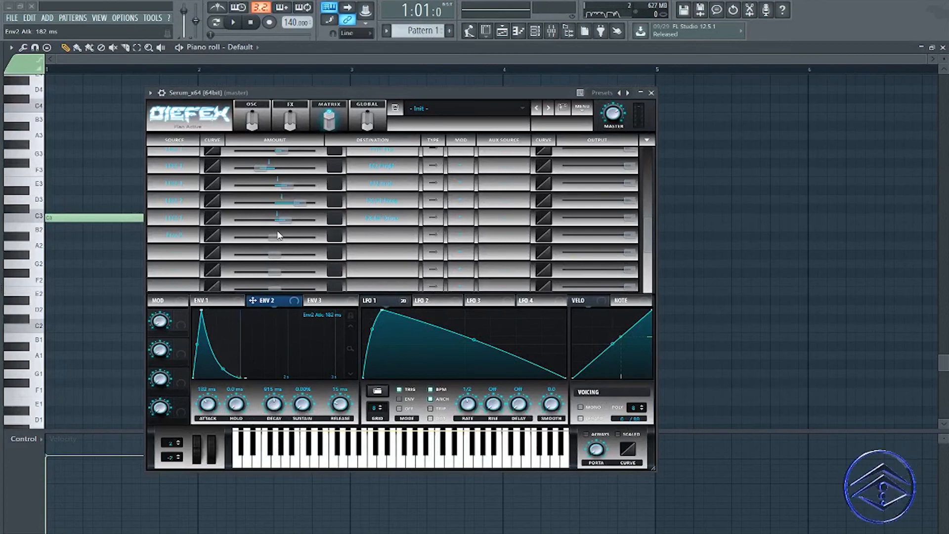
Set the Env 2 modulation amount to 12 and route it to the global master tuning (Mast.Tun).
drag(272, 240, 278, 241)
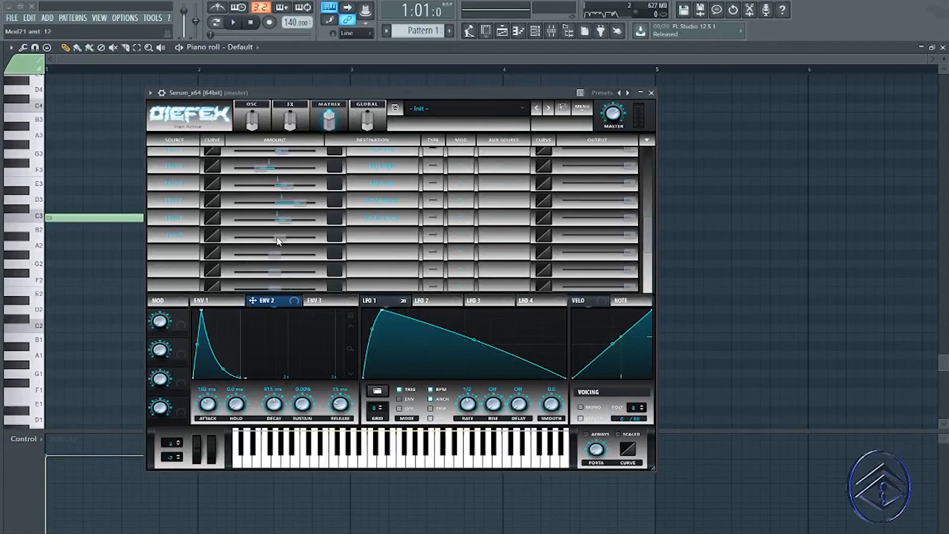
click(394, 241)
mouse_move(378, 330)
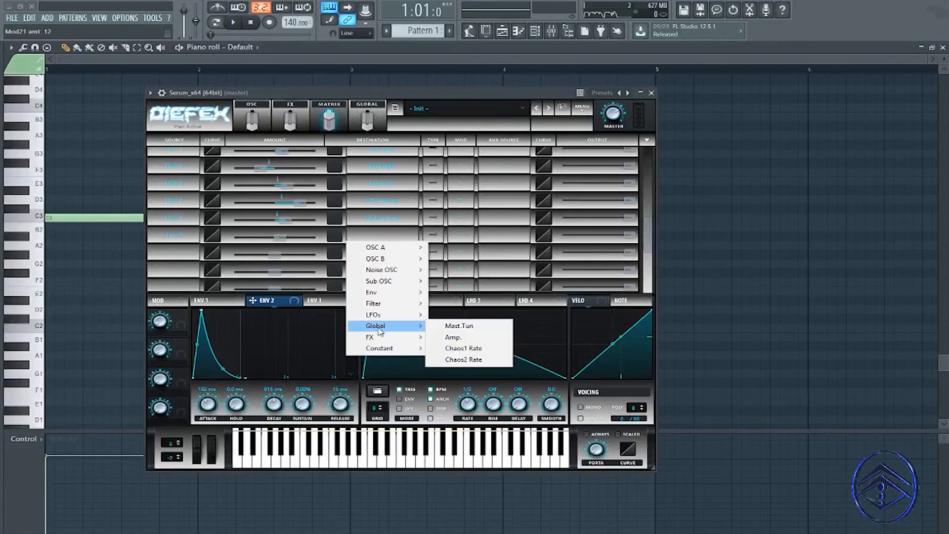
click(453, 331)
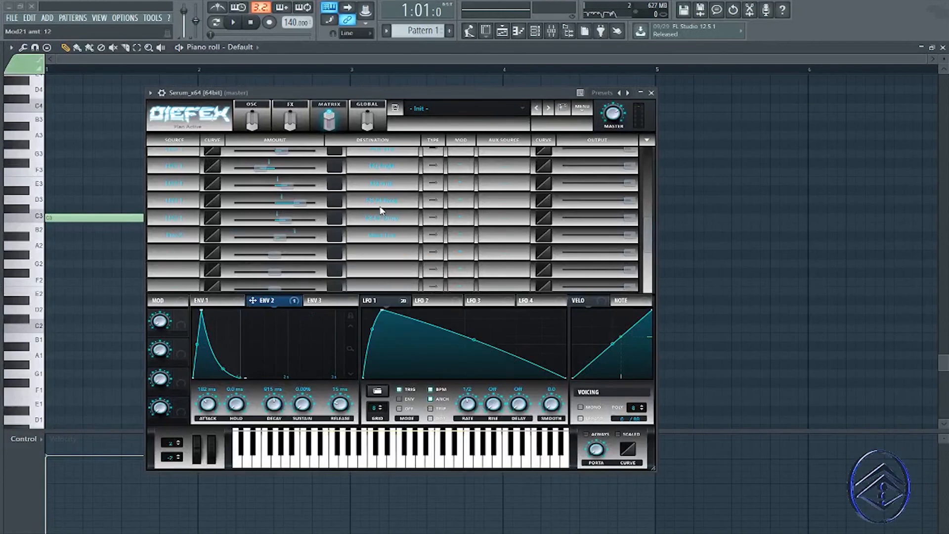
Reduce Env 2's attack to 0 ms and bend its decay curve to fall more steeply.
click(257, 121)
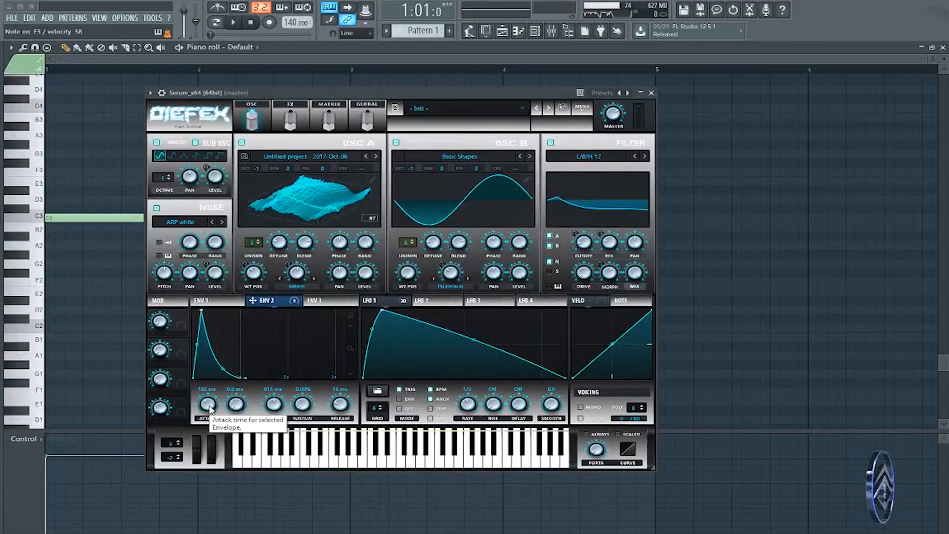
mouse_move(210, 410)
mouse_down()
mouse_move(212, 400)
mouse_move(205, 416)
mouse_up()
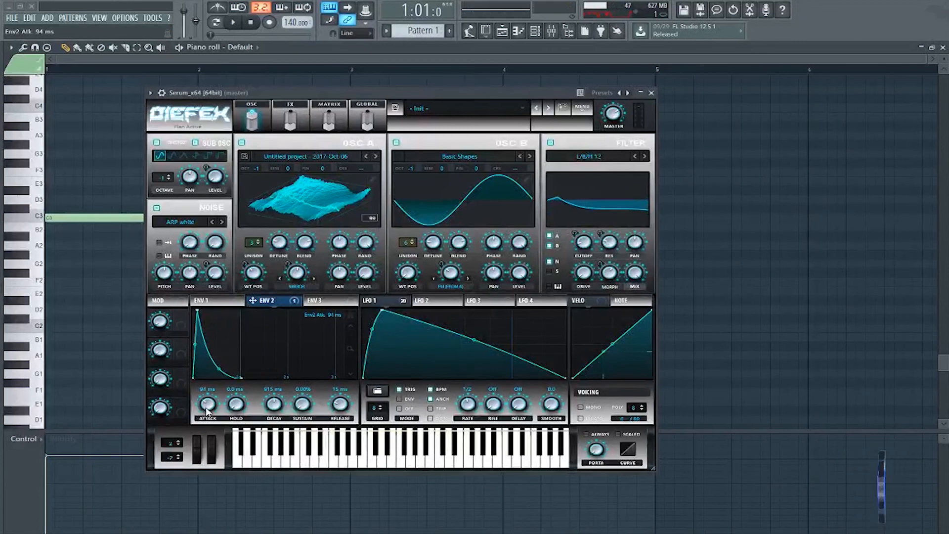
click(329, 121)
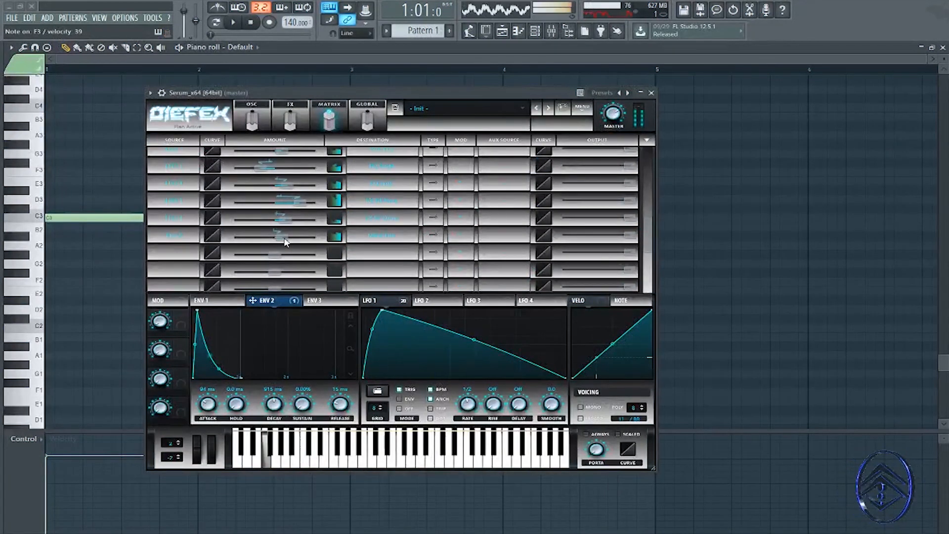
drag(208, 405, 213, 414)
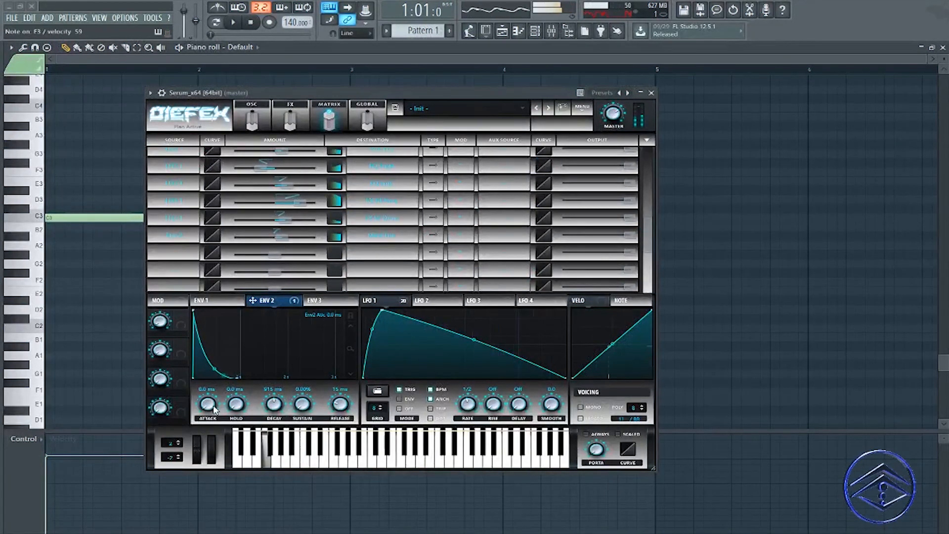
drag(215, 369, 216, 384)
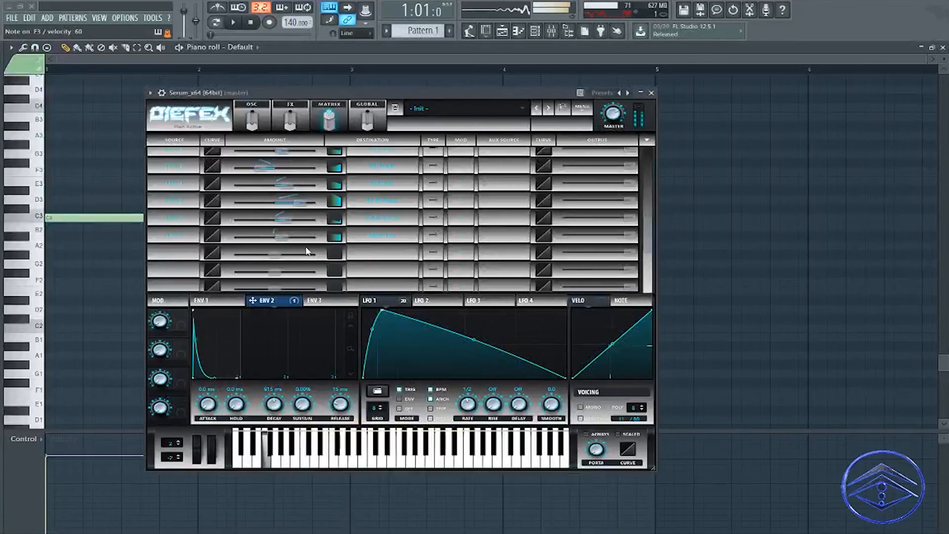
Bend LFO 1's falling segment slightly upward into a gentle convex curve.
click(252, 119)
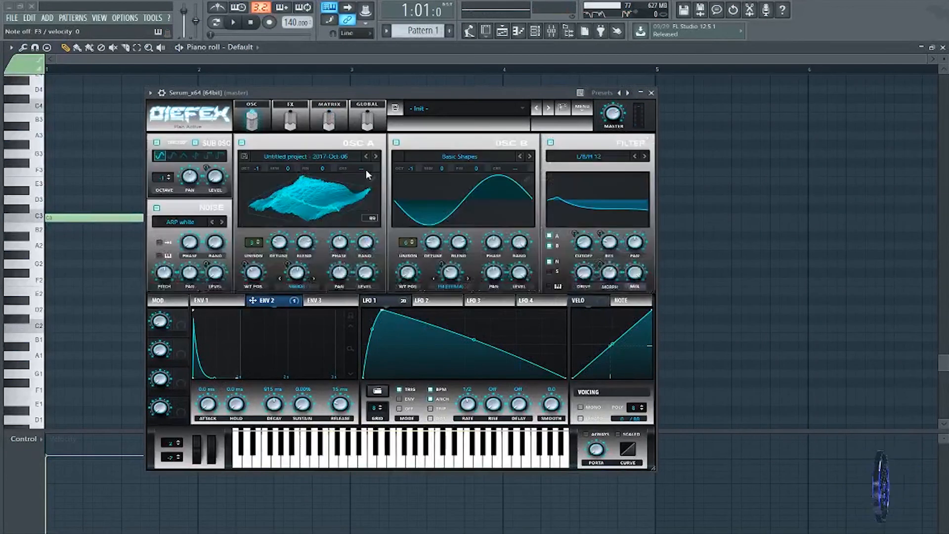
drag(474, 340, 474, 324)
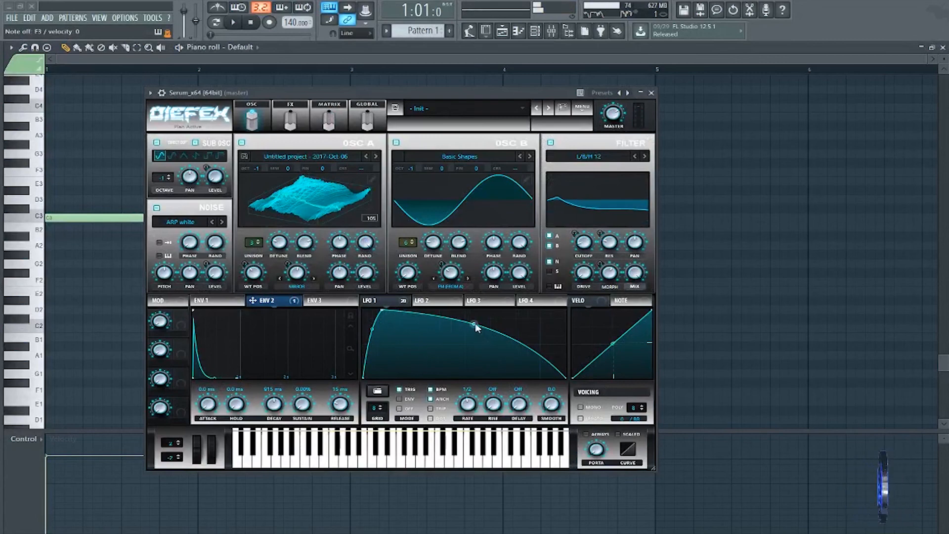
drag(473, 324, 475, 335)
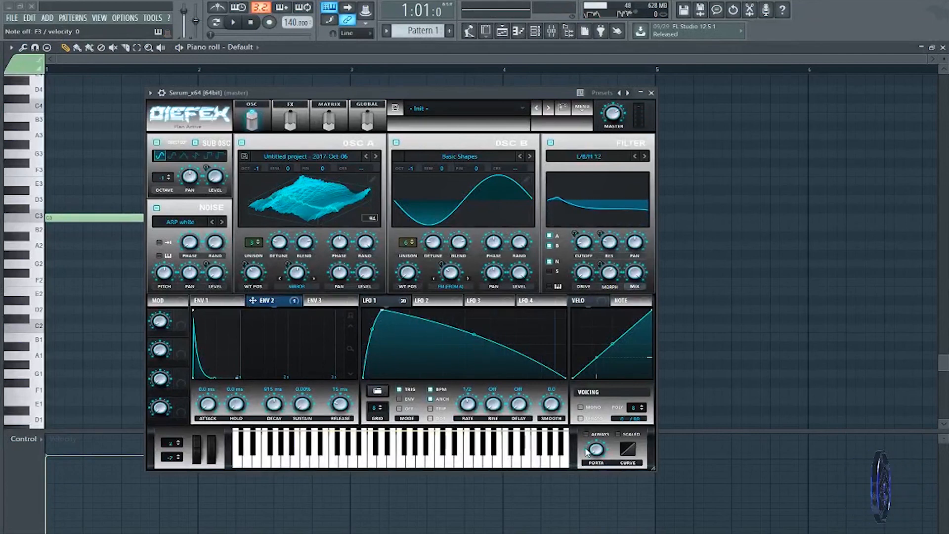
Switch the voicing to mono with legato and adjust the portamento time.
drag(597, 437, 595, 410)
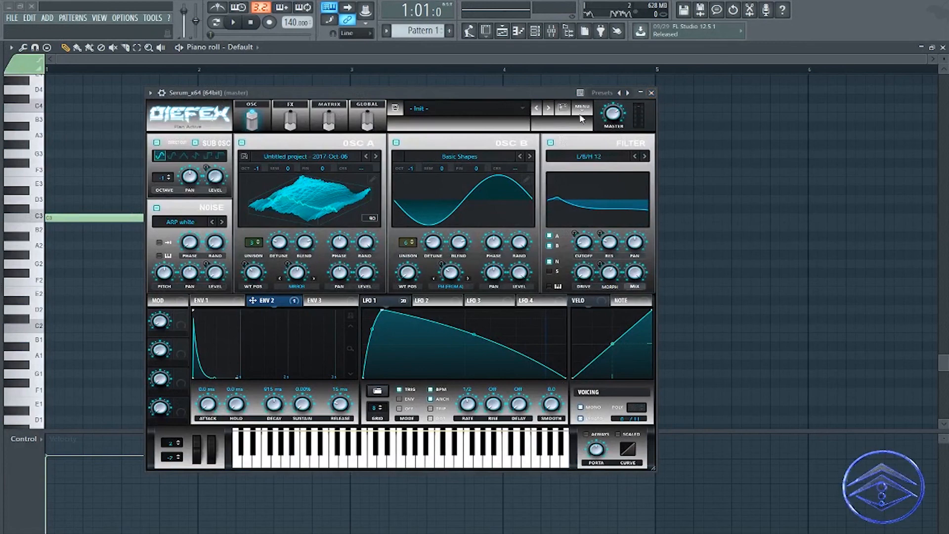
drag(523, 92, 524, 88)
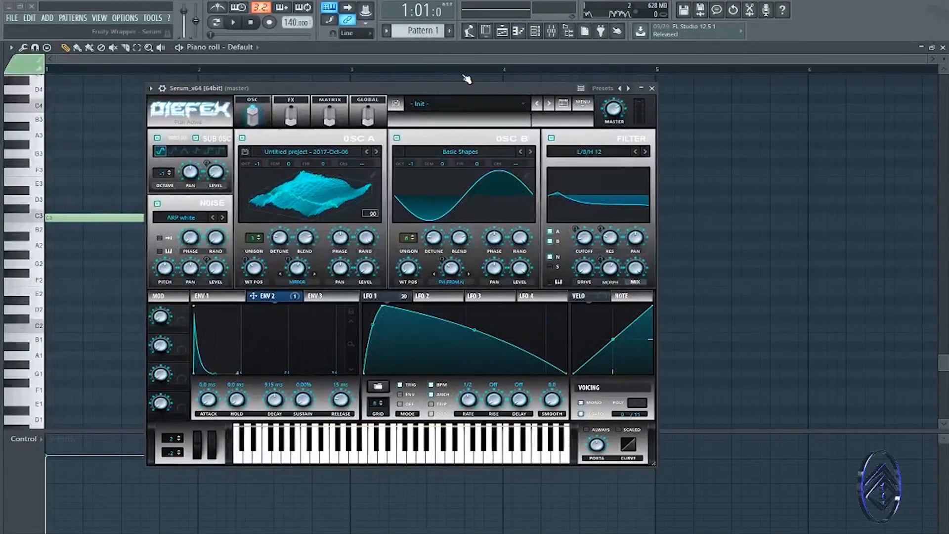